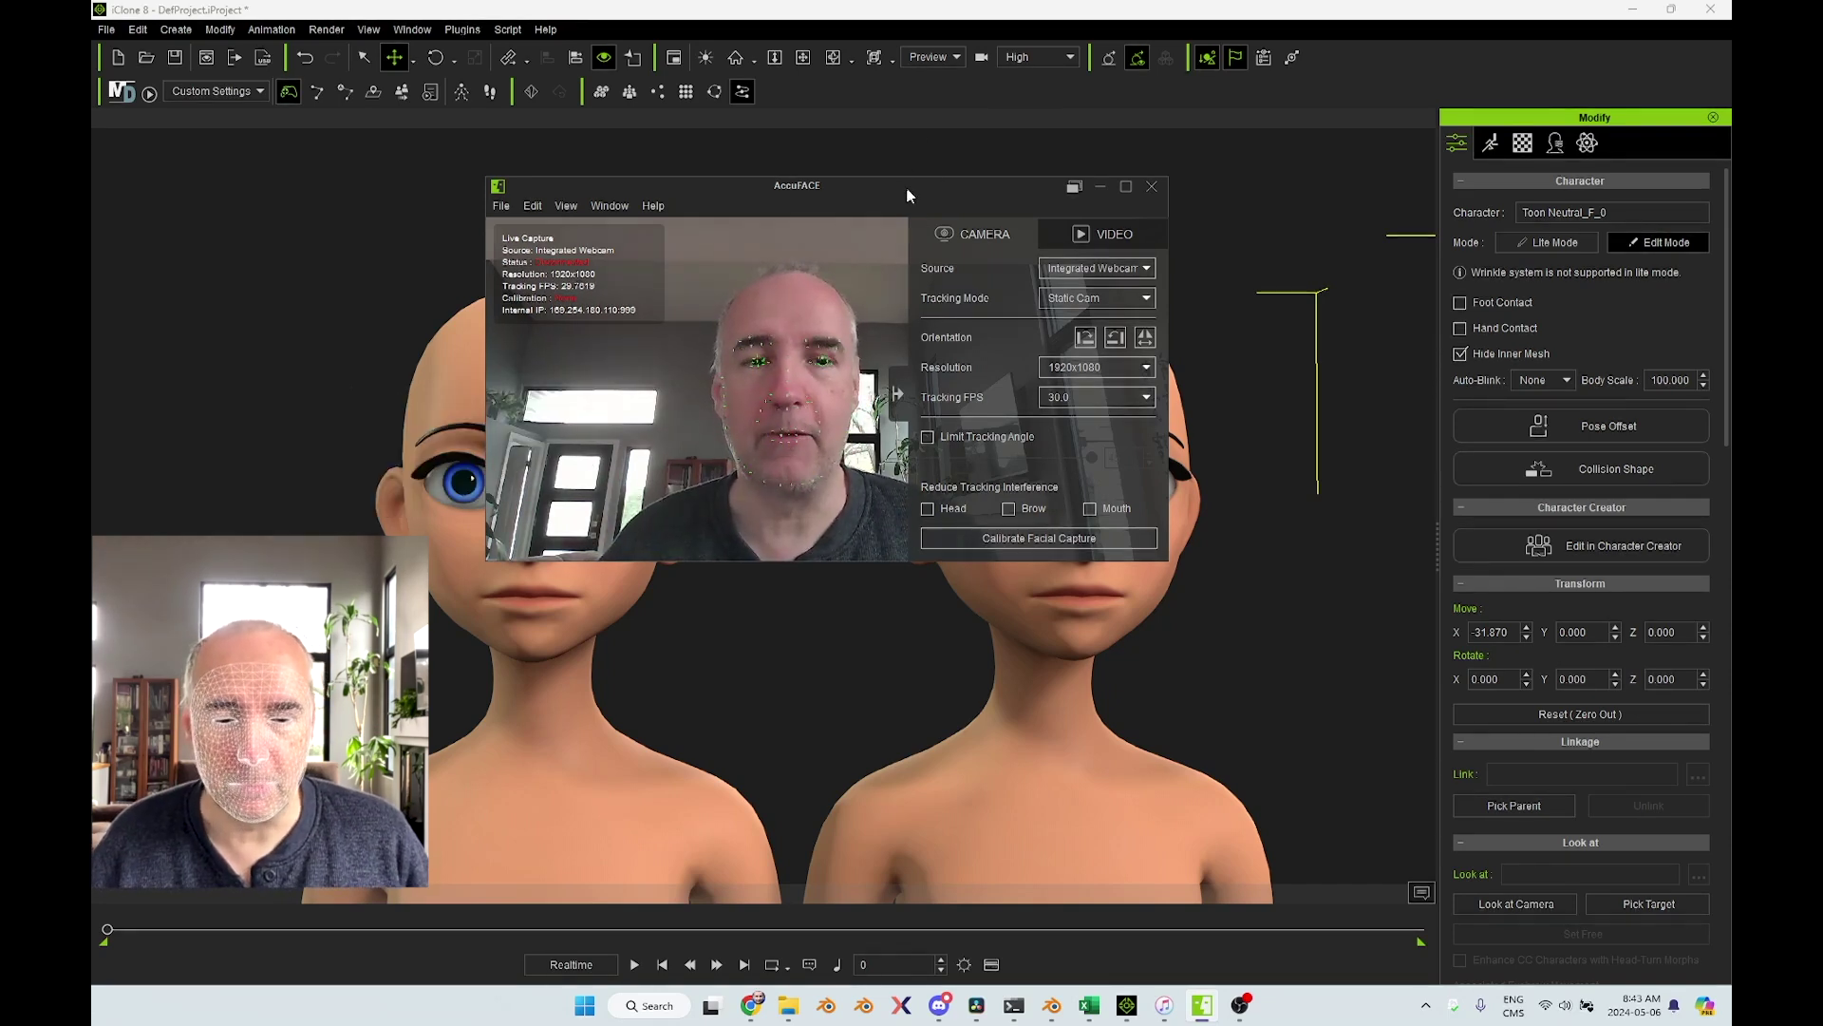
Keep AccuFACE tracking at 30 fps and check the iClone project frame rate in Project Settings
{"action": "left_click_drag", "start_coordinate": [907, 195], "coordinate": [945, 179]}
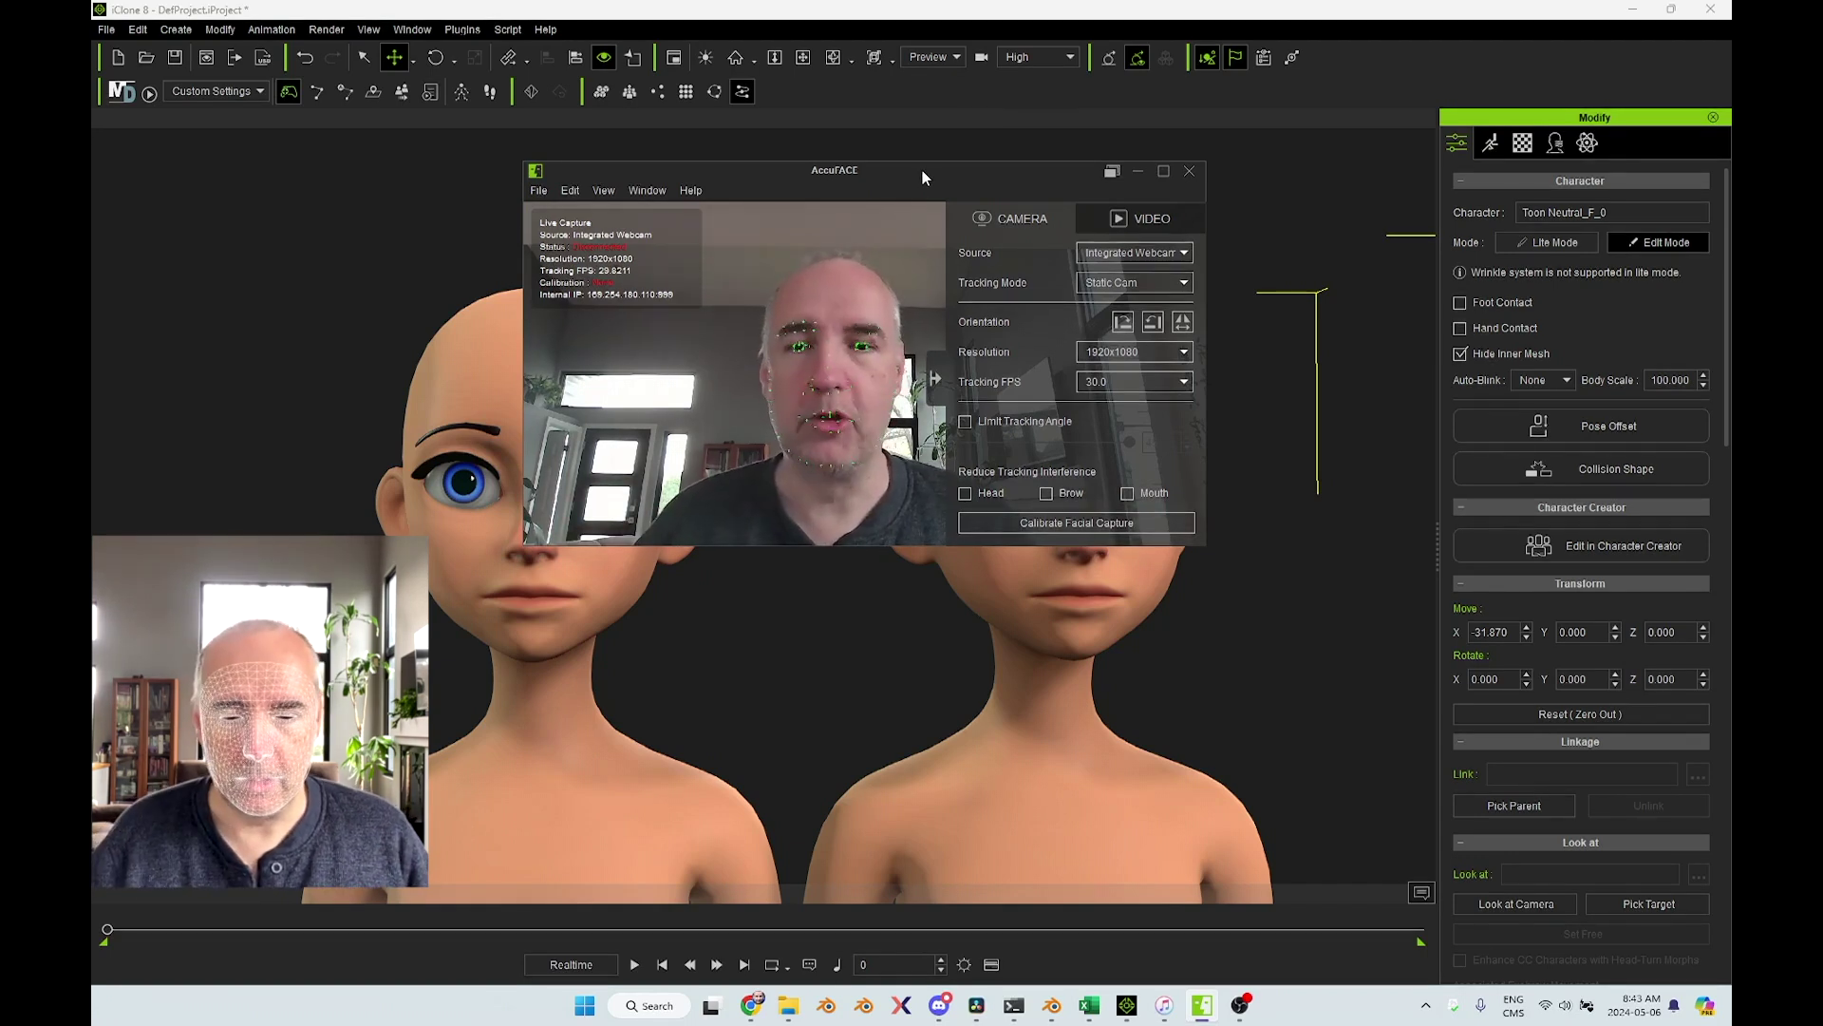
{"action": "left_click", "coordinate": [1108, 383]}
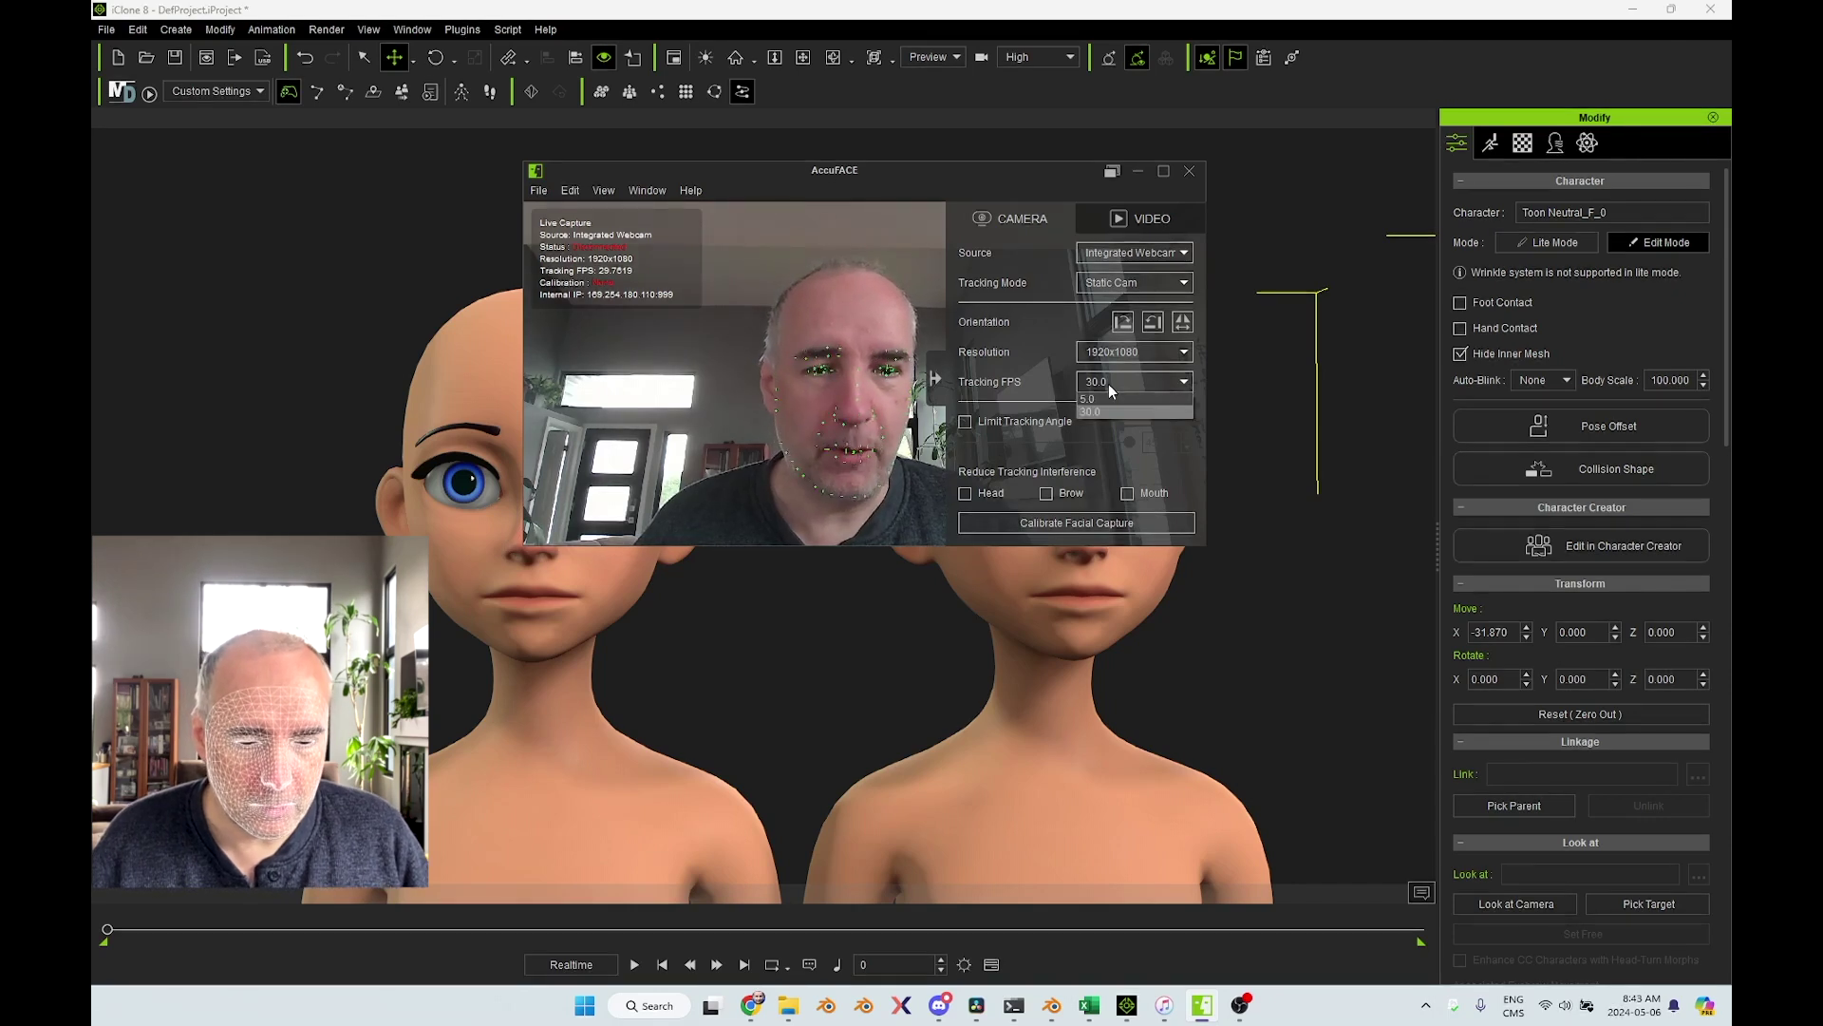
{"action": "left_click", "coordinate": [1108, 384]}
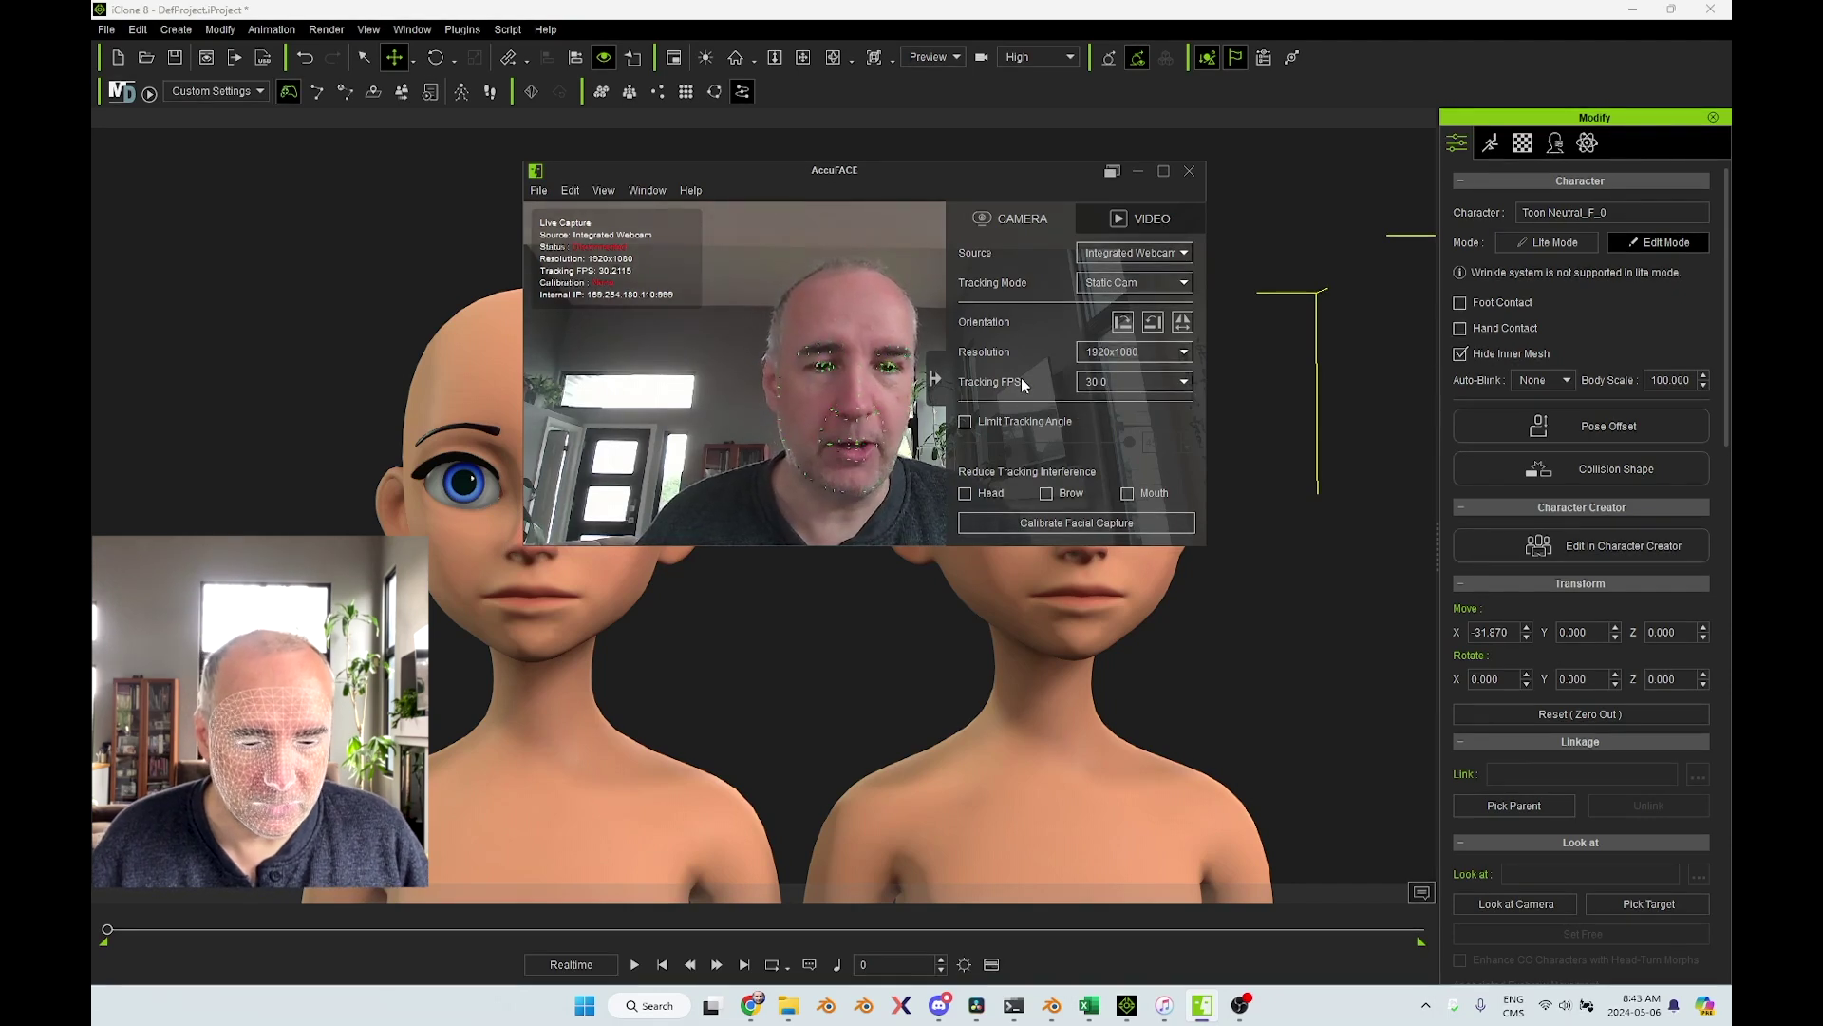
{"action": "left_click", "coordinate": [137, 29]}
{"action": "left_click", "coordinate": [260, 512]}
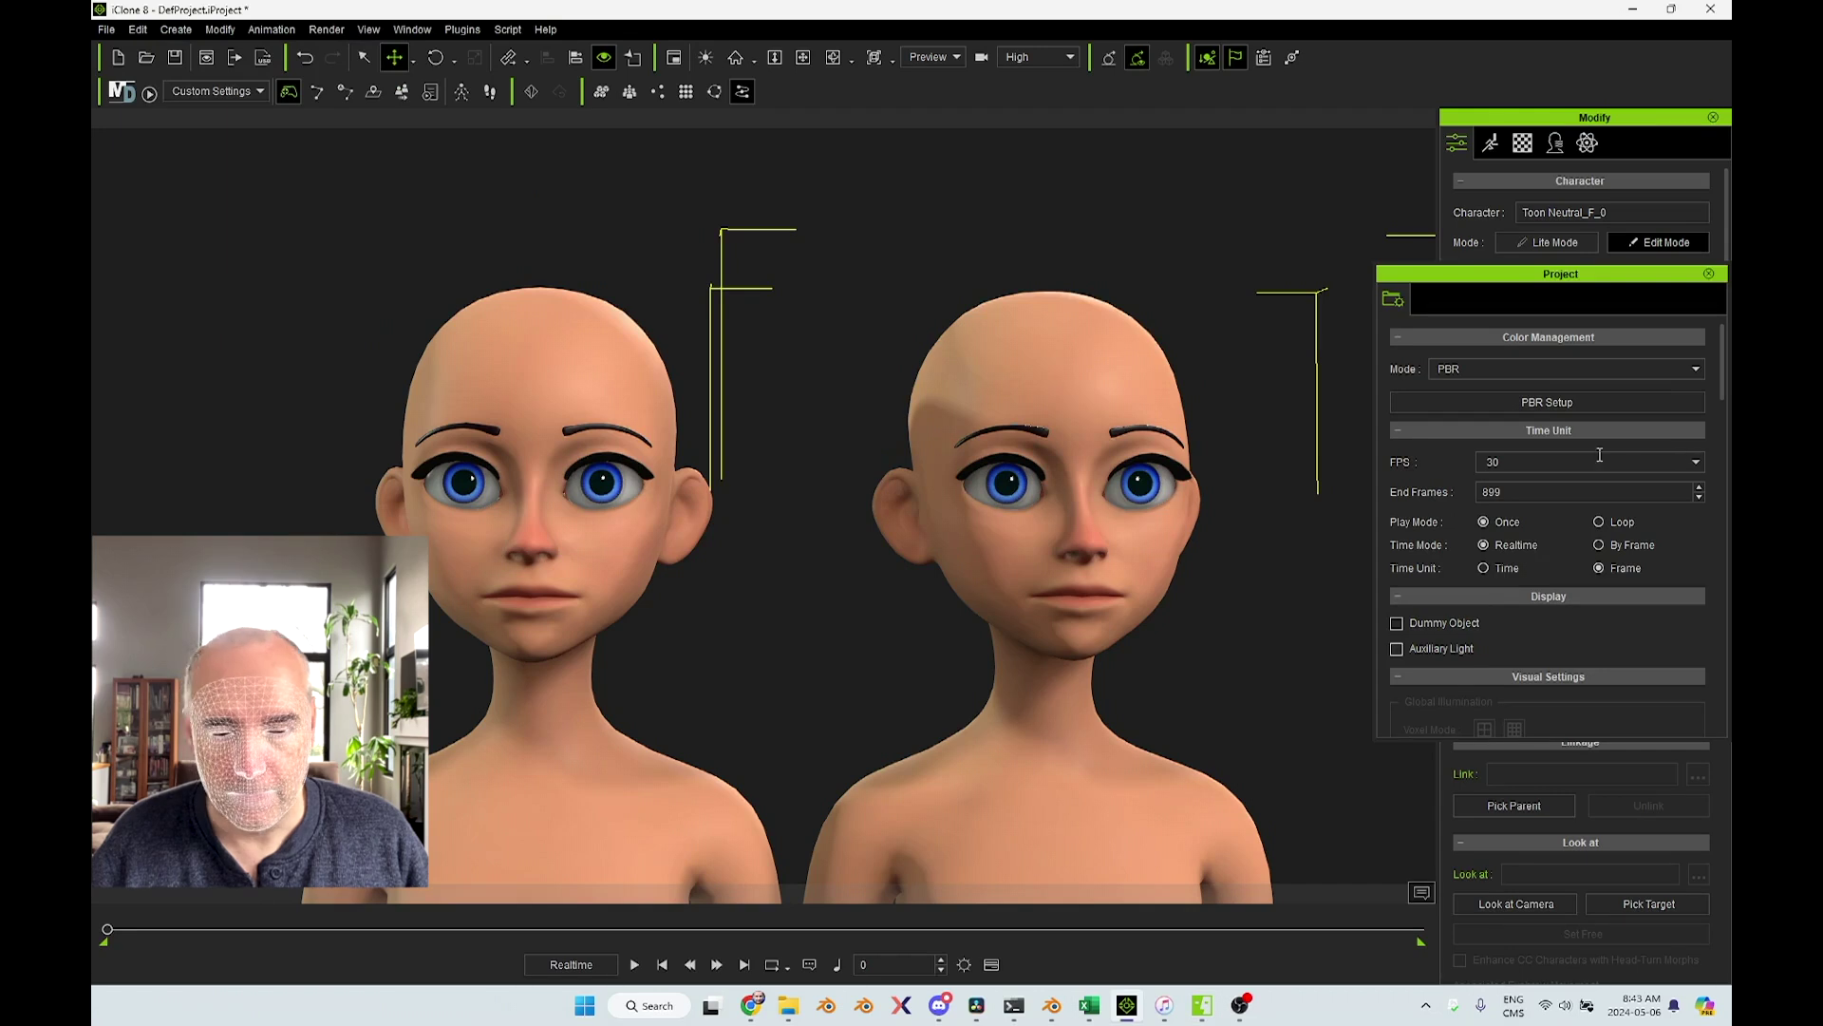
{"action": "left_click", "coordinate": [1709, 273]}
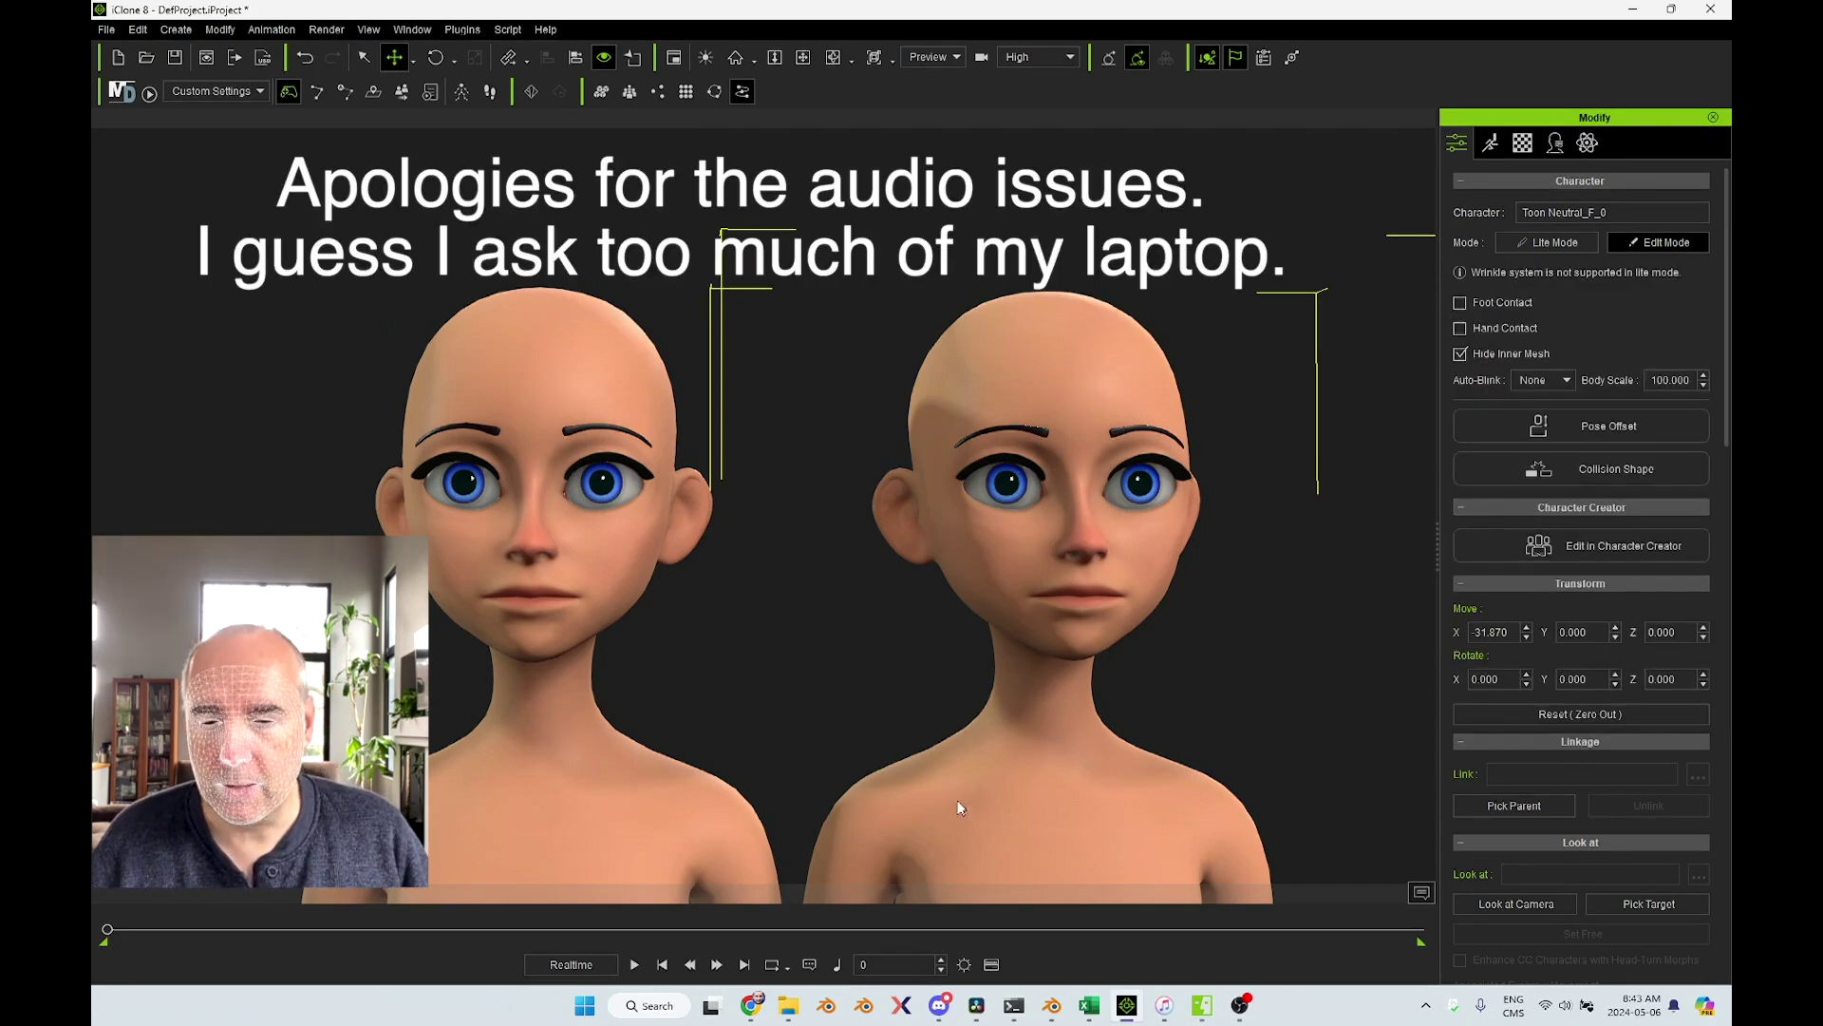
Run Calibrate Facial Capture, recording Neutral Face, Brow Raise, Brow Drop and Brow Inner Raise
{"action": "left_click", "coordinate": [1240, 1004]}
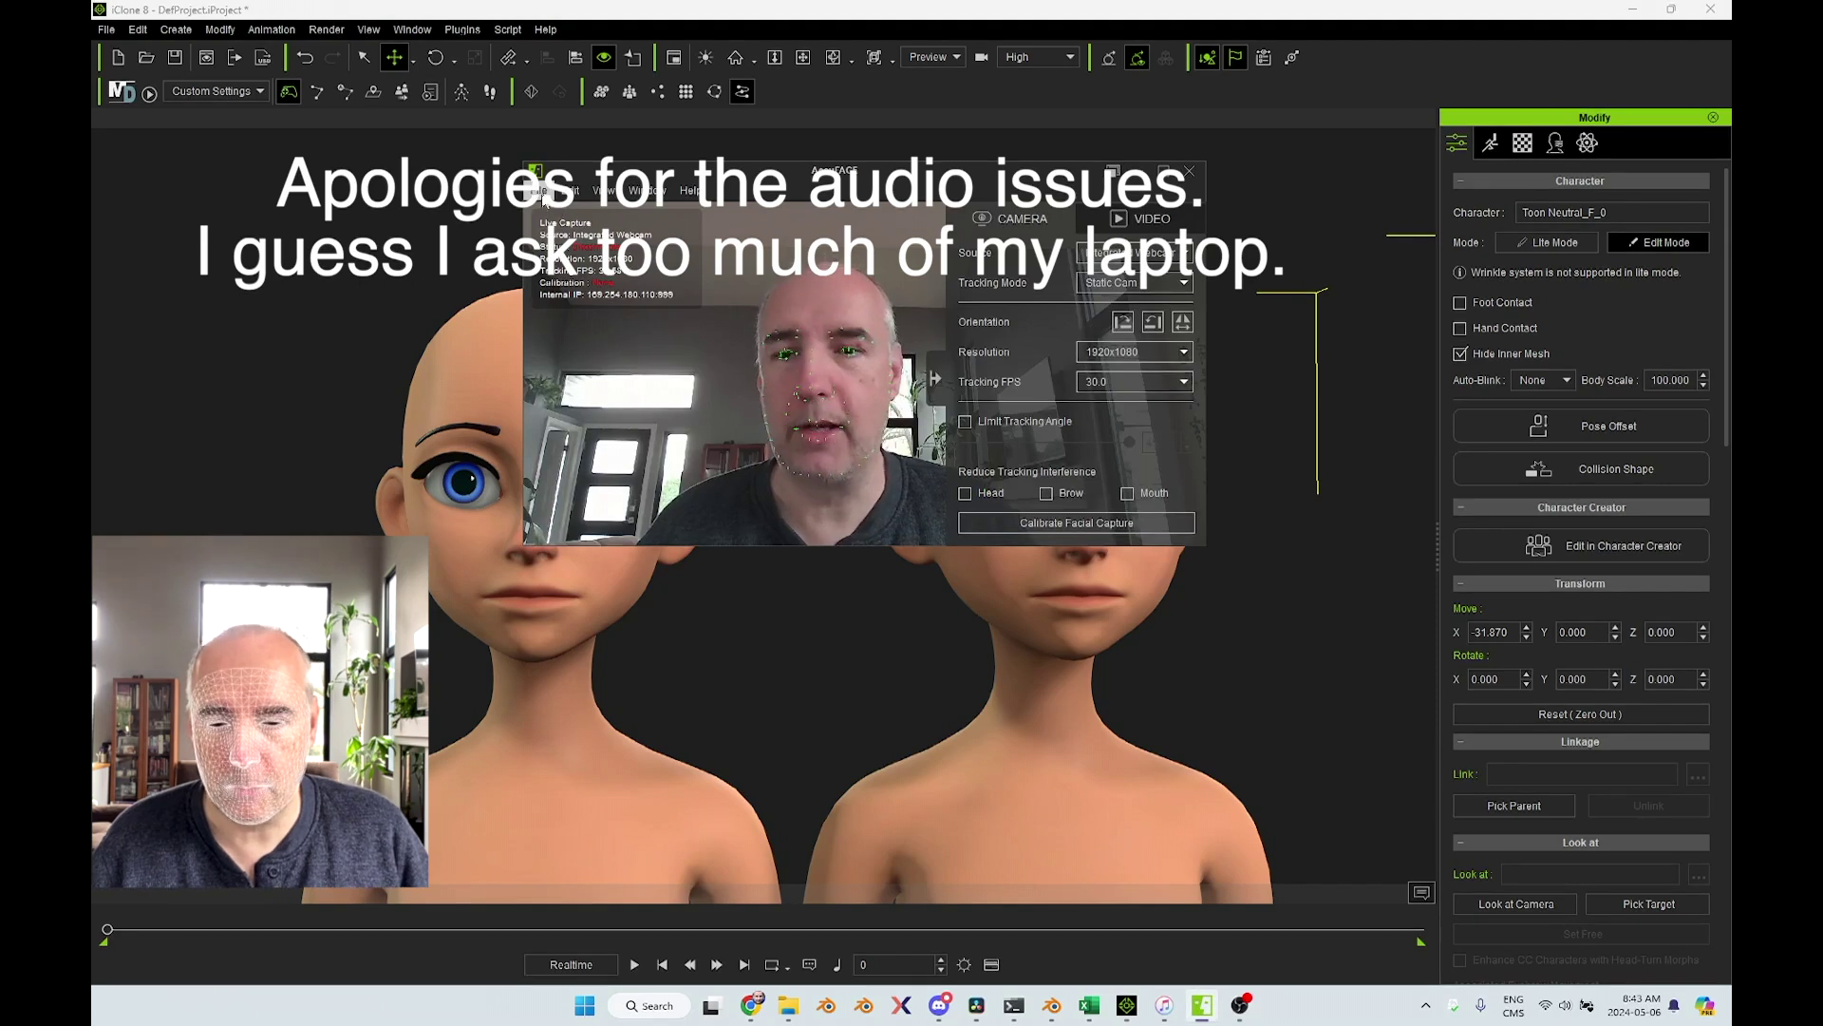
{"action": "left_click", "coordinate": [538, 190]}
{"action": "left_click", "coordinate": [570, 190]}
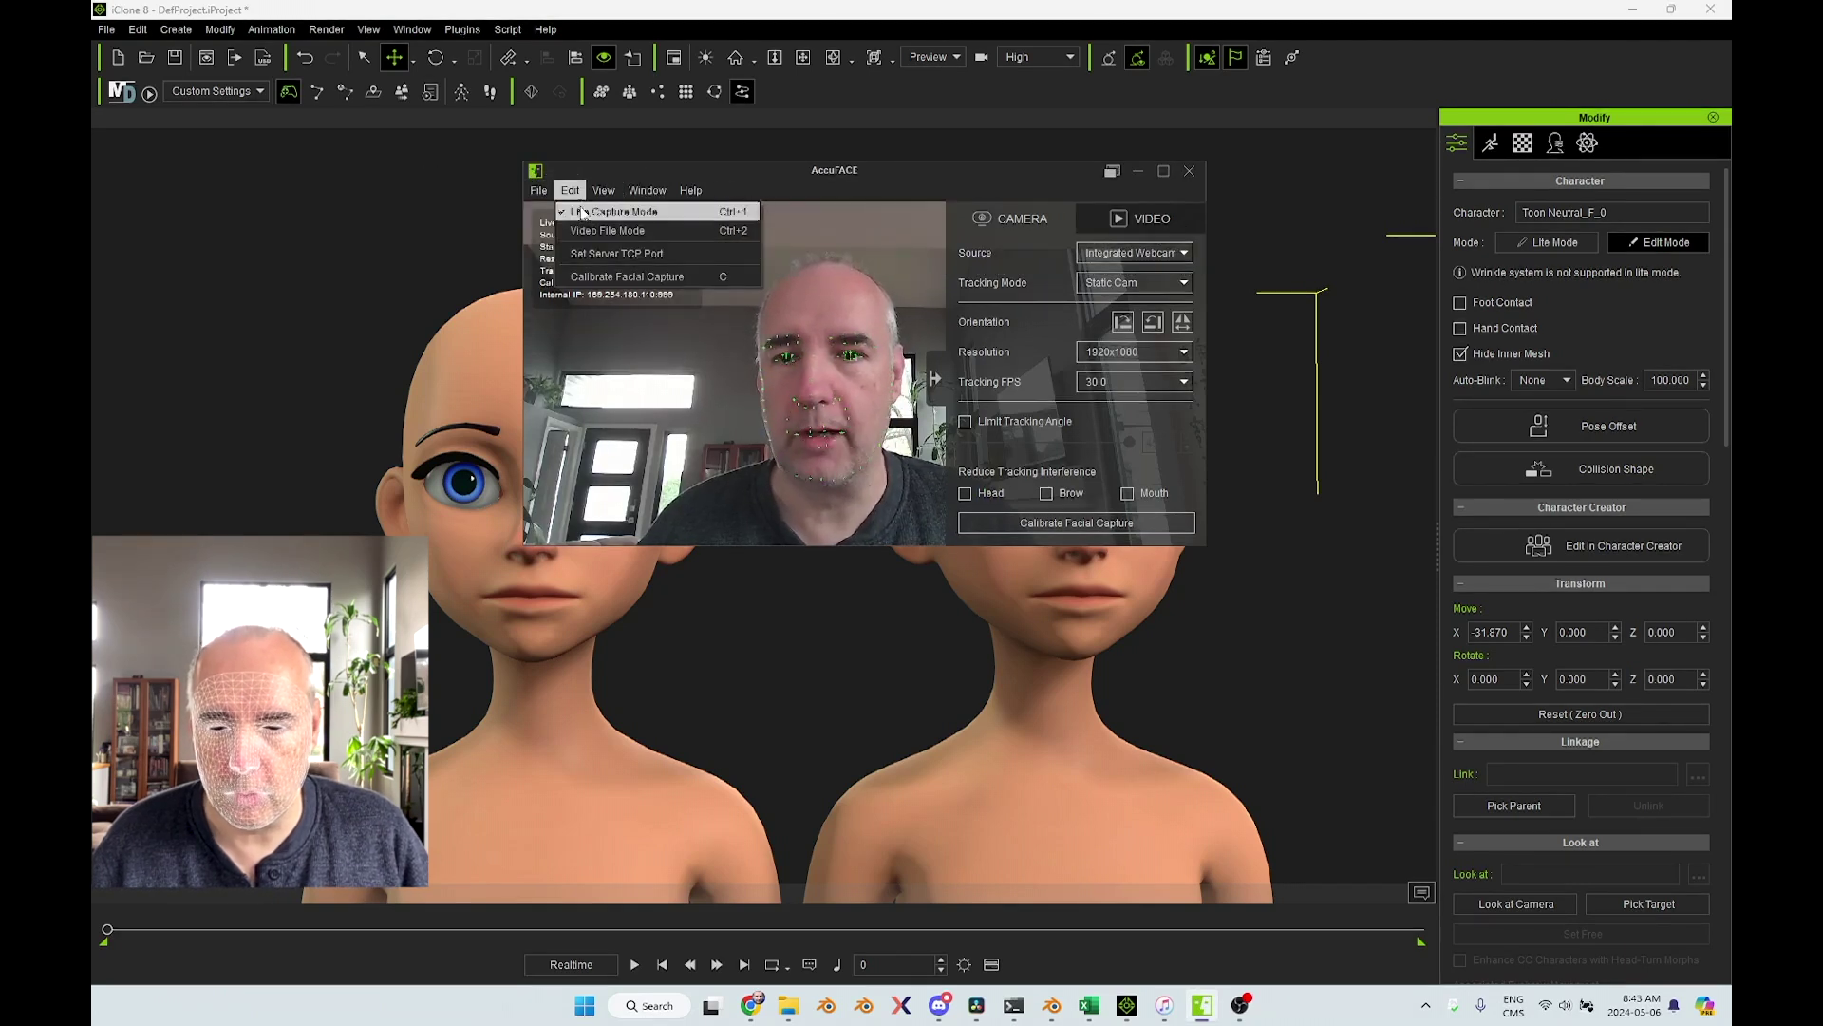
{"action": "left_click", "coordinate": [593, 277]}
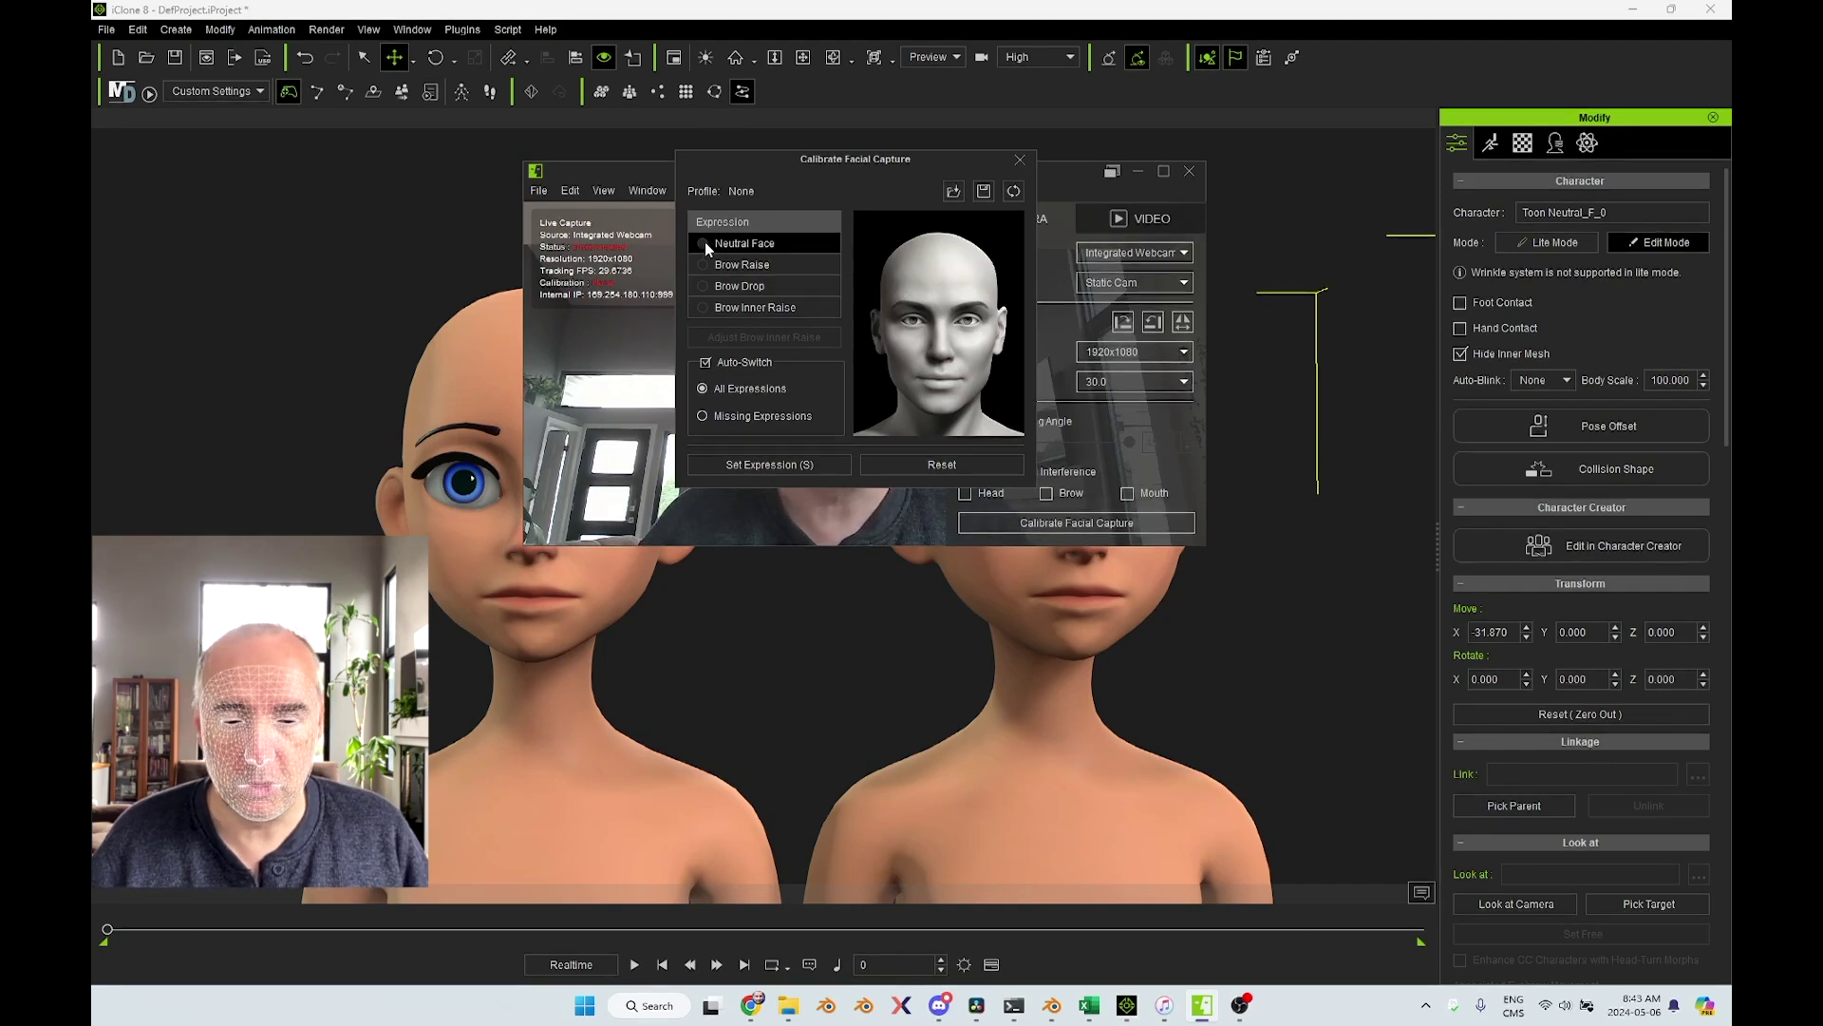
{"action": "left_click", "coordinate": [762, 463]}
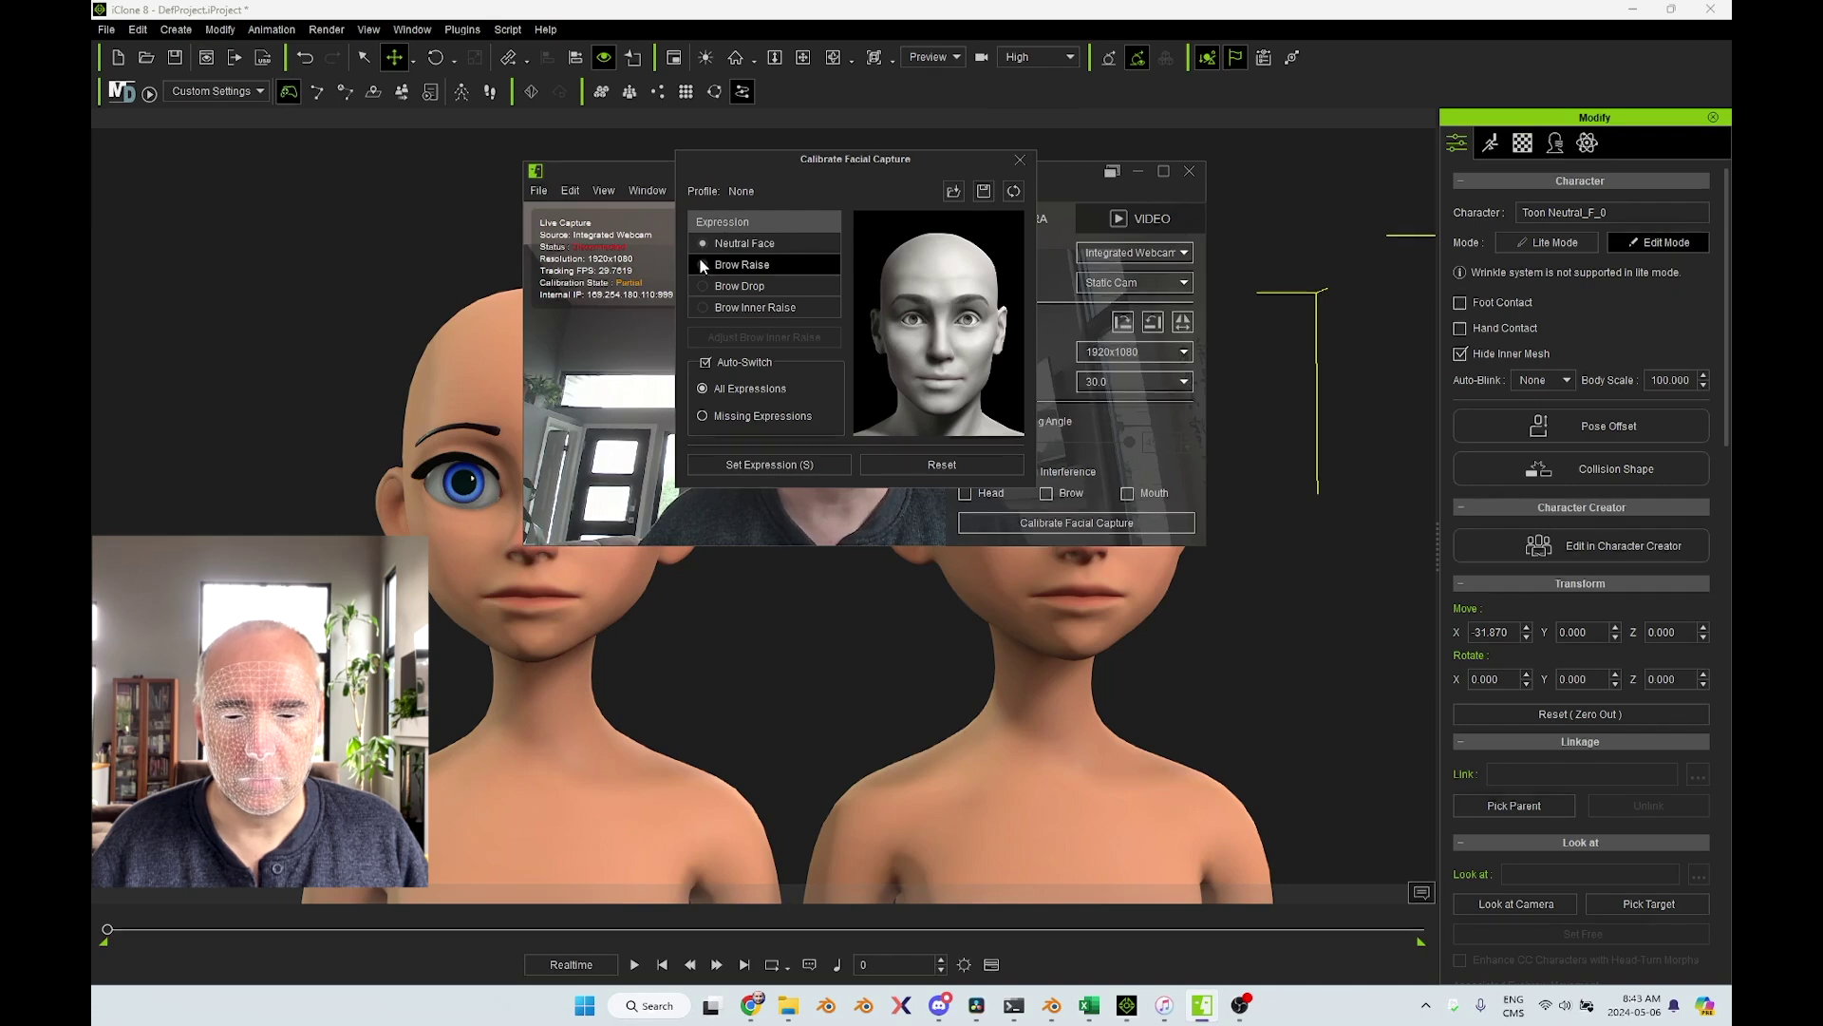
{"action": "left_click", "coordinate": [748, 467]}
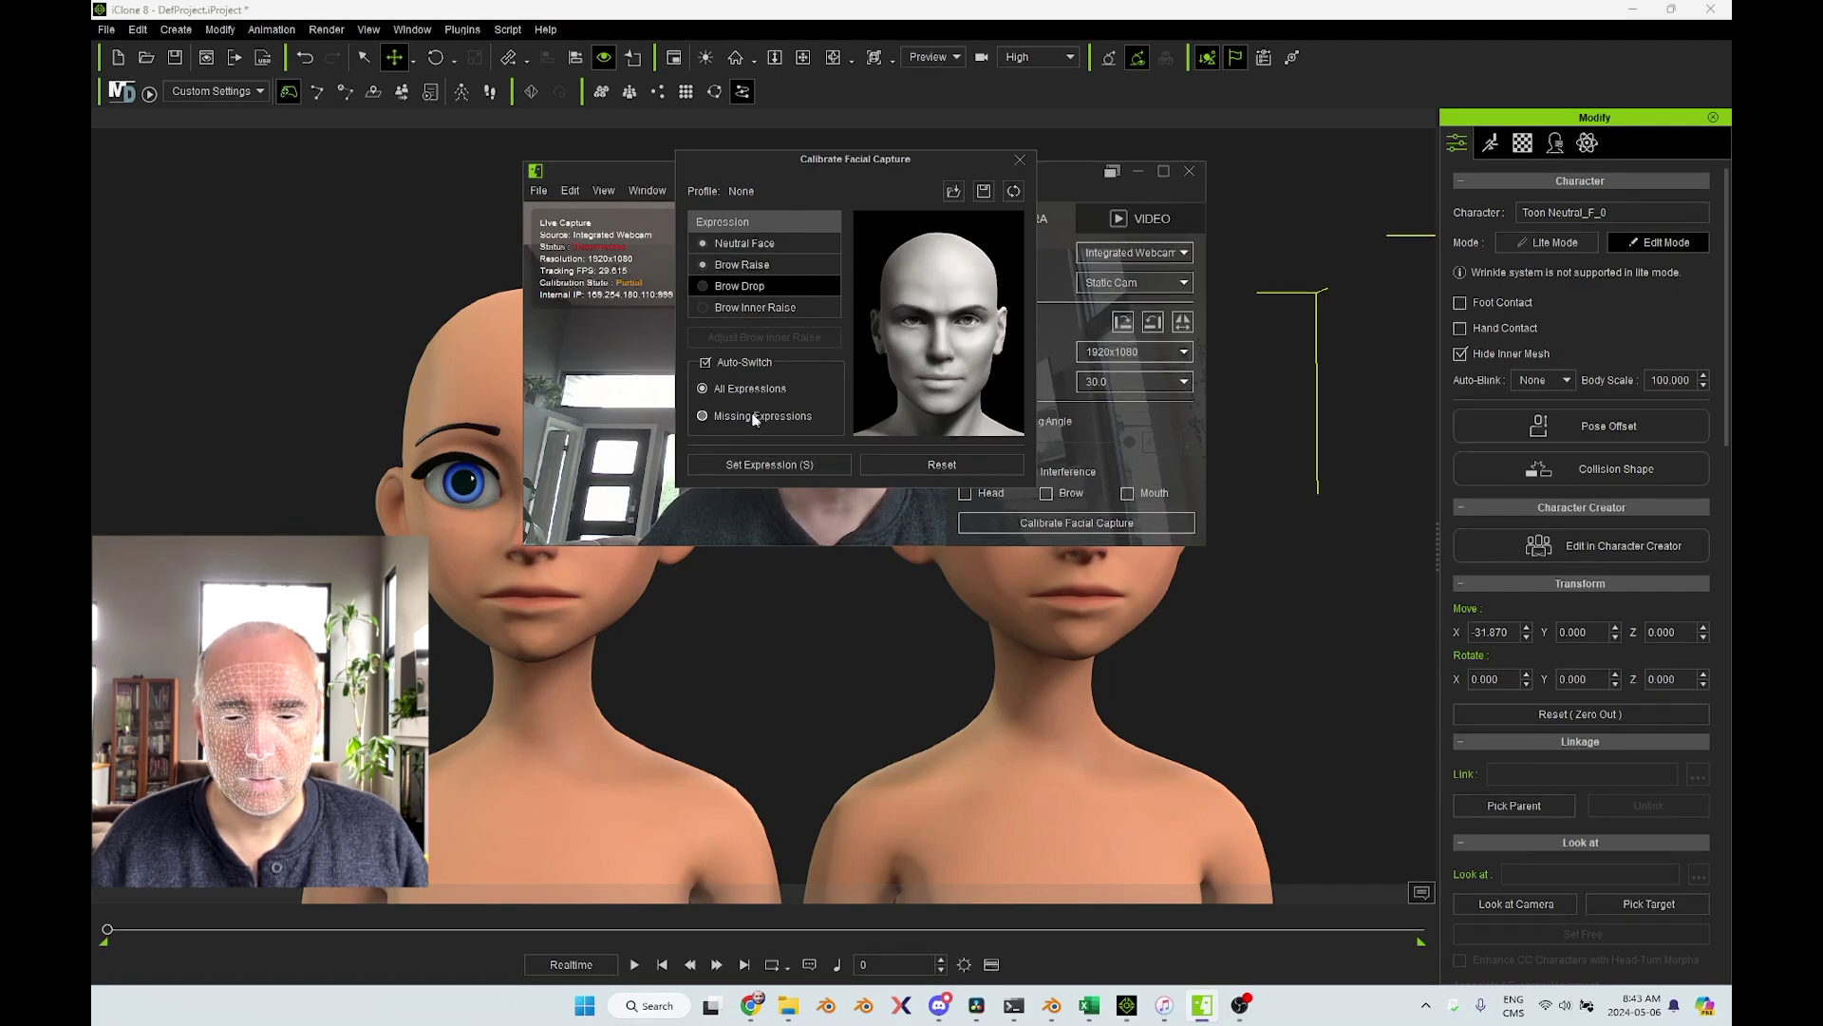
{"action": "left_click", "coordinate": [755, 465]}
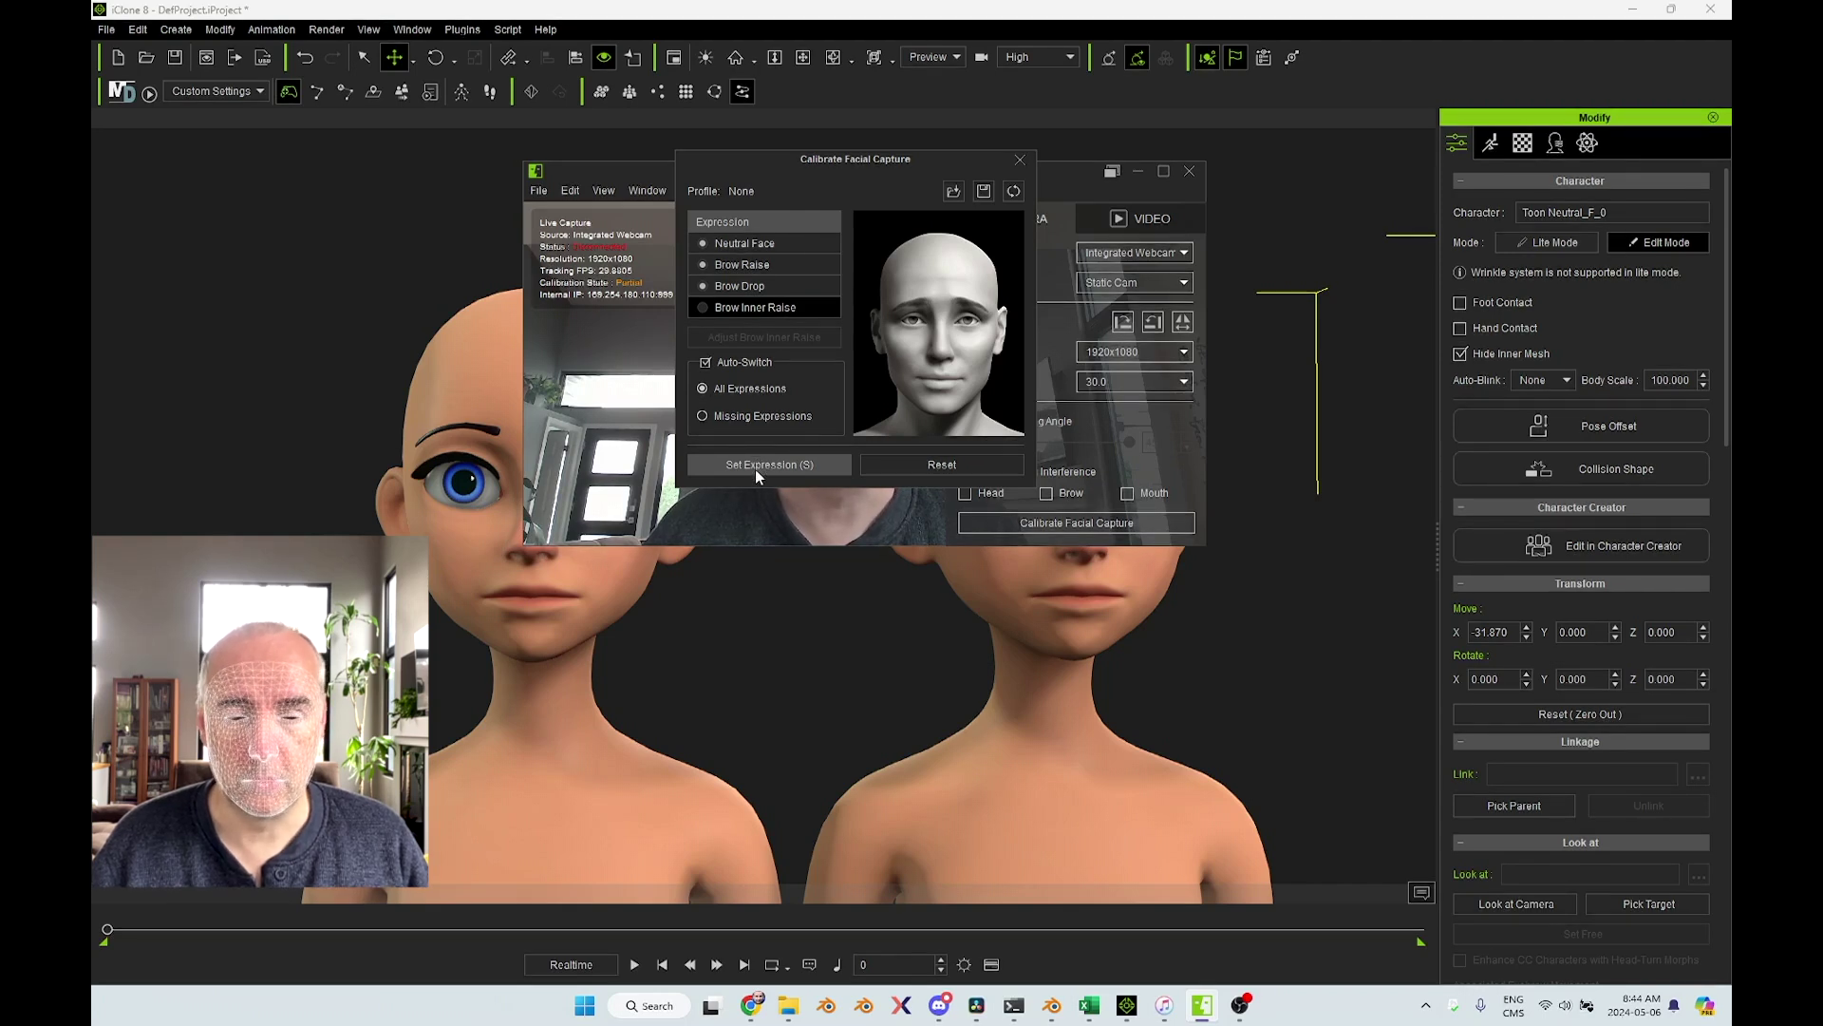
{"action": "left_click", "coordinate": [755, 466]}
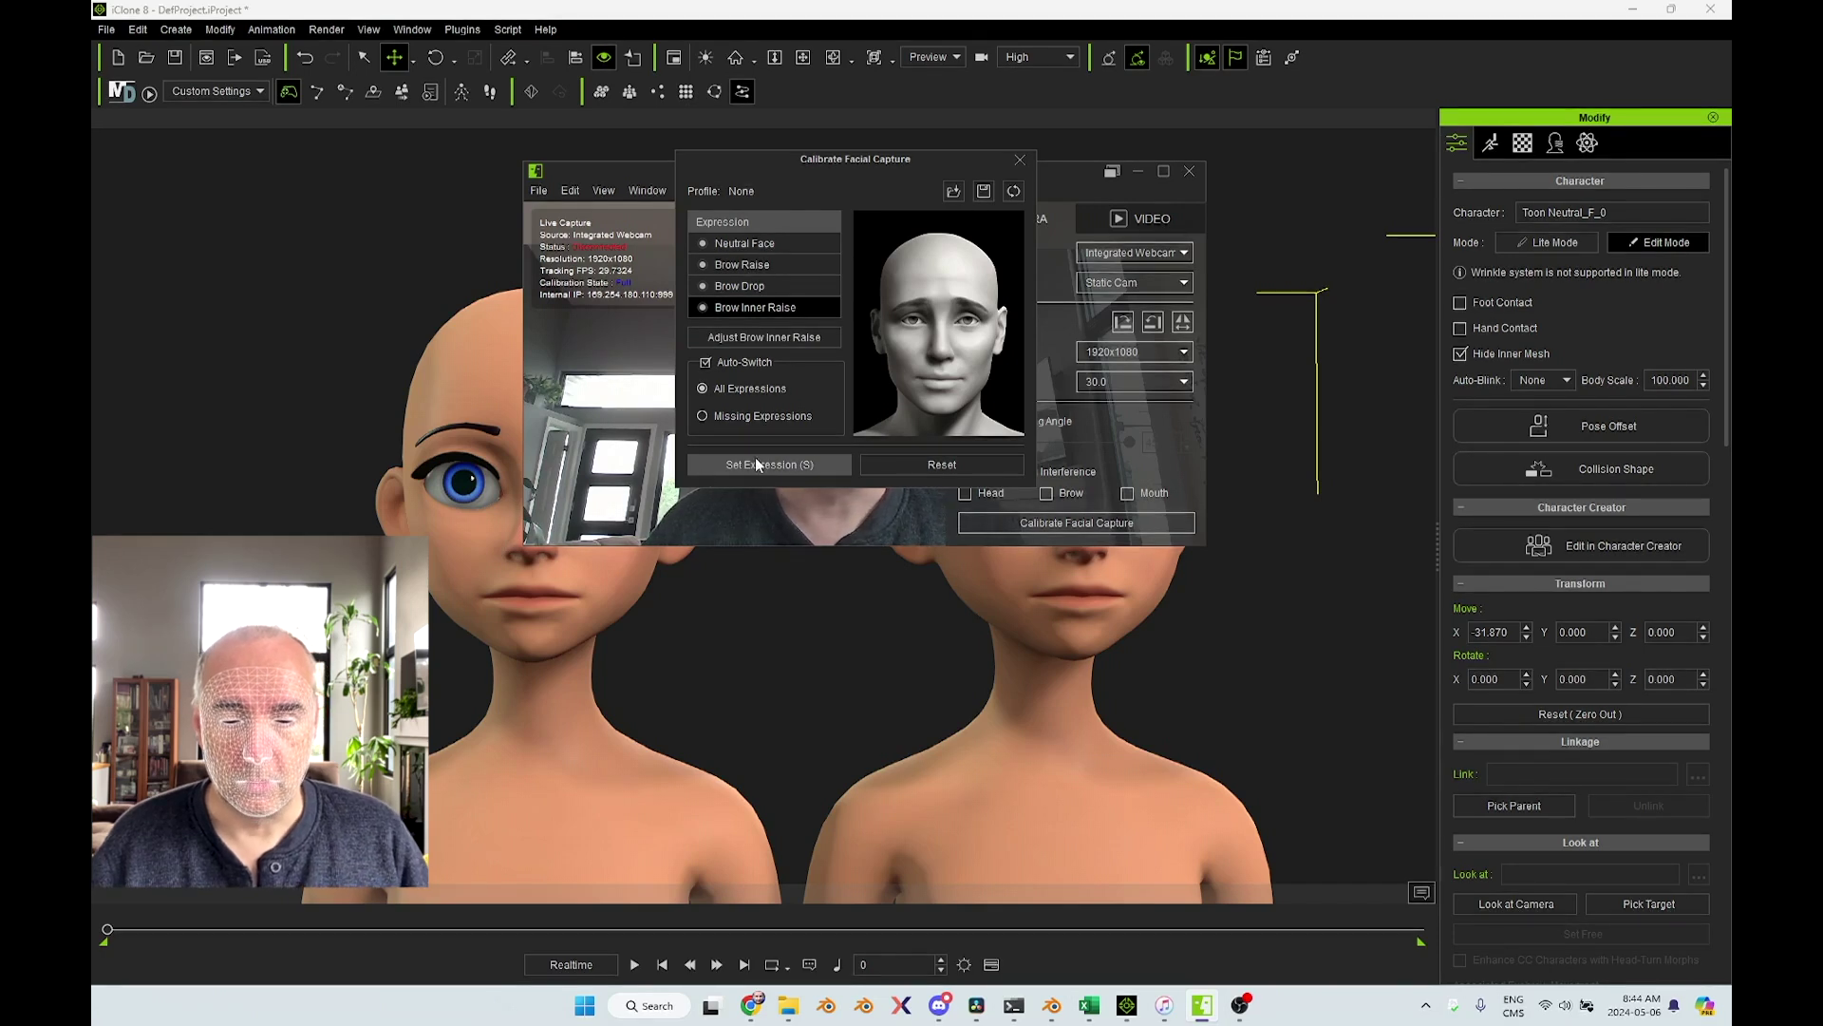
{"action": "left_click", "coordinate": [1020, 159]}
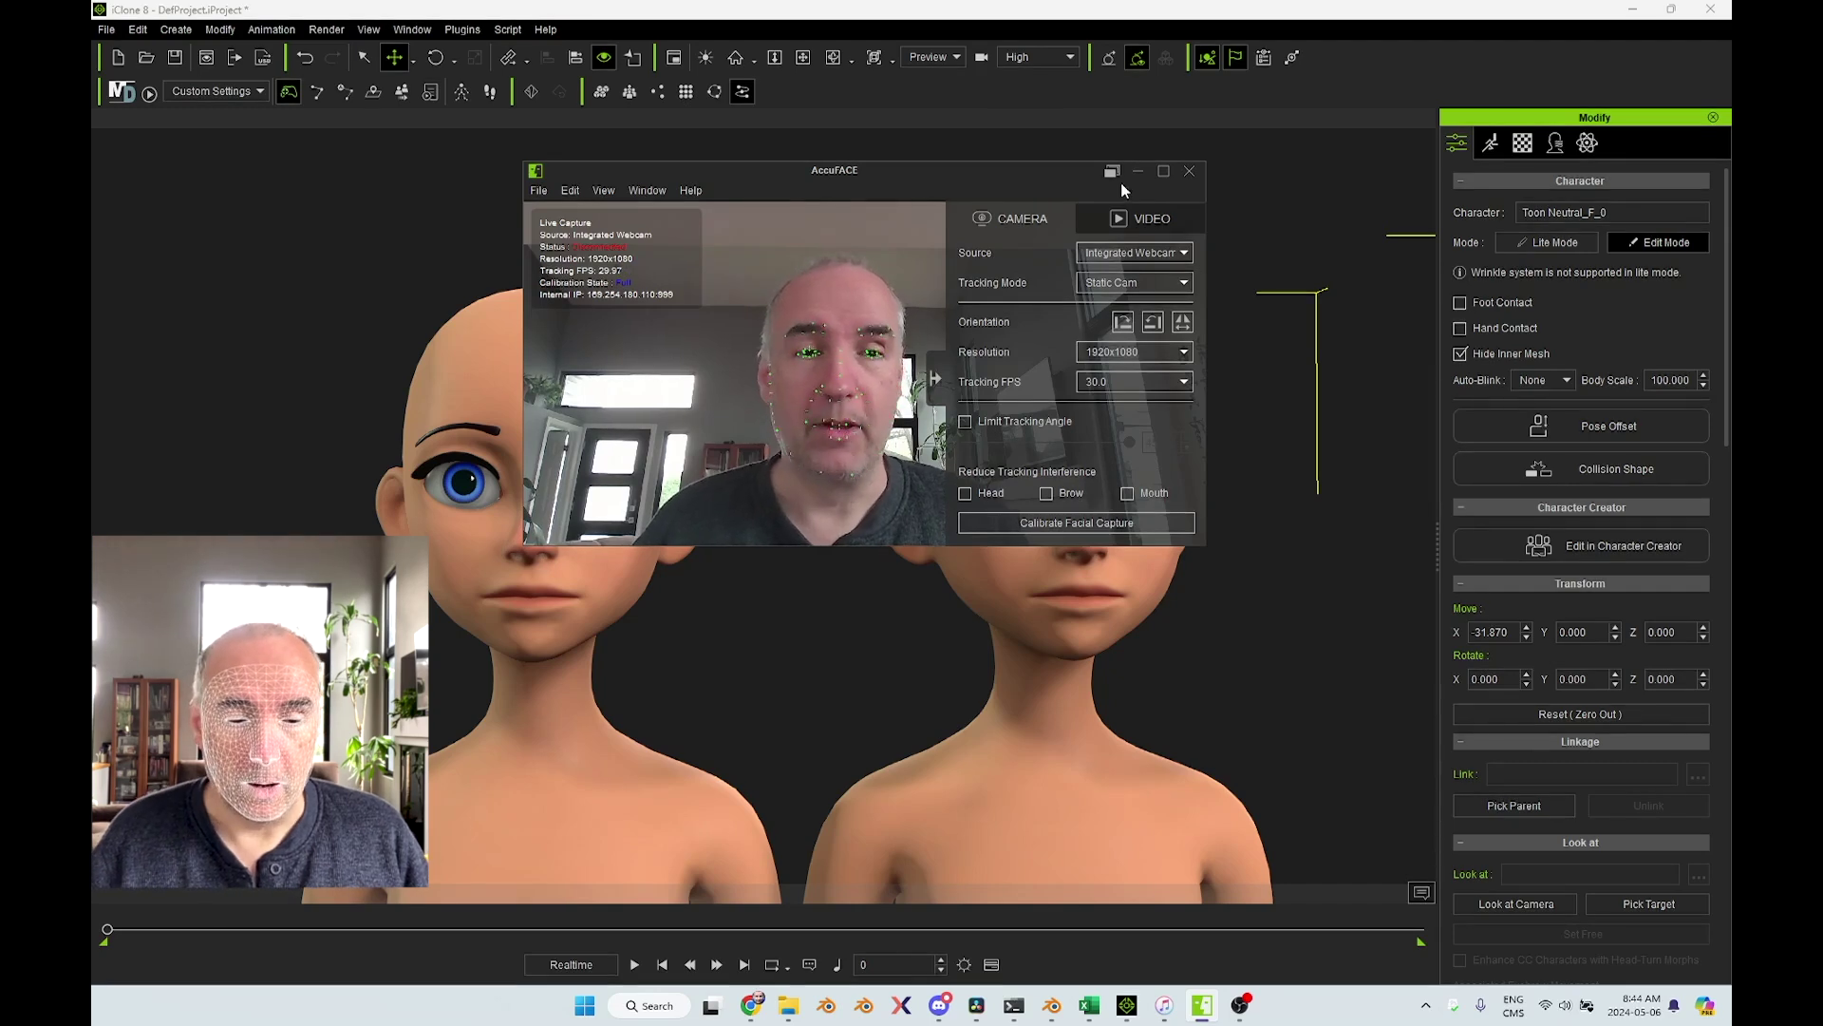
Open Motion LIVE and connect the LIVE FACE_iPhone and AccuFACE devices
{"action": "left_click", "coordinate": [461, 30]}
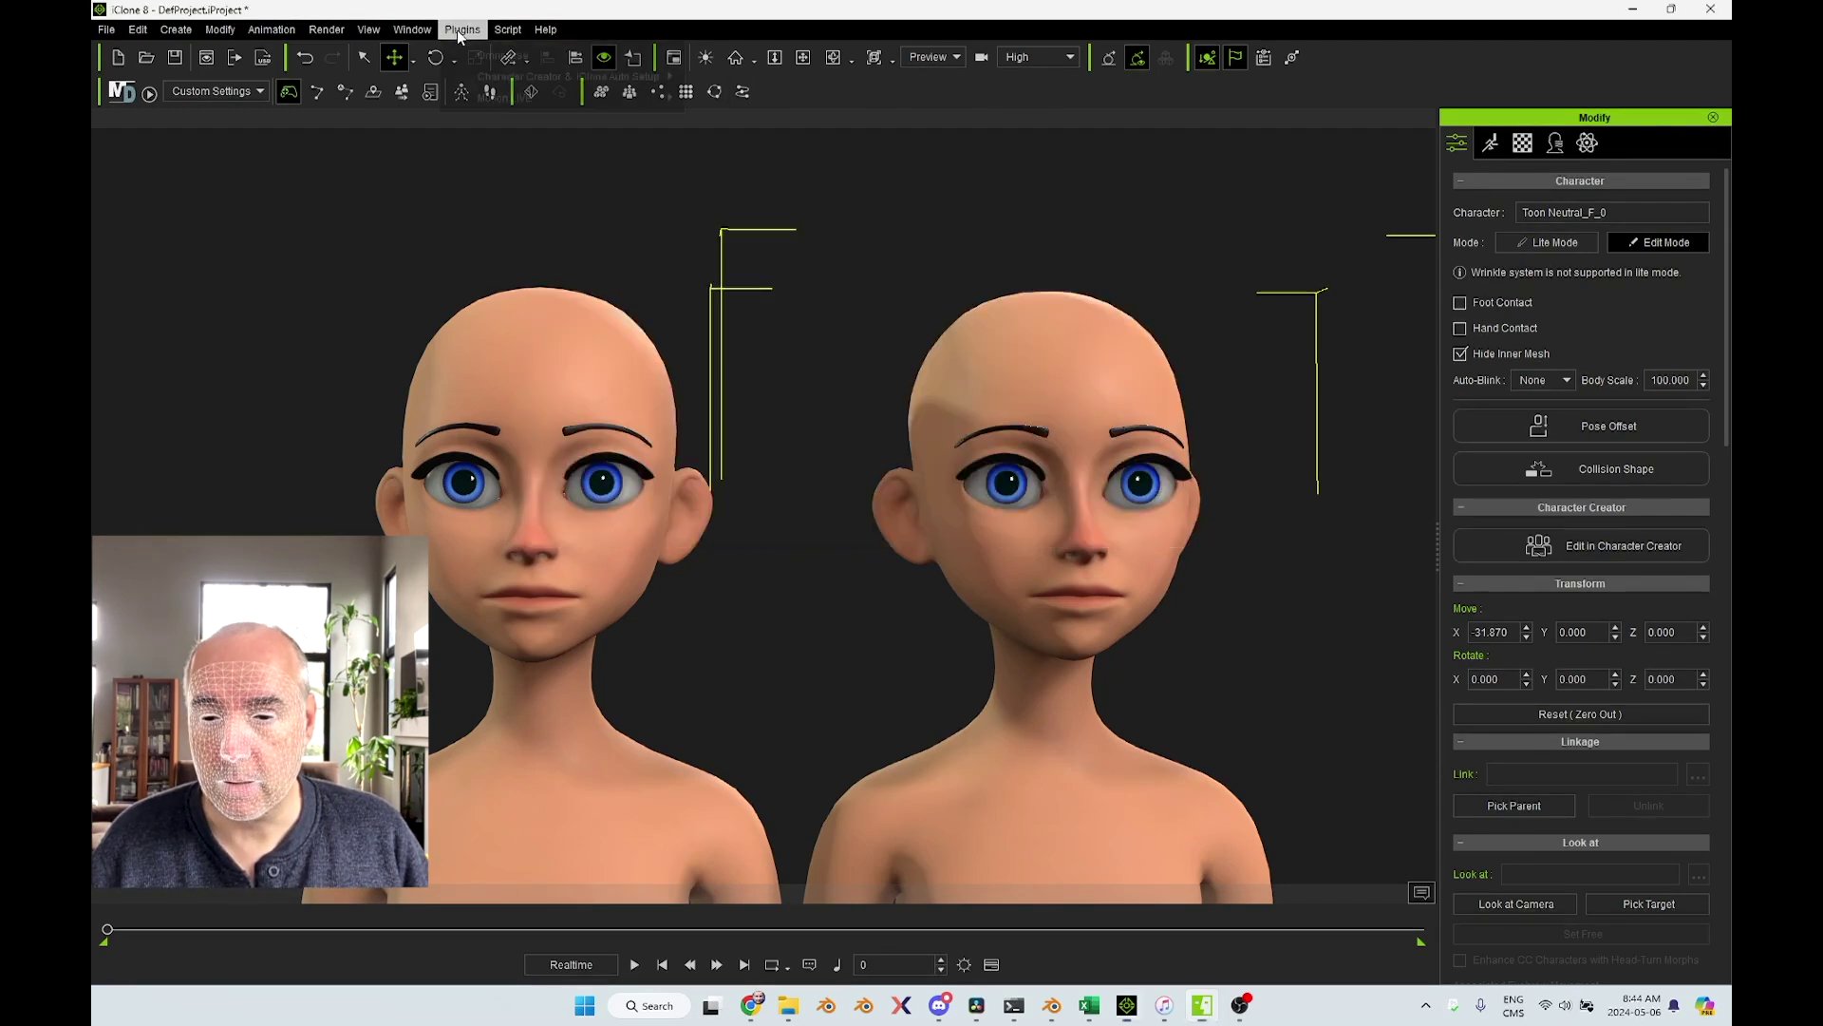
{"action": "mouse_move", "coordinate": [494, 98]}
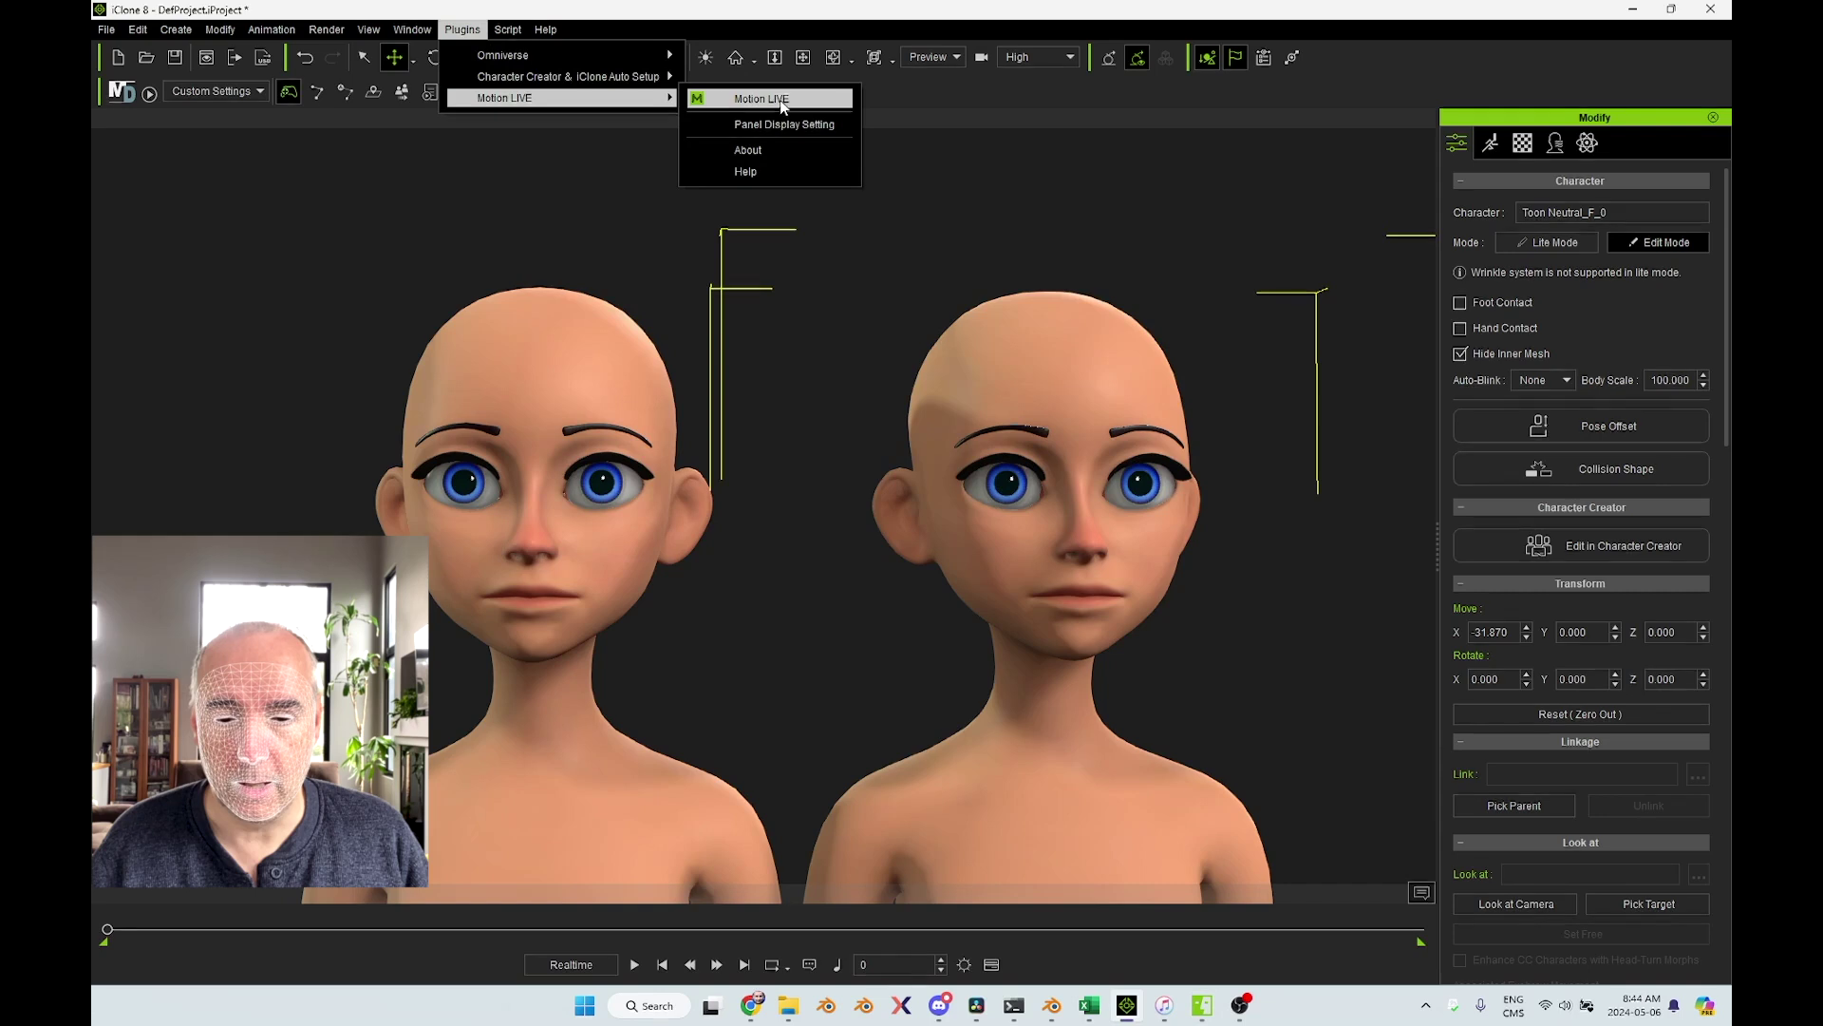
{"action": "left_click", "coordinate": [778, 99]}
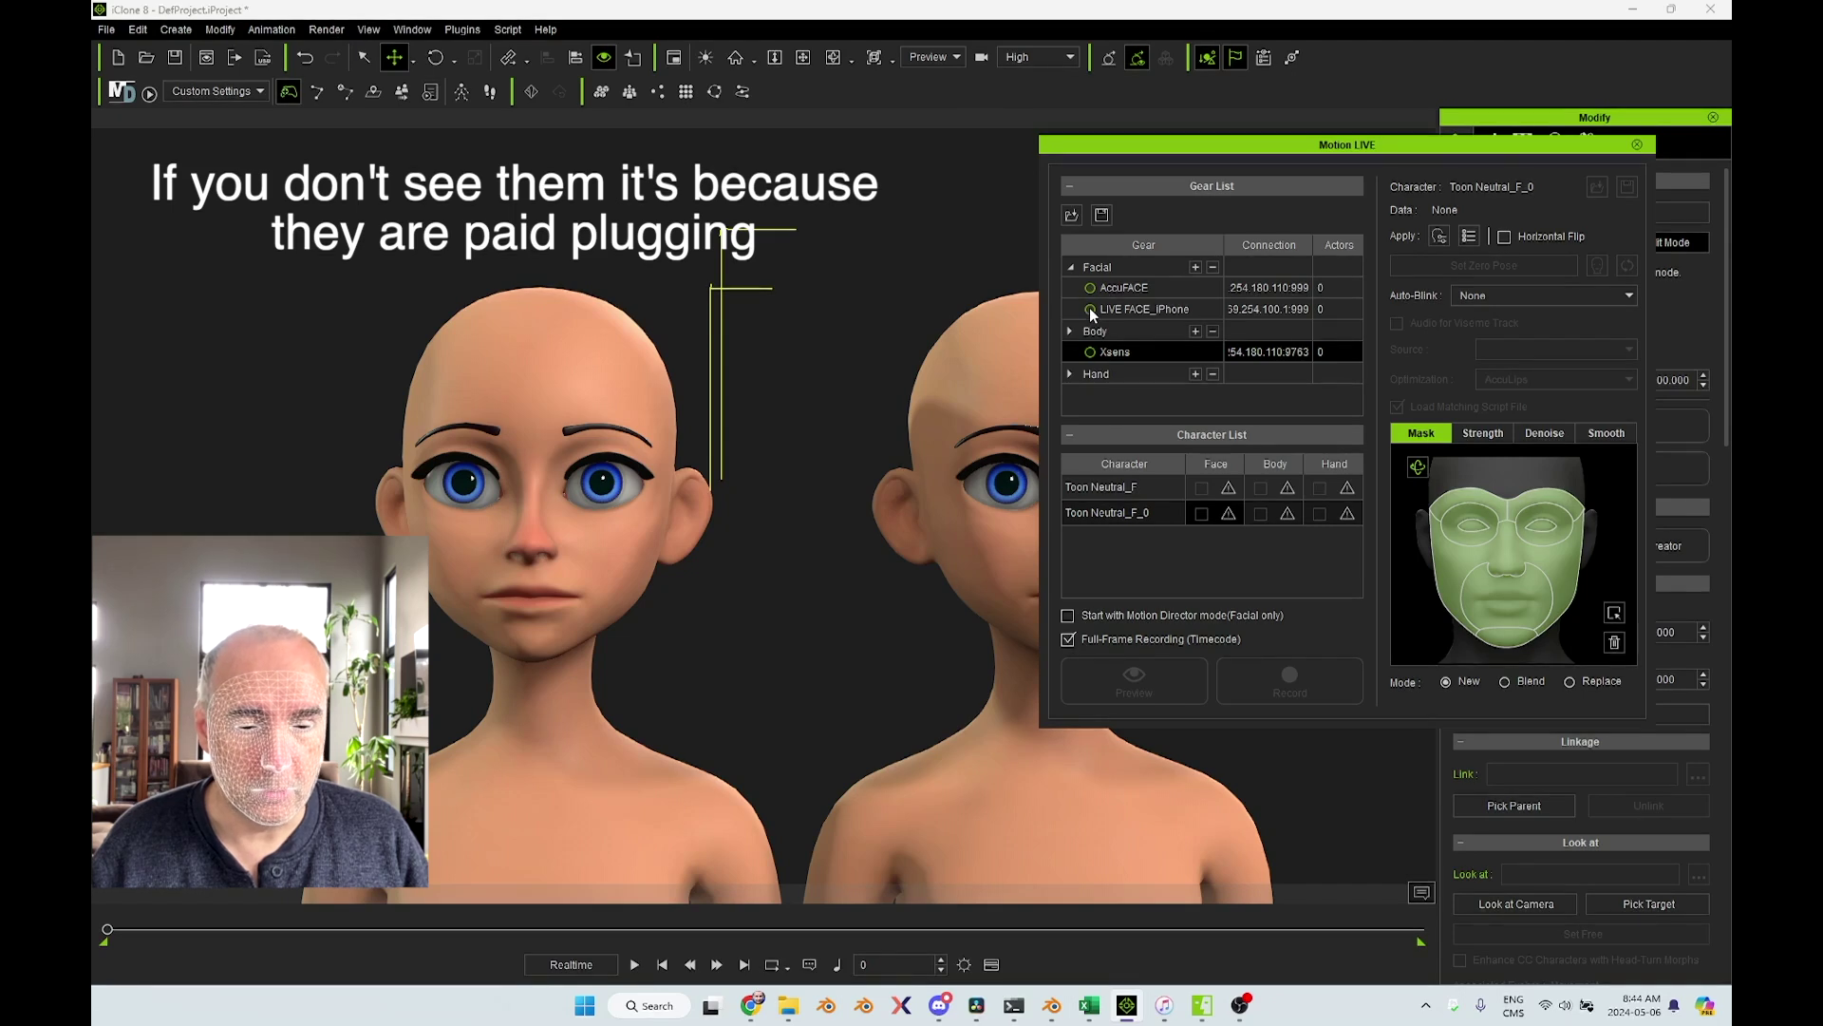
{"action": "left_click", "coordinate": [1091, 308]}
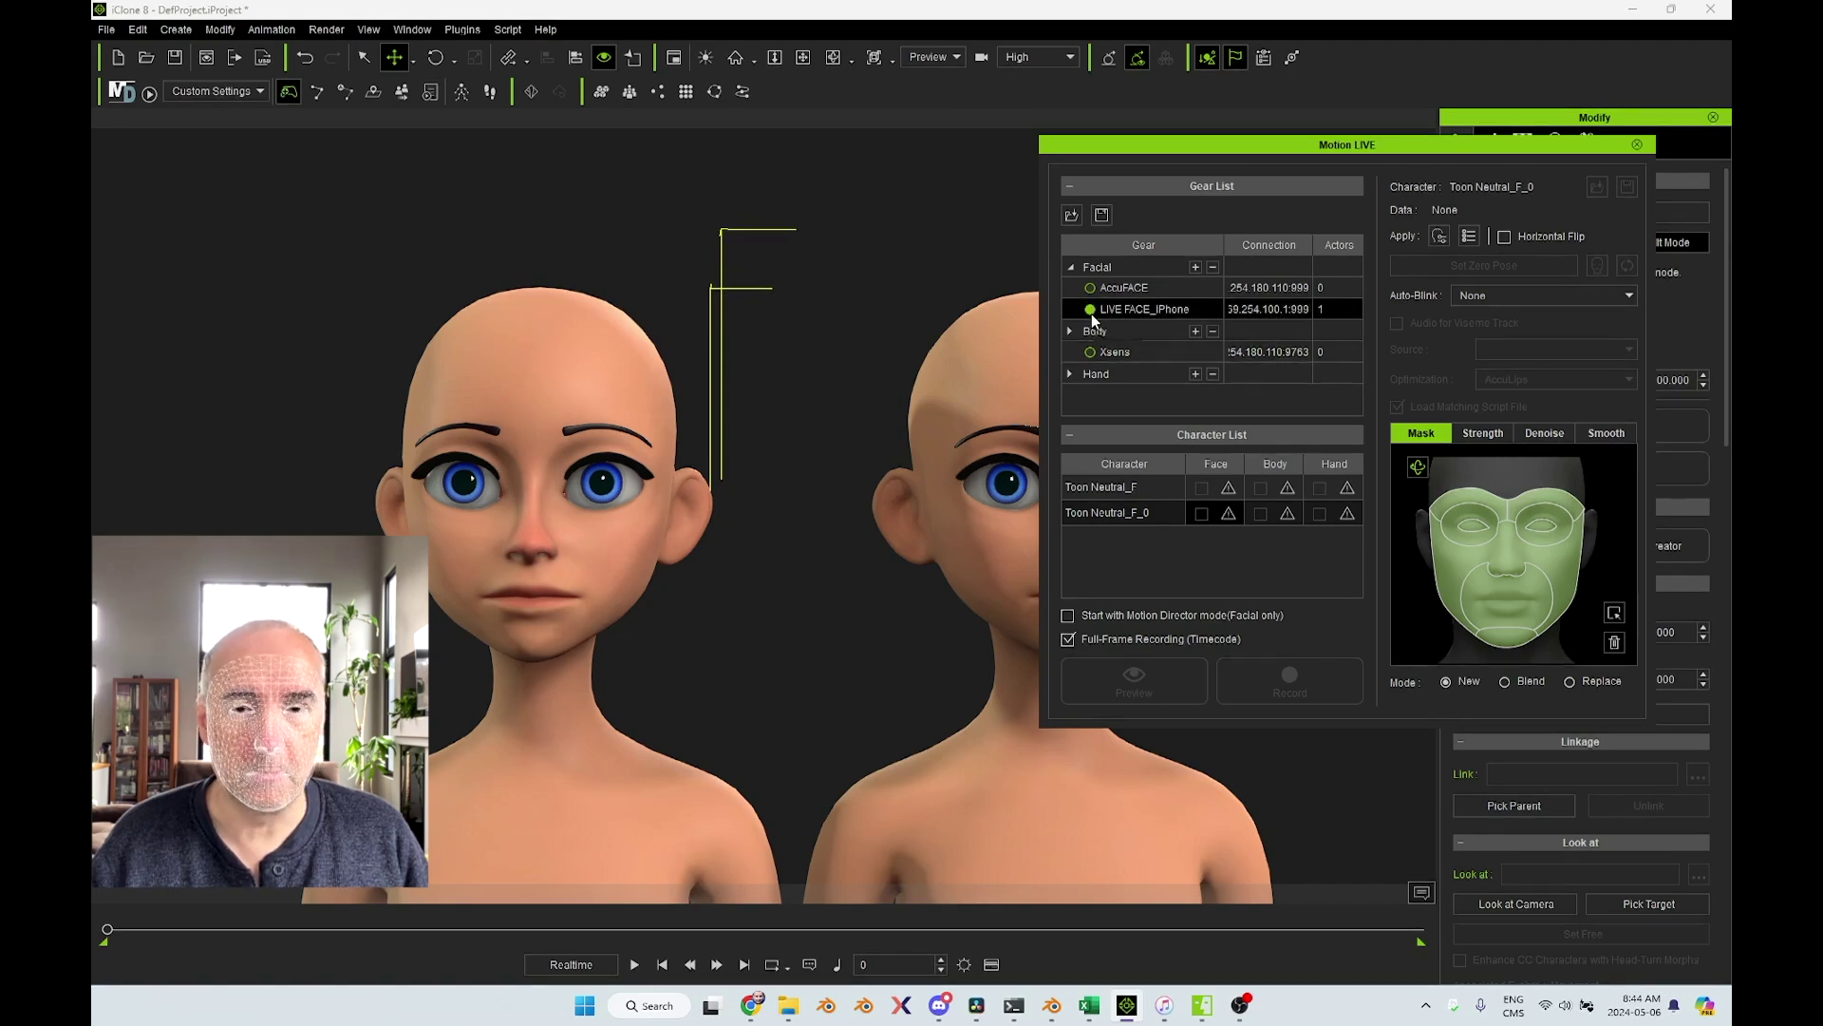
{"action": "left_click", "coordinate": [1090, 288]}
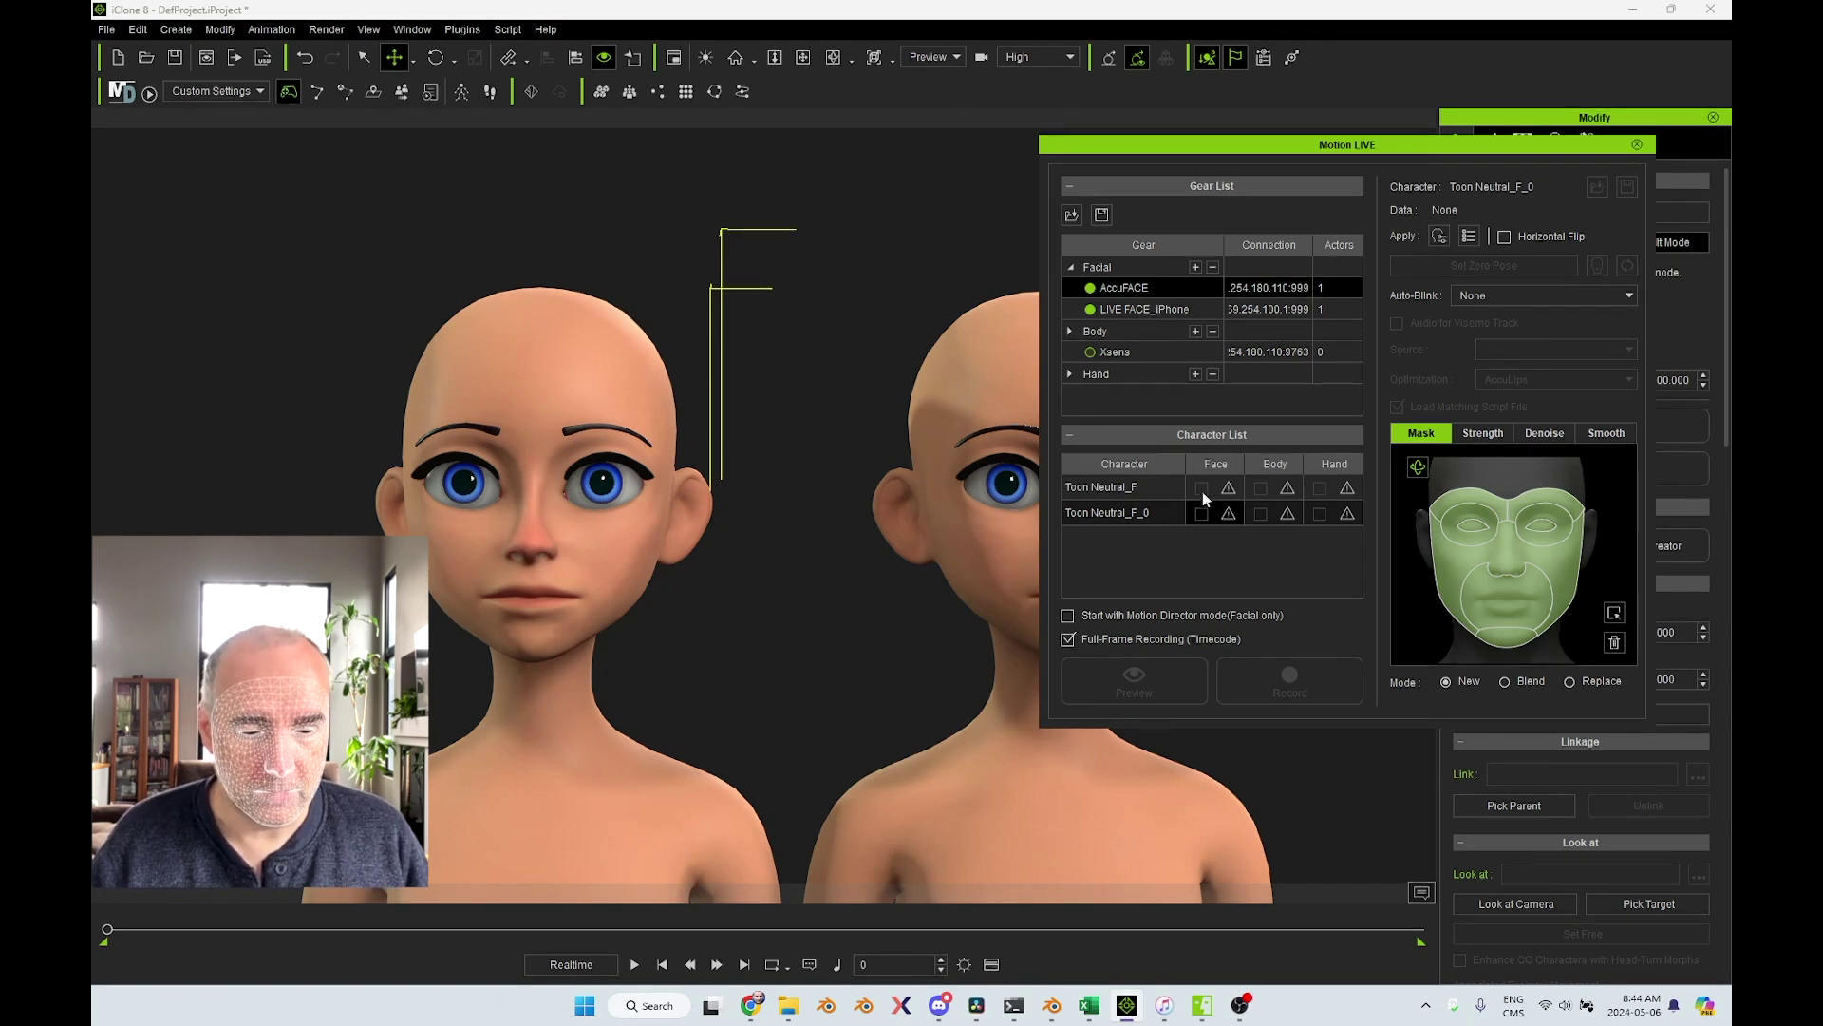
Assign AccuFACE to Toon Neutral_F's face and LIVE FACE_iPhone to Toon Neutral_F_0's face
{"action": "left_click", "coordinate": [1229, 487]}
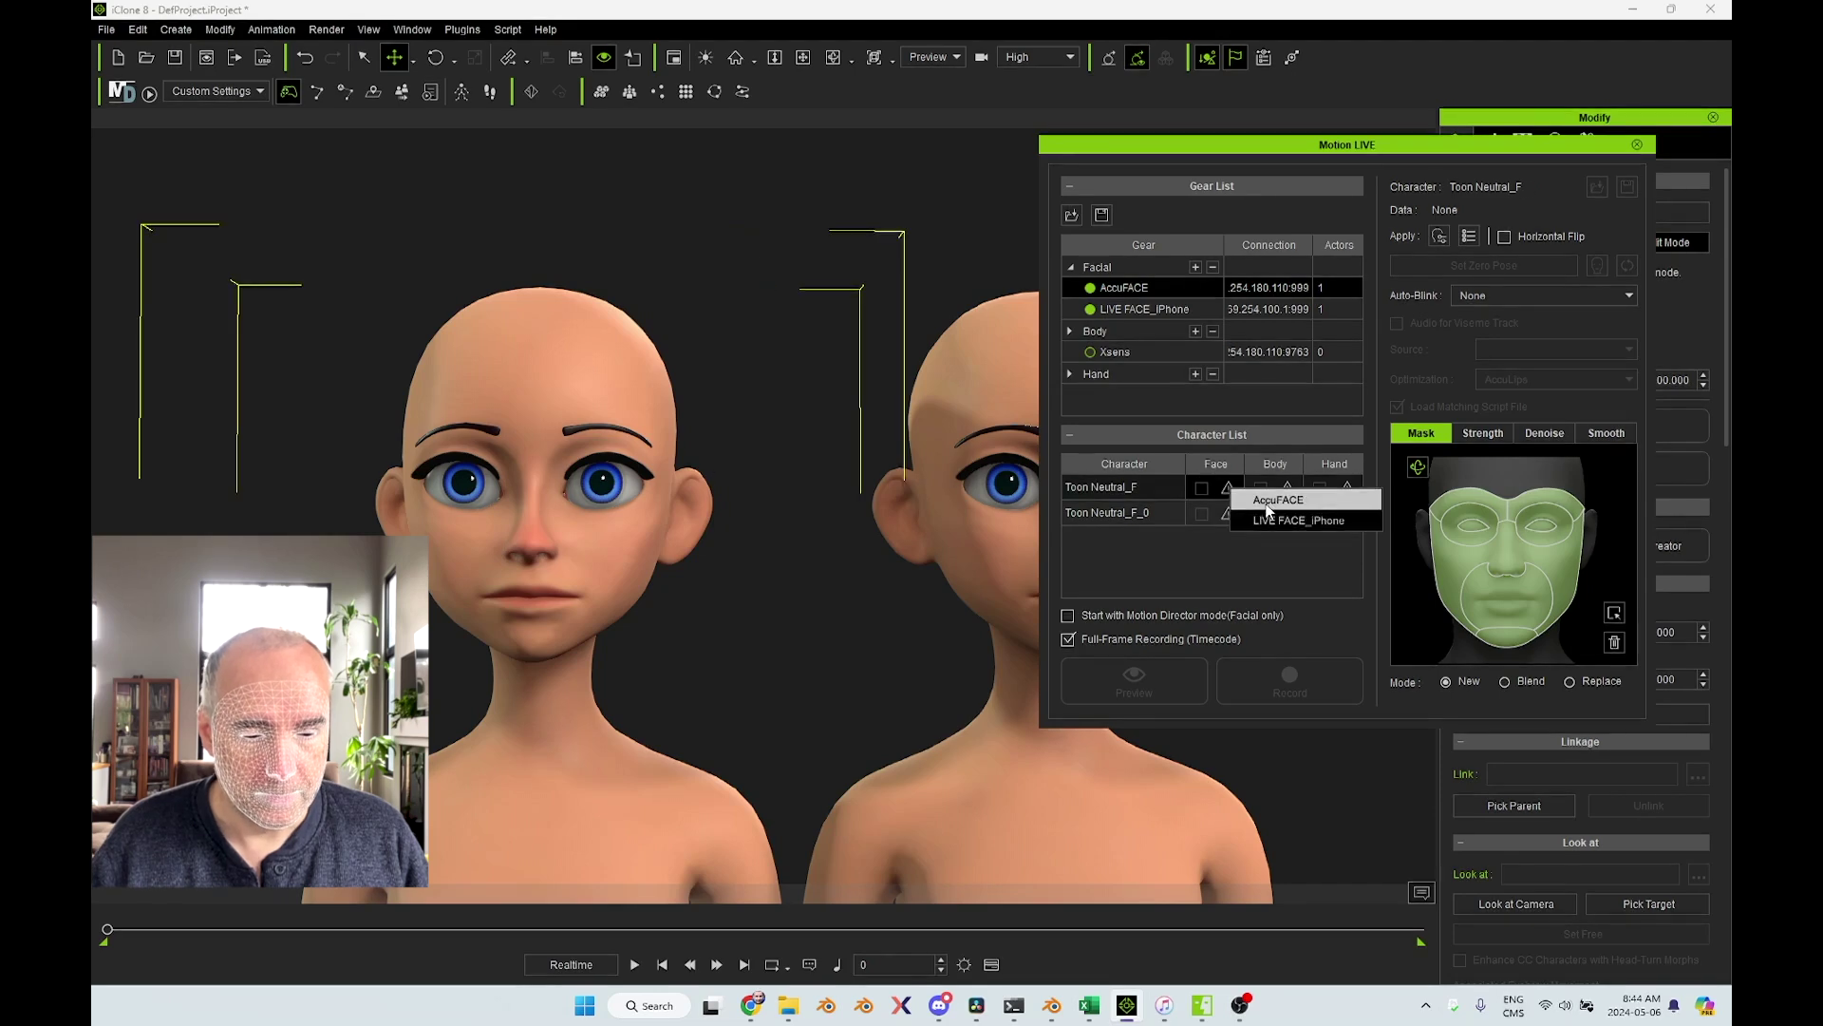
{"action": "left_click", "coordinate": [1254, 497]}
{"action": "left_click", "coordinate": [1228, 512]}
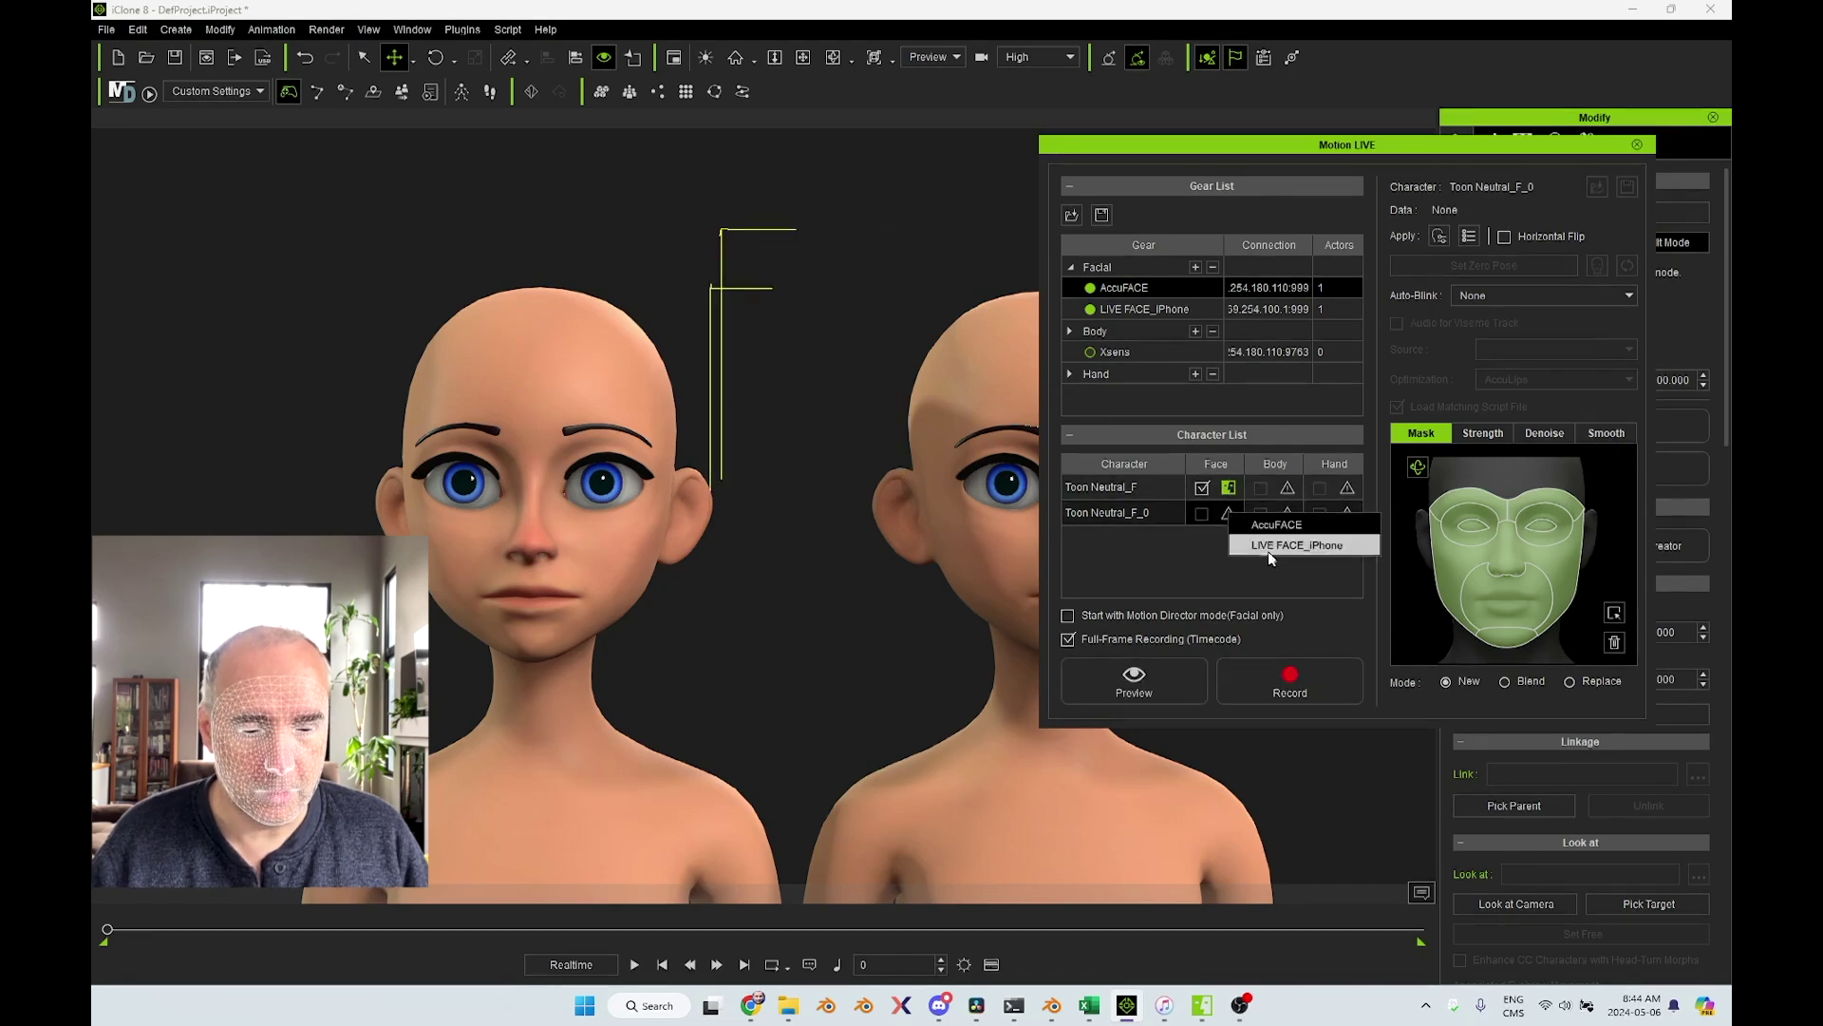
{"action": "left_click", "coordinate": [1267, 550]}
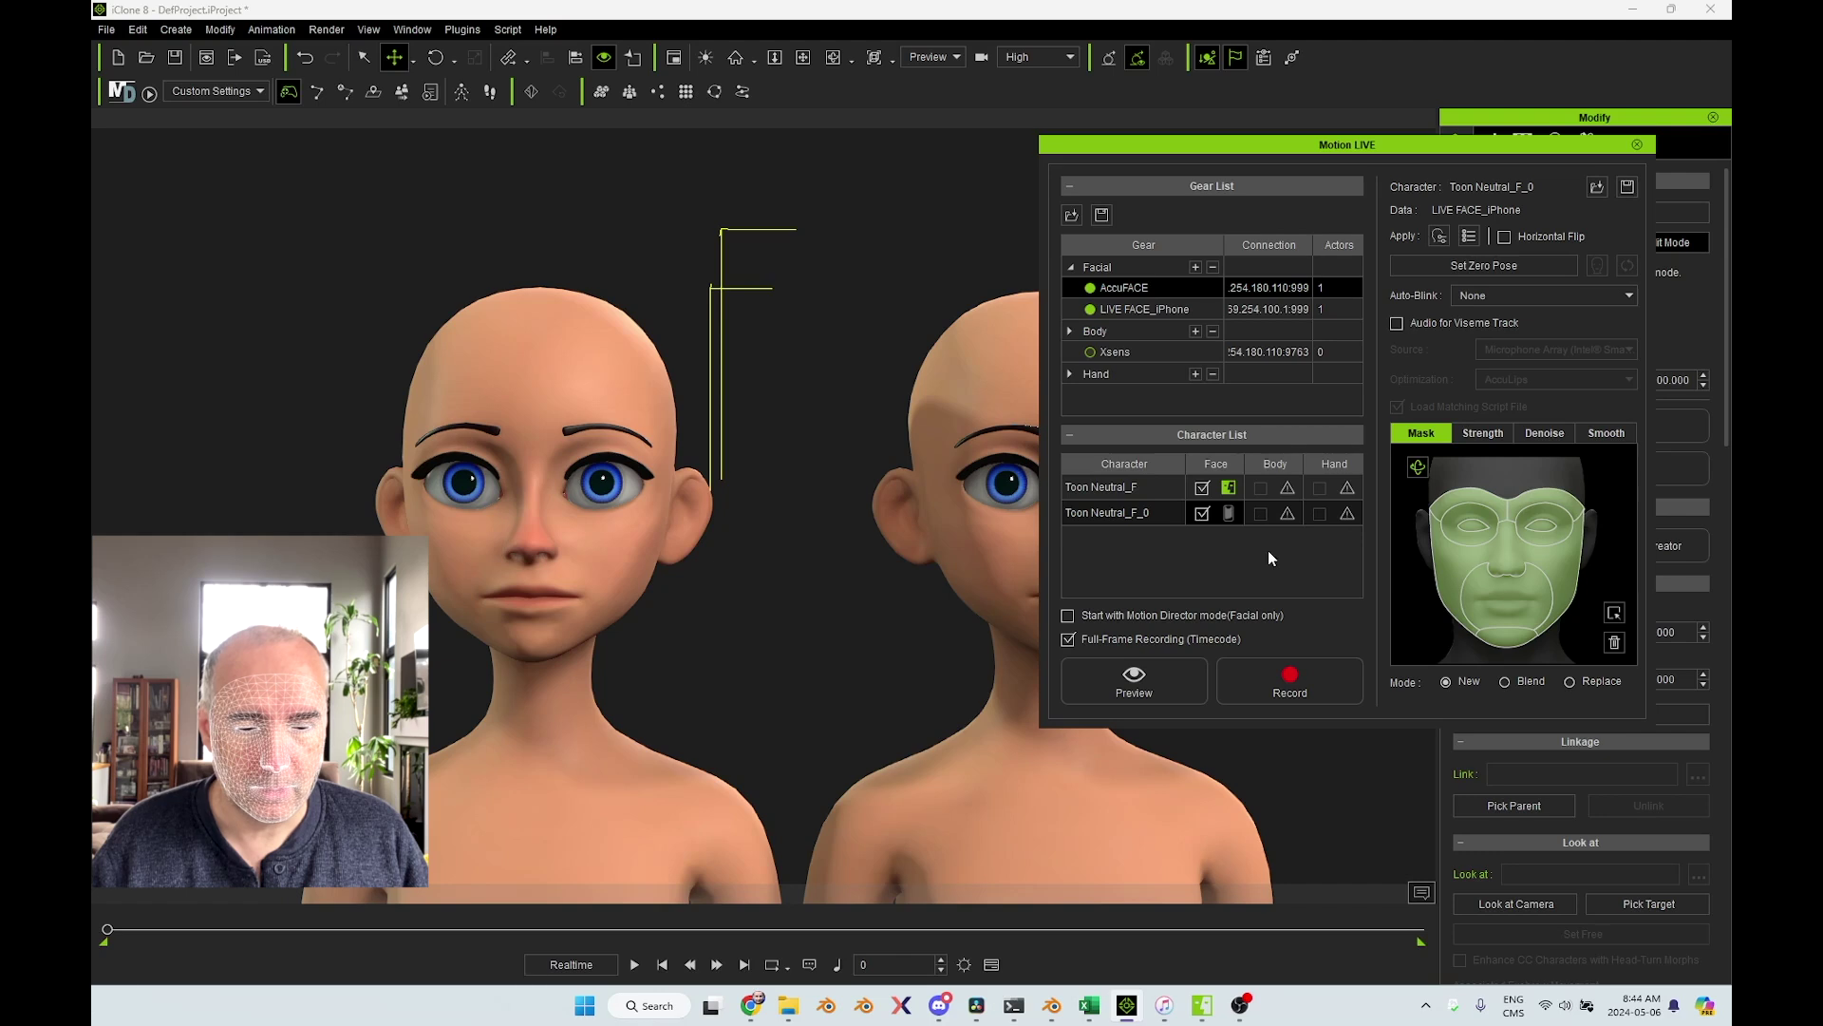
{"action": "left_click", "coordinate": [1099, 484]}
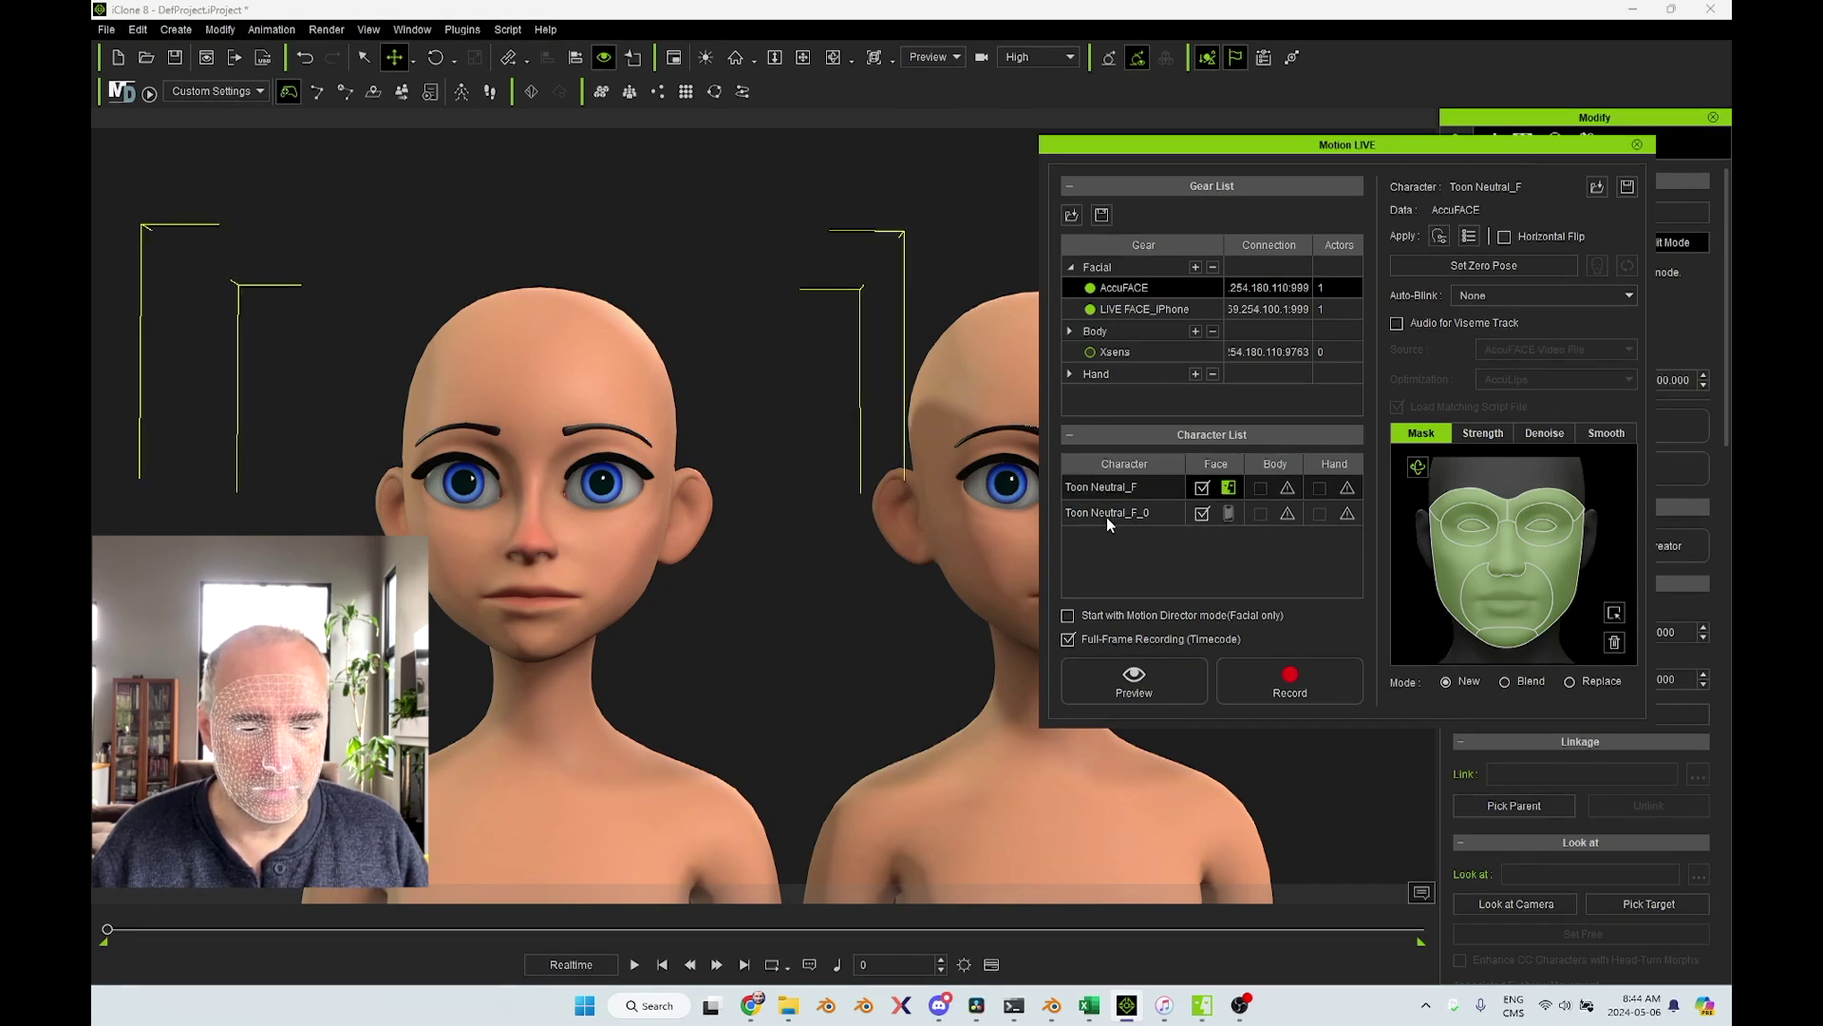
{"action": "left_click", "coordinate": [1113, 515]}
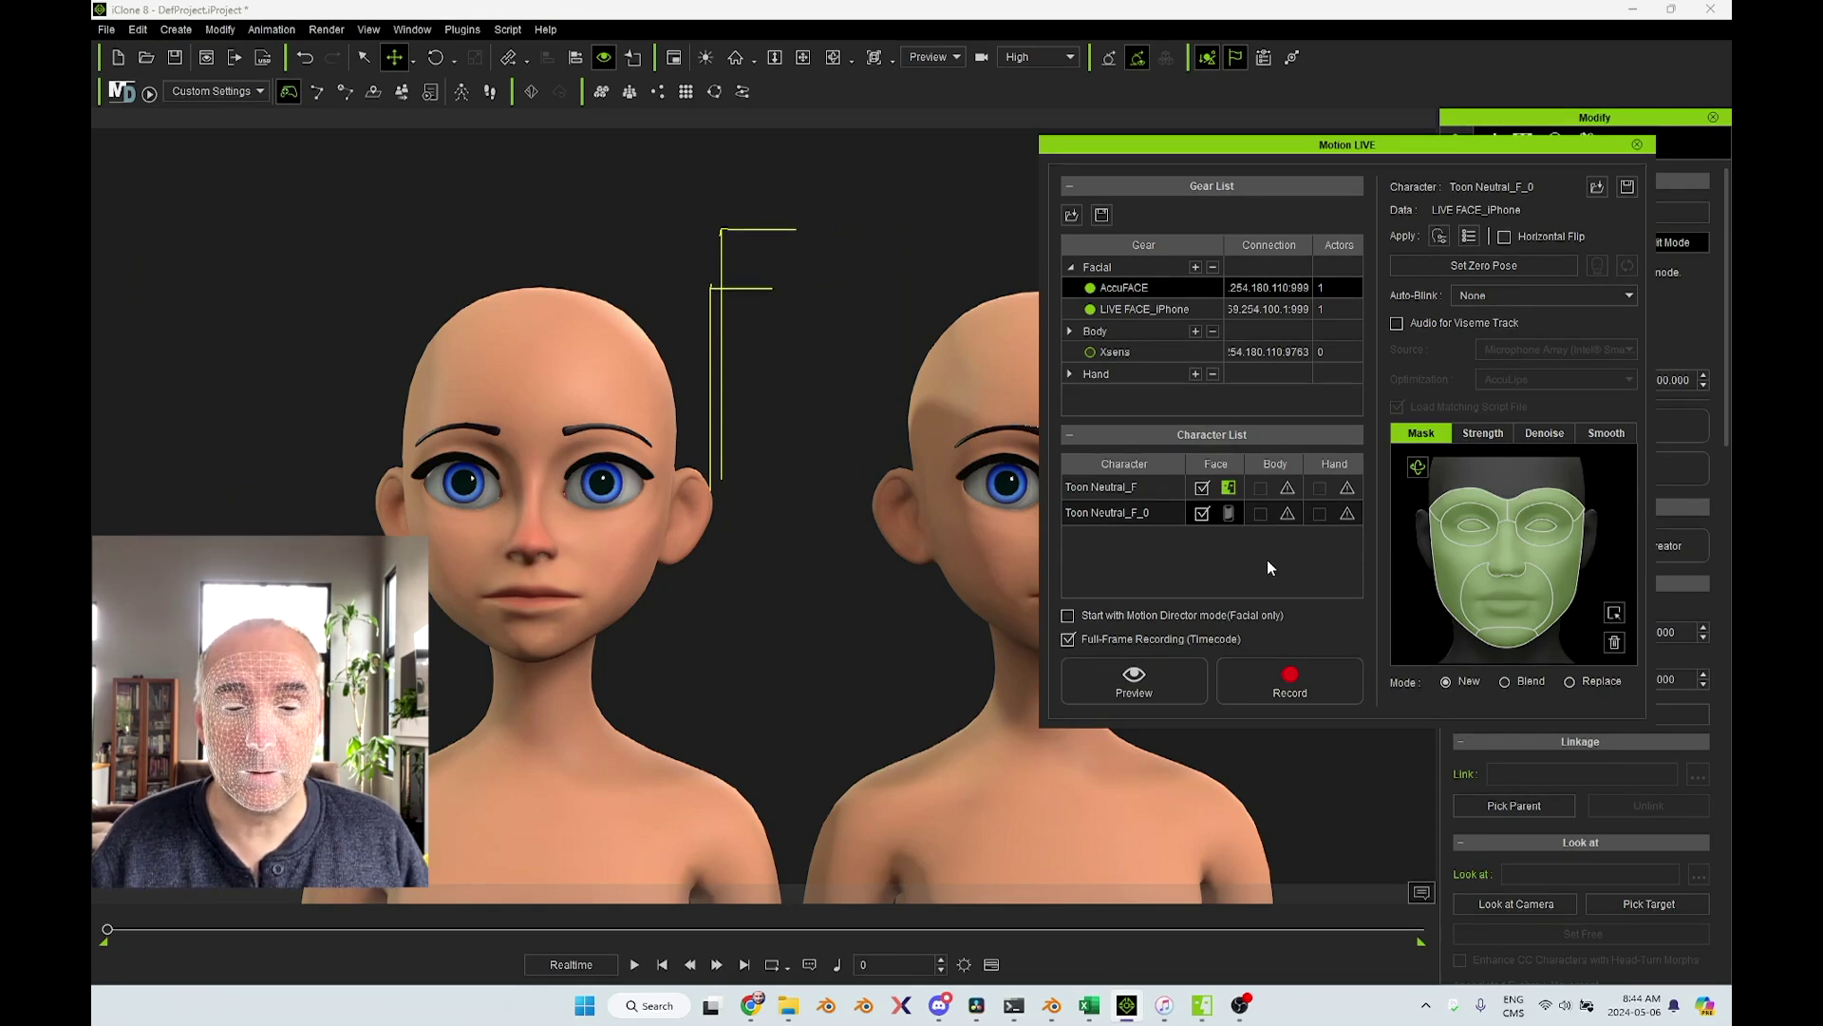
{"action": "left_click_drag", "start_coordinate": [1357, 144], "coordinate": [1423, 77]}
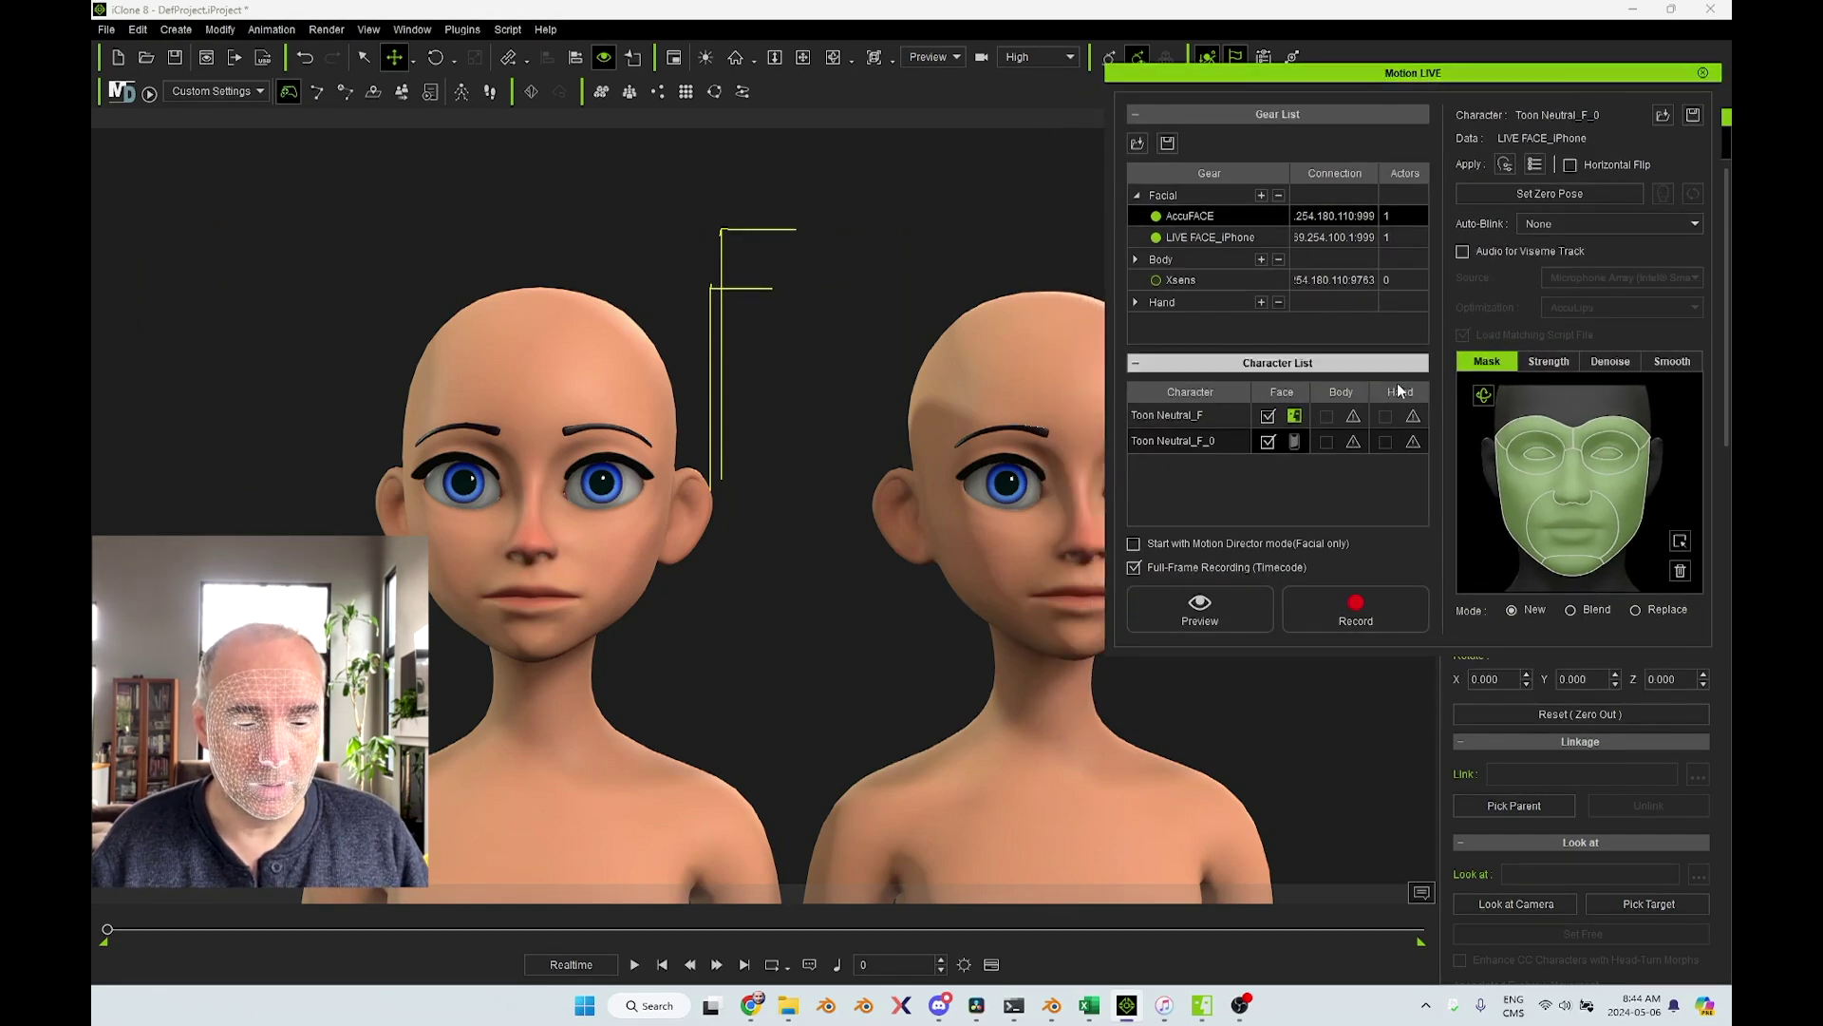
Run a live Motion LIVE preview of both toon faces, then stop it with Space
{"action": "left_click", "coordinate": [1198, 616]}
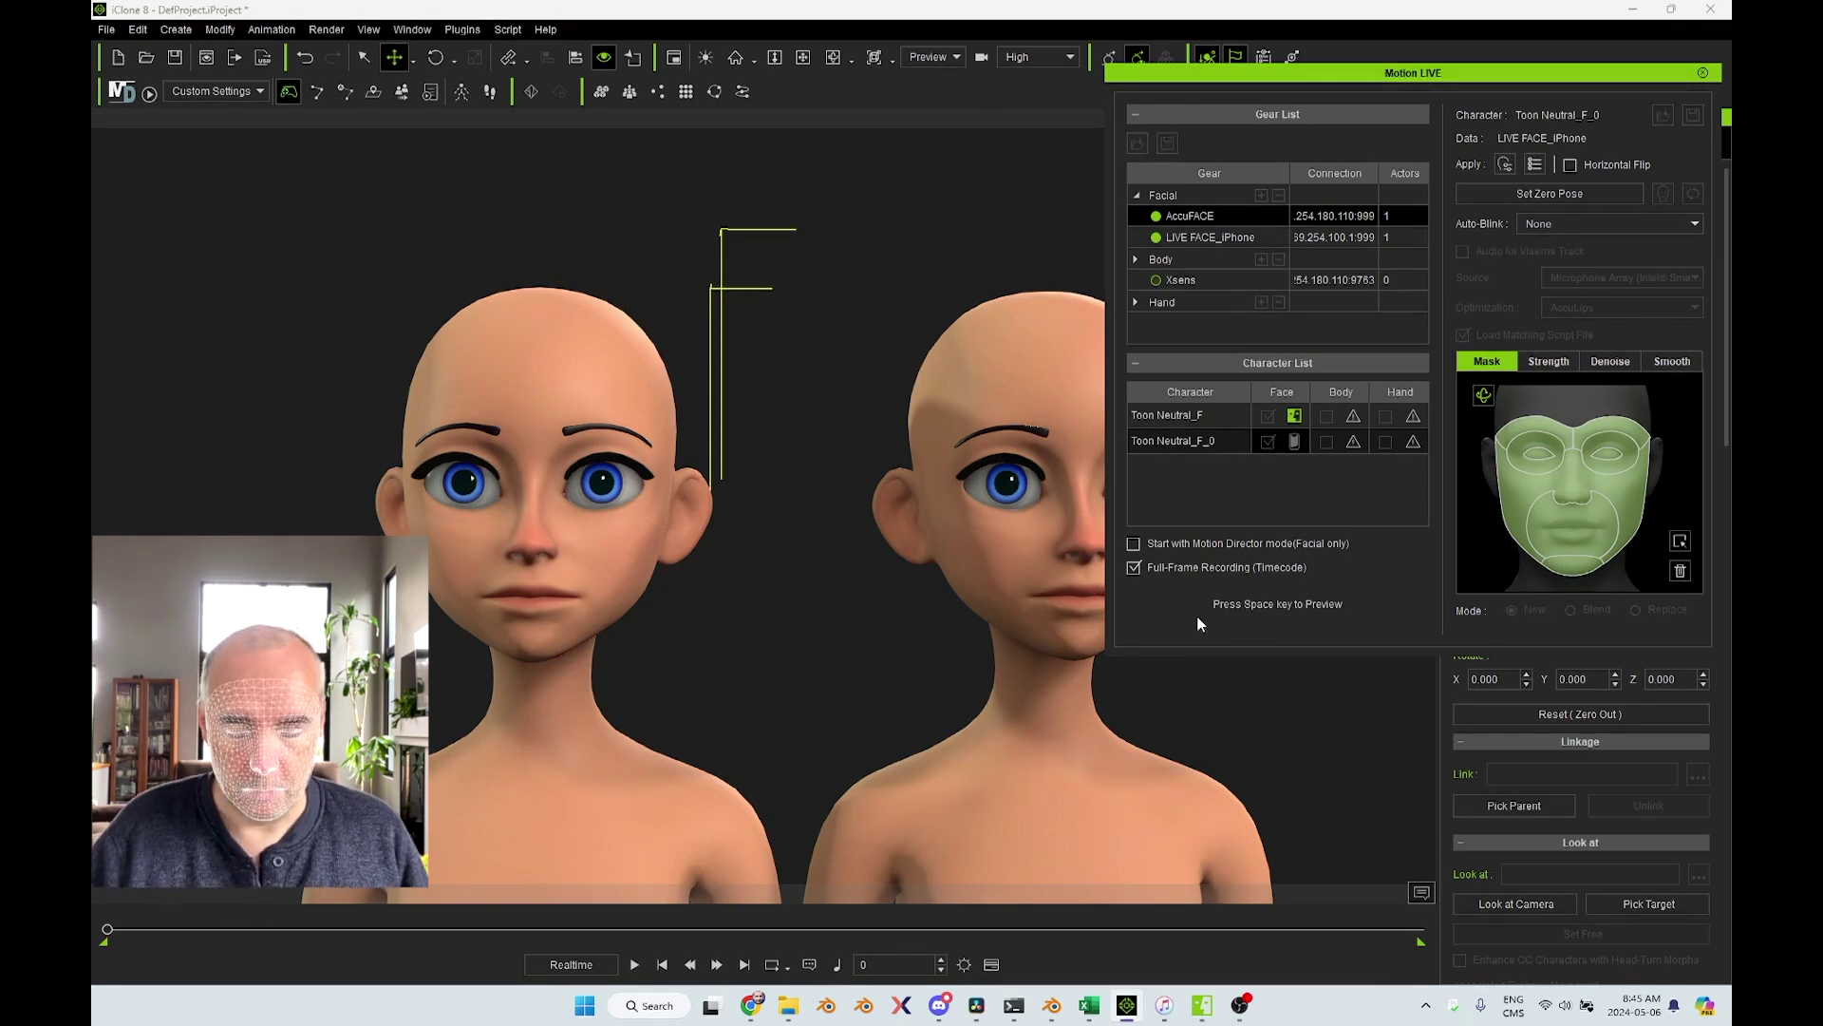
{"action": "key", "text": "space"}
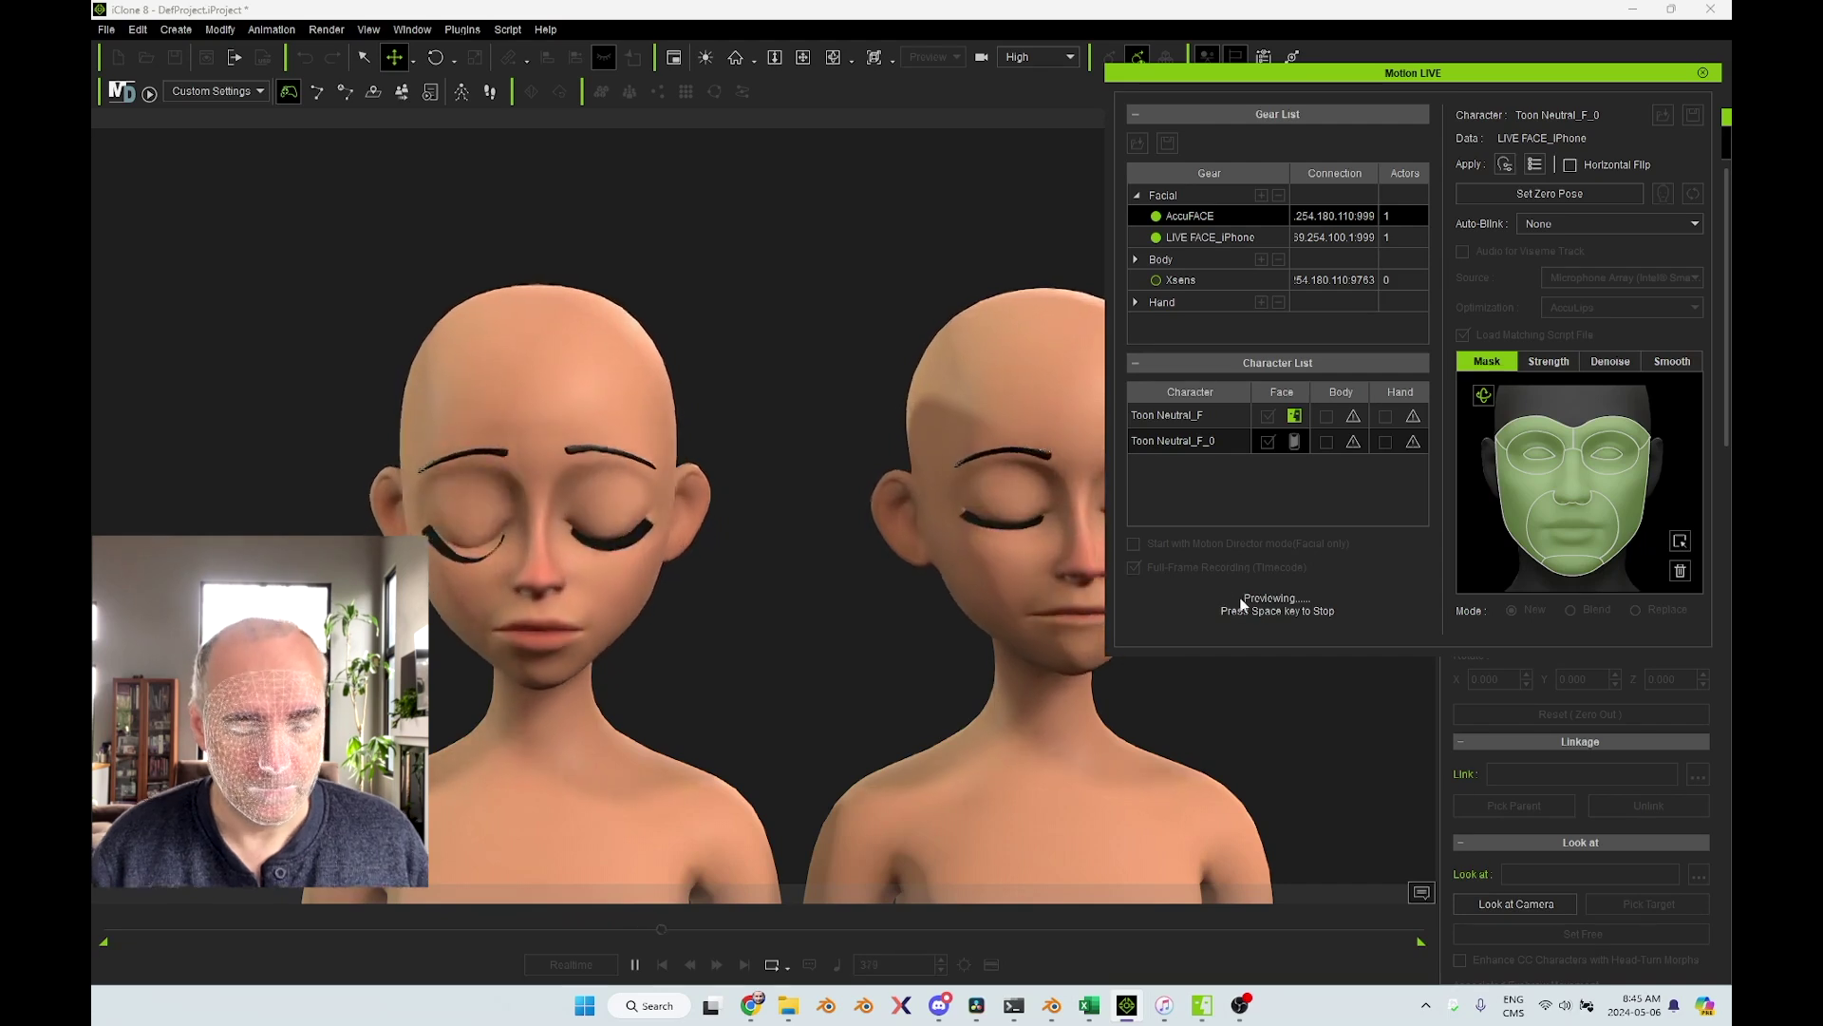
{"action": "key", "text": "space"}
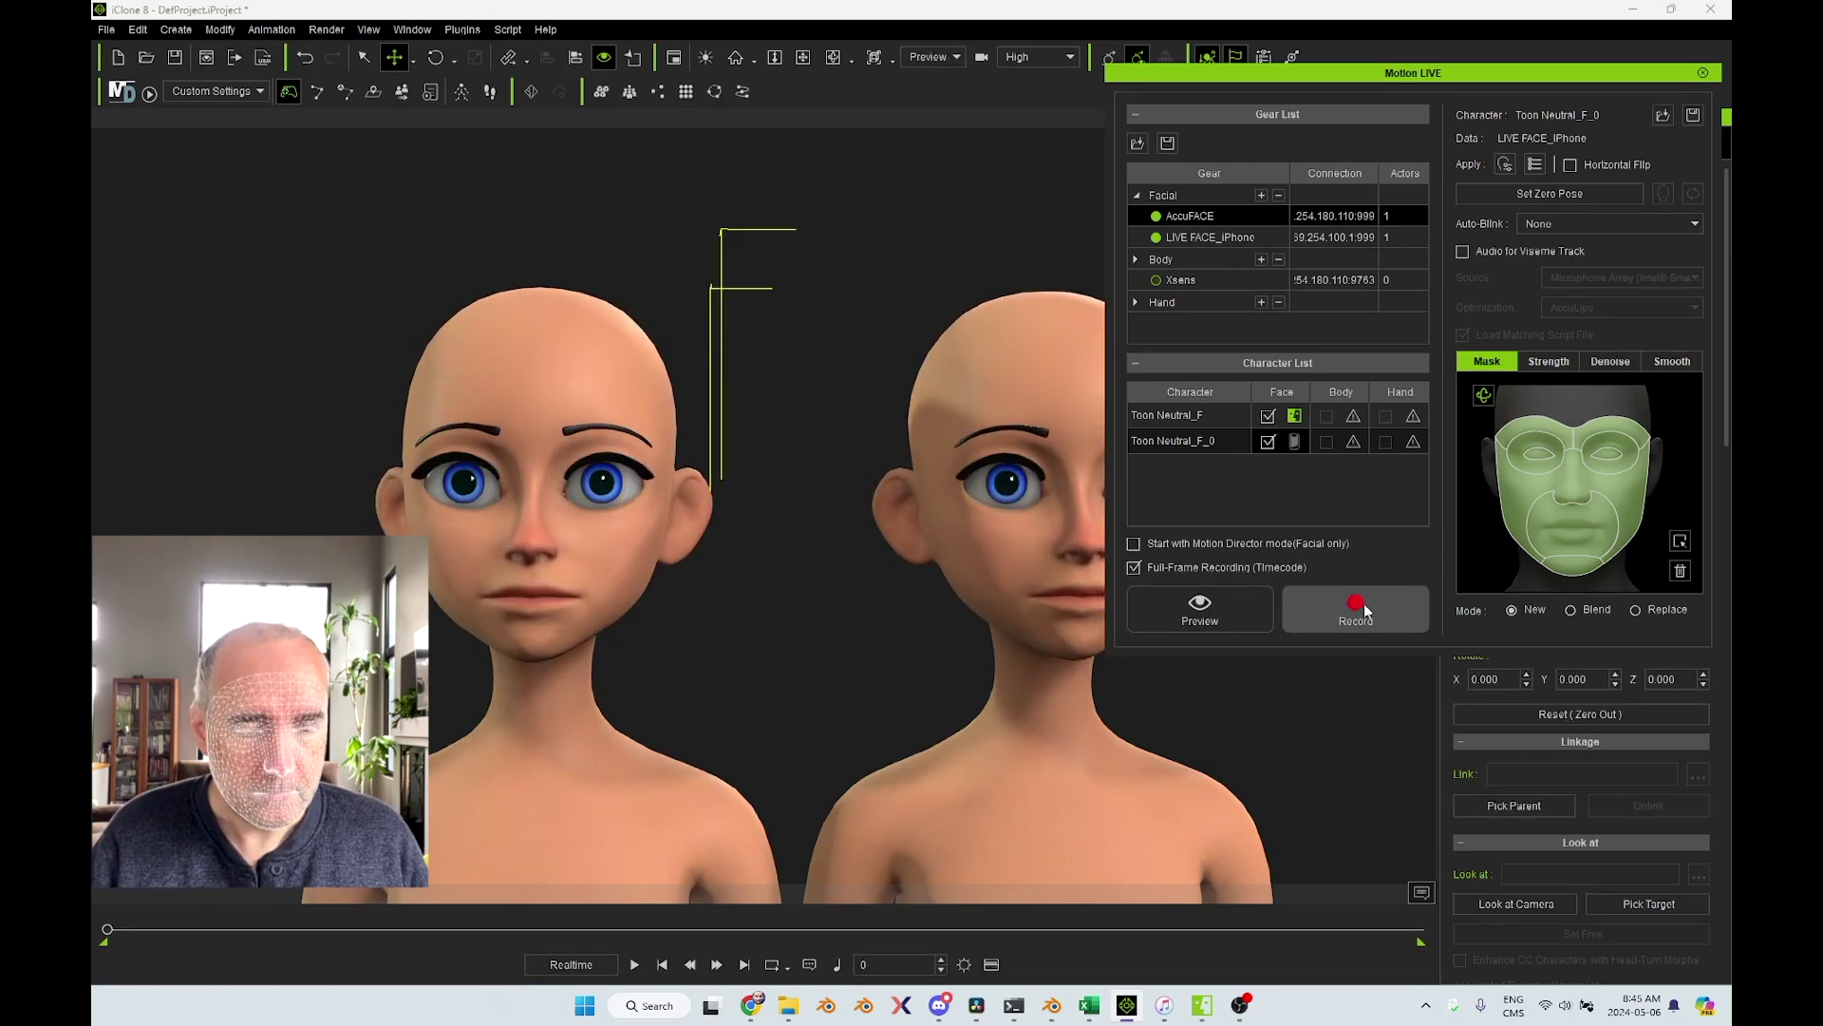
Record the live facial performance on both toons up to frame 773, then close Motion LIVE
{"action": "left_click", "coordinate": [1353, 615]}
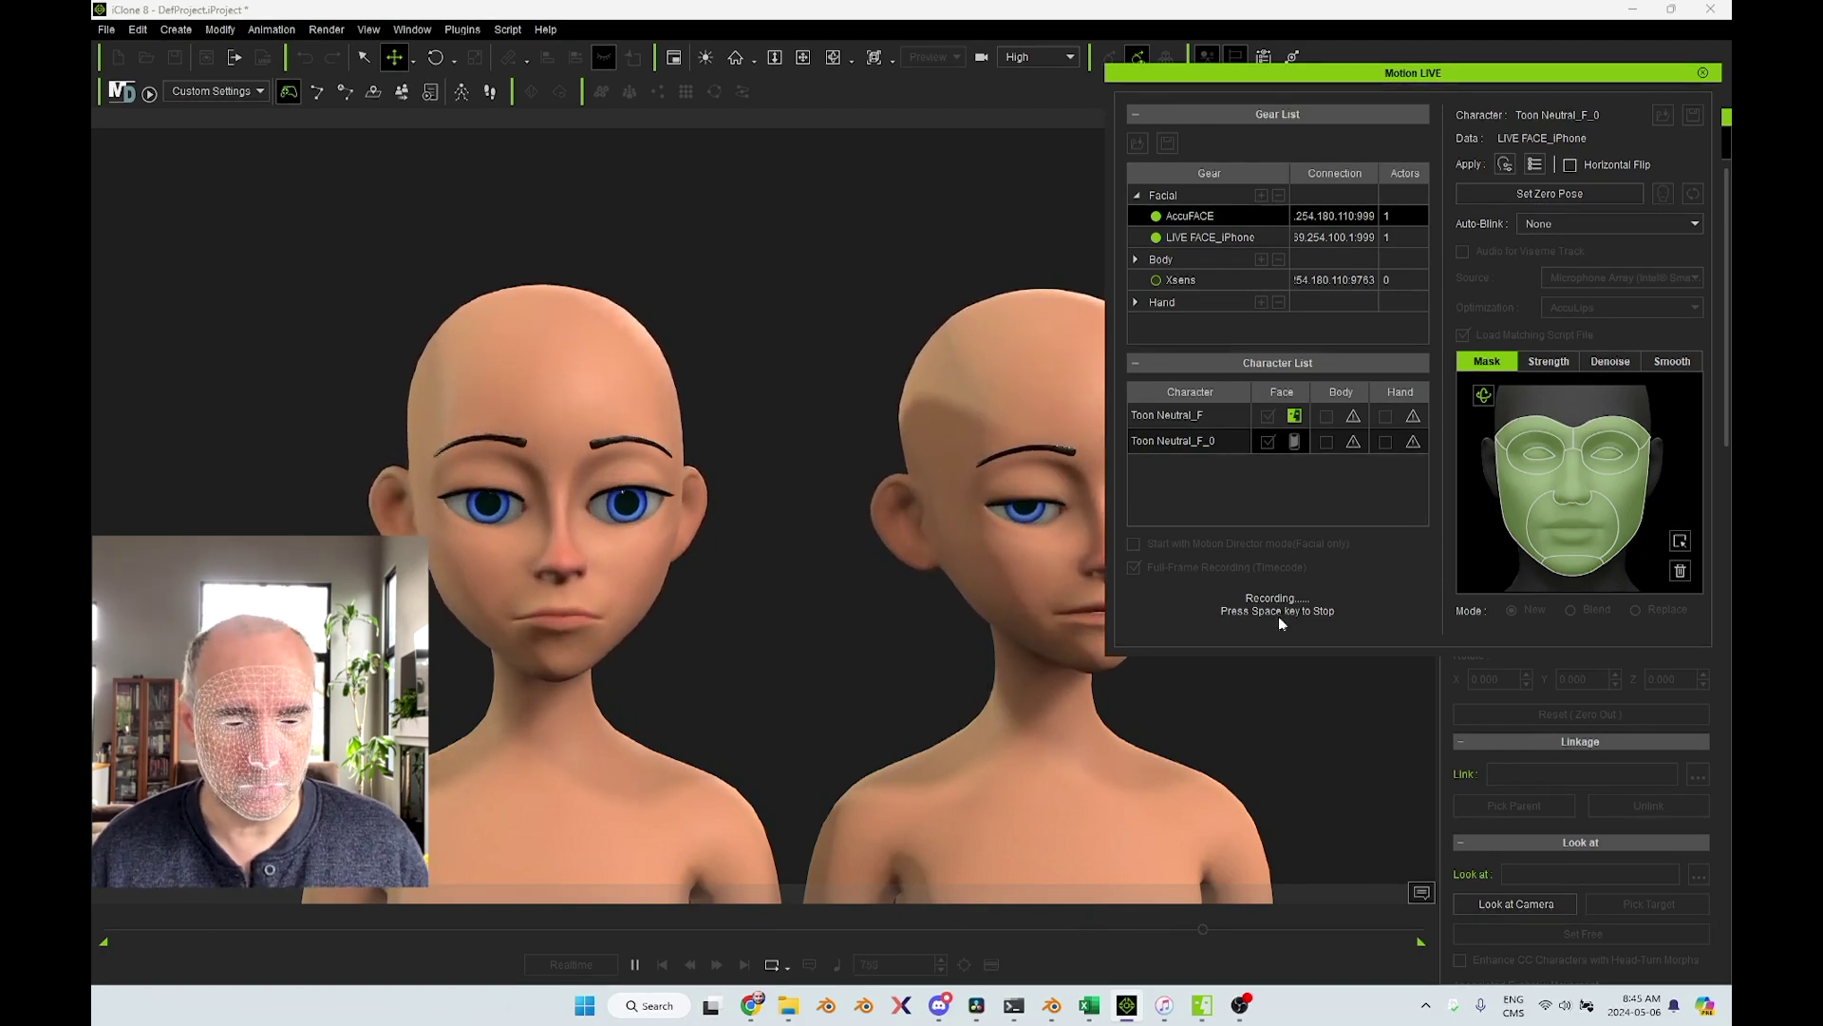
{"action": "key", "text": "space"}
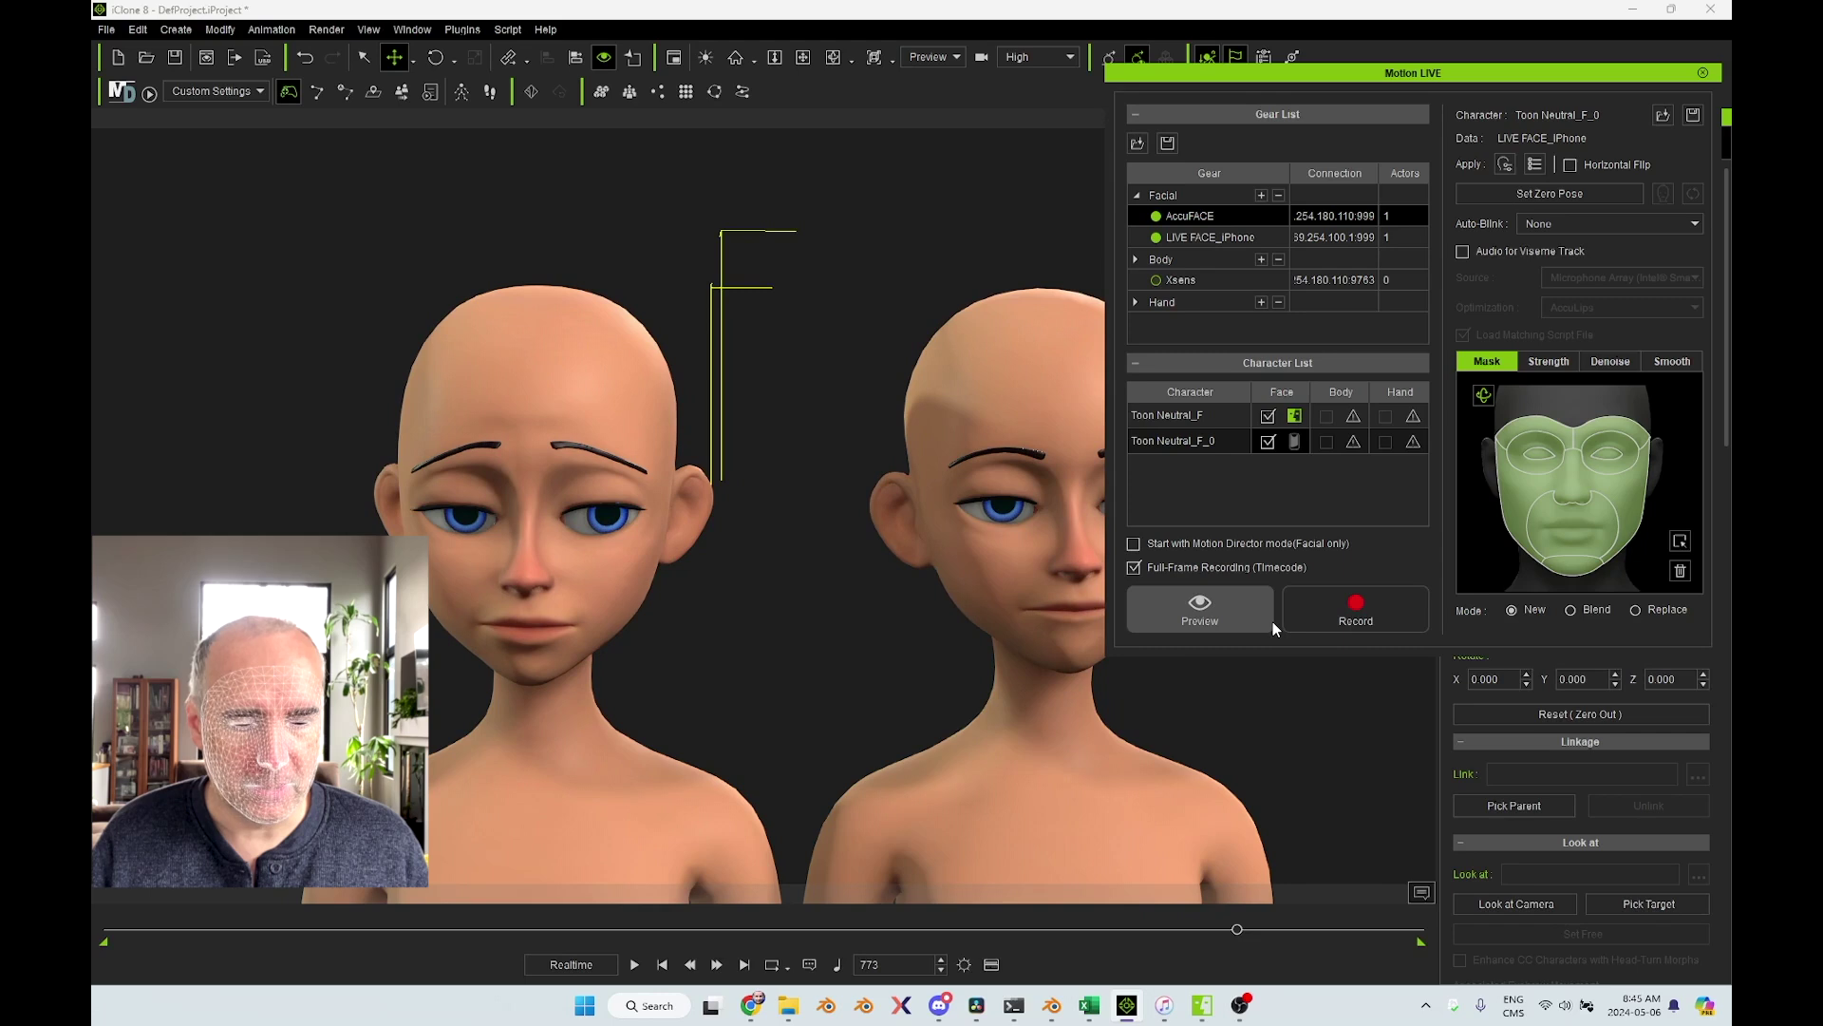
{"action": "left_click", "coordinate": [1271, 621]}
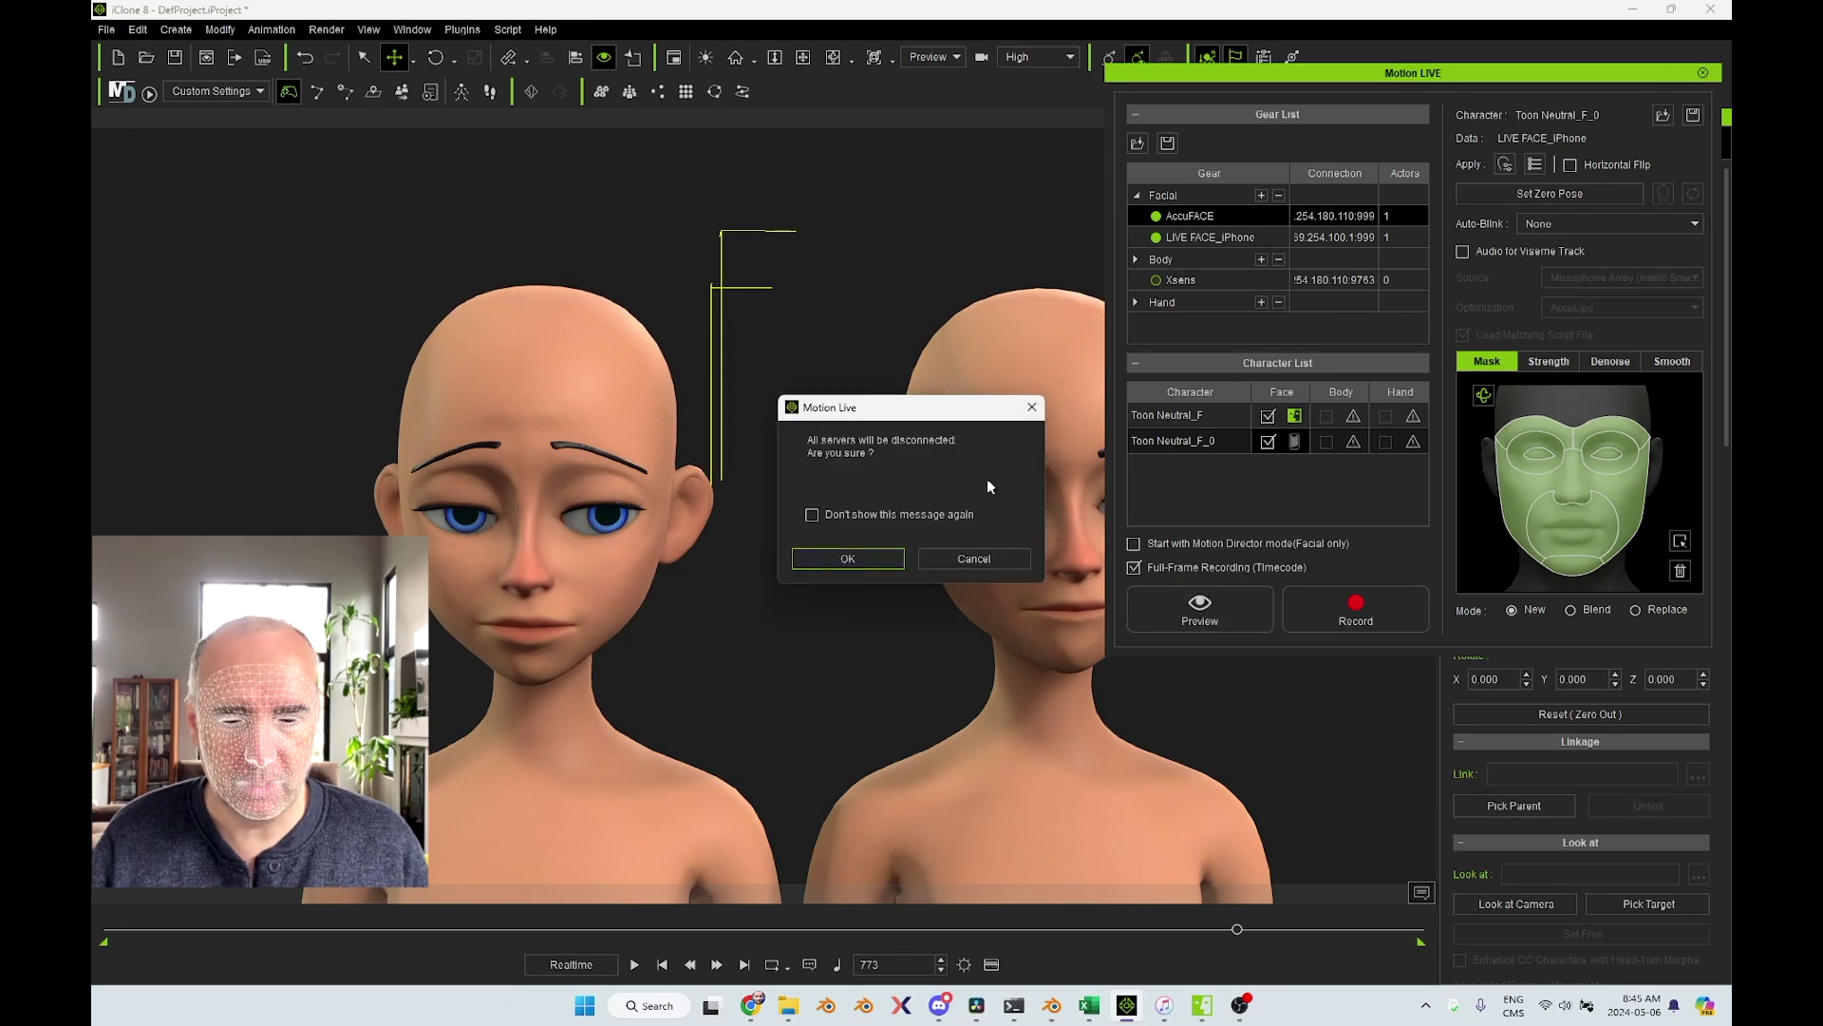
Disconnect the capture servers and play back the recorded facial animation from the start twice
{"action": "left_click", "coordinate": [874, 560]}
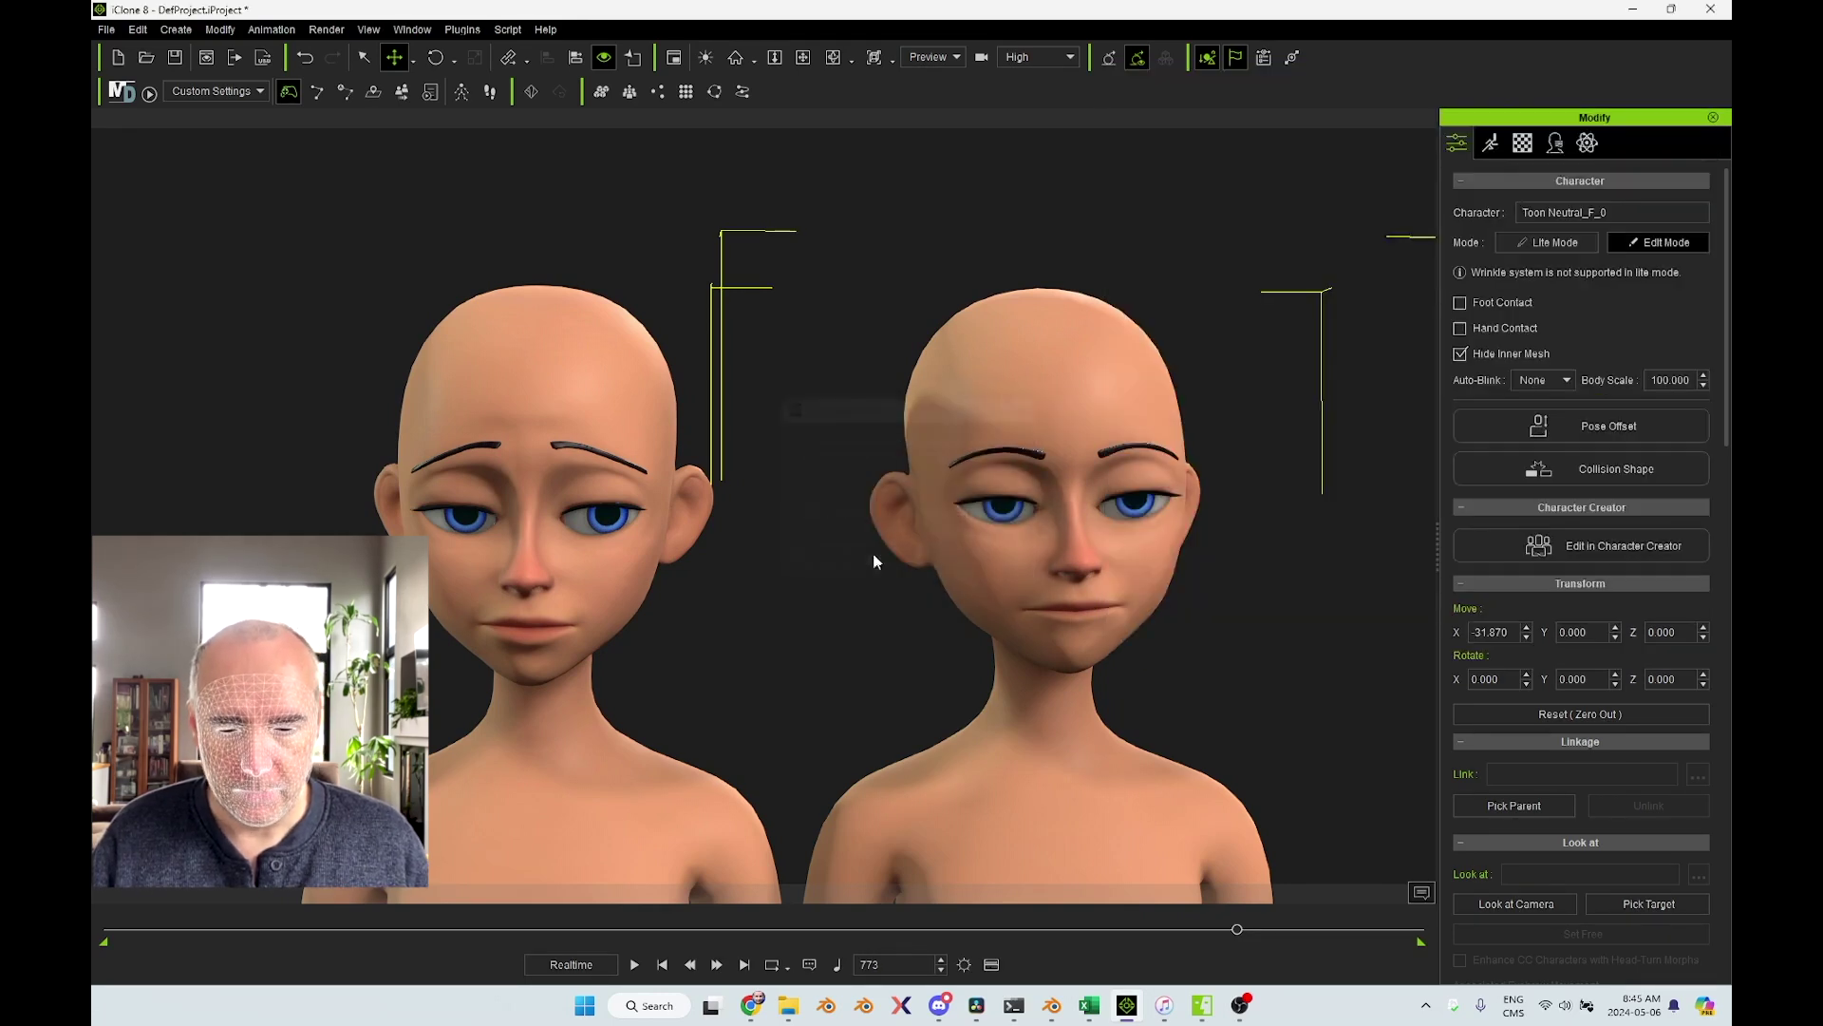
{"action": "left_click", "coordinate": [663, 964]}
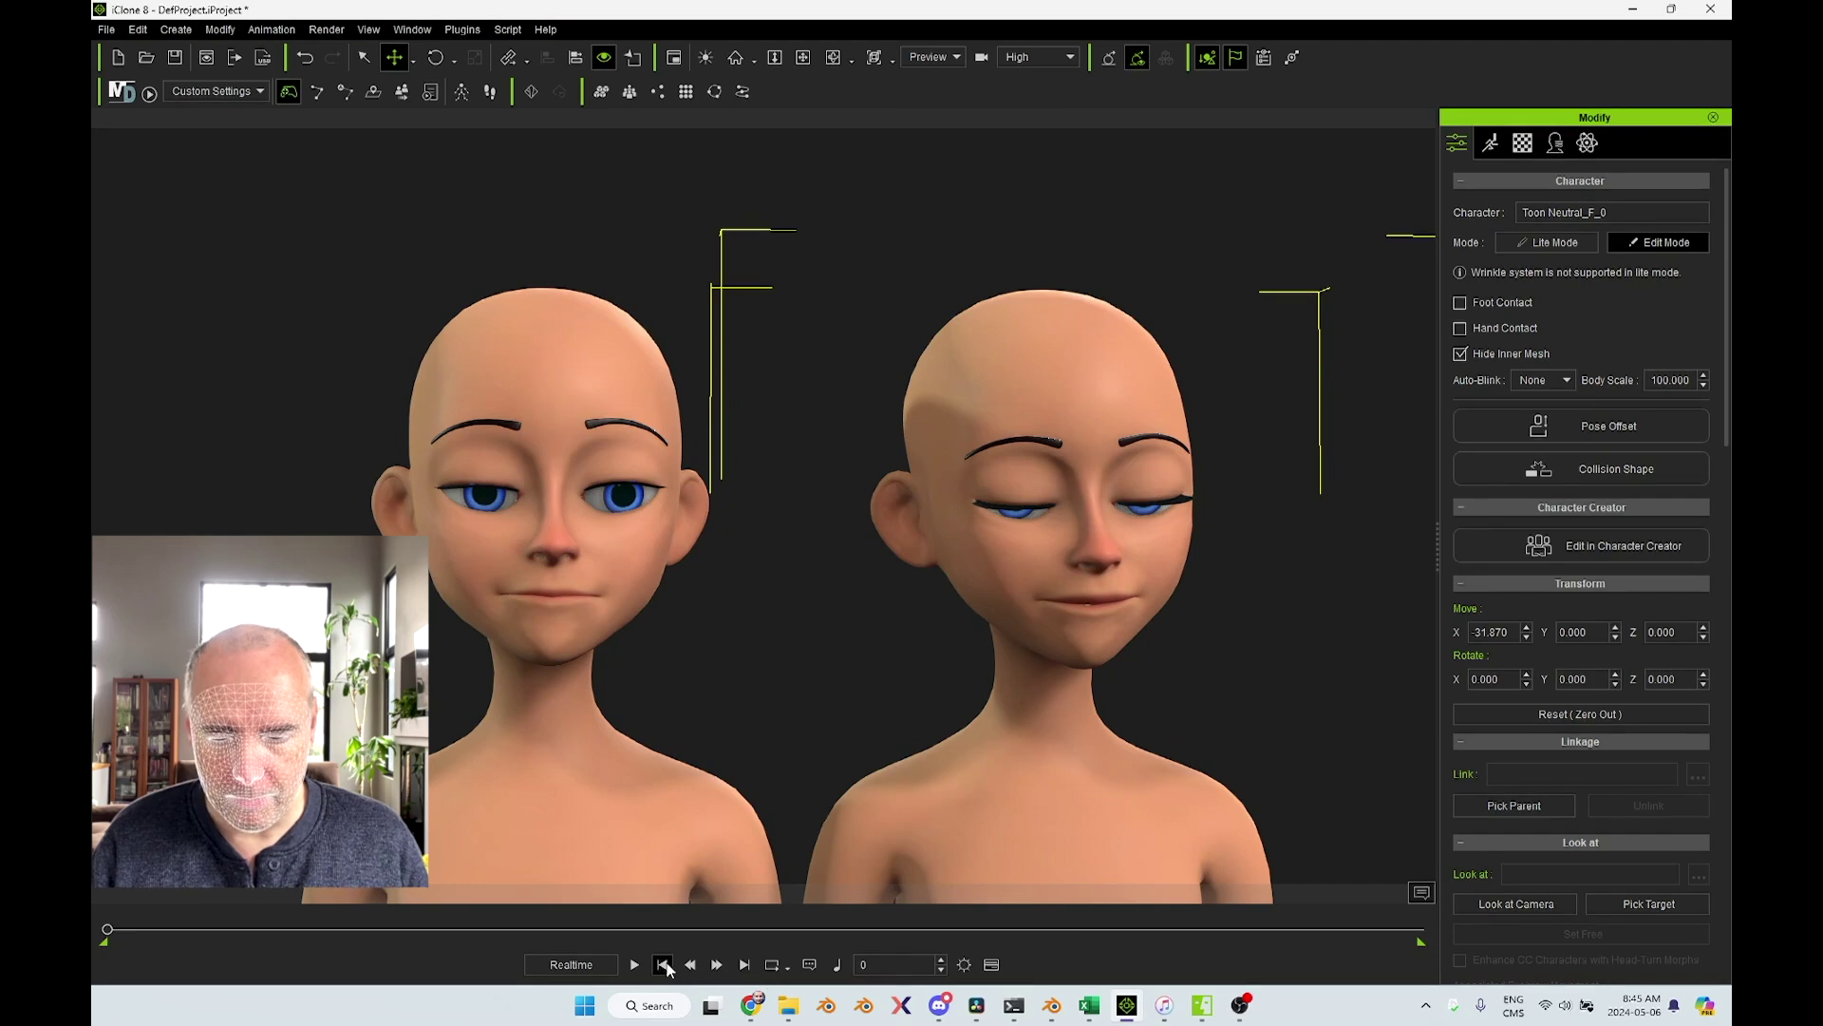
{"action": "left_click", "coordinate": [634, 965]}
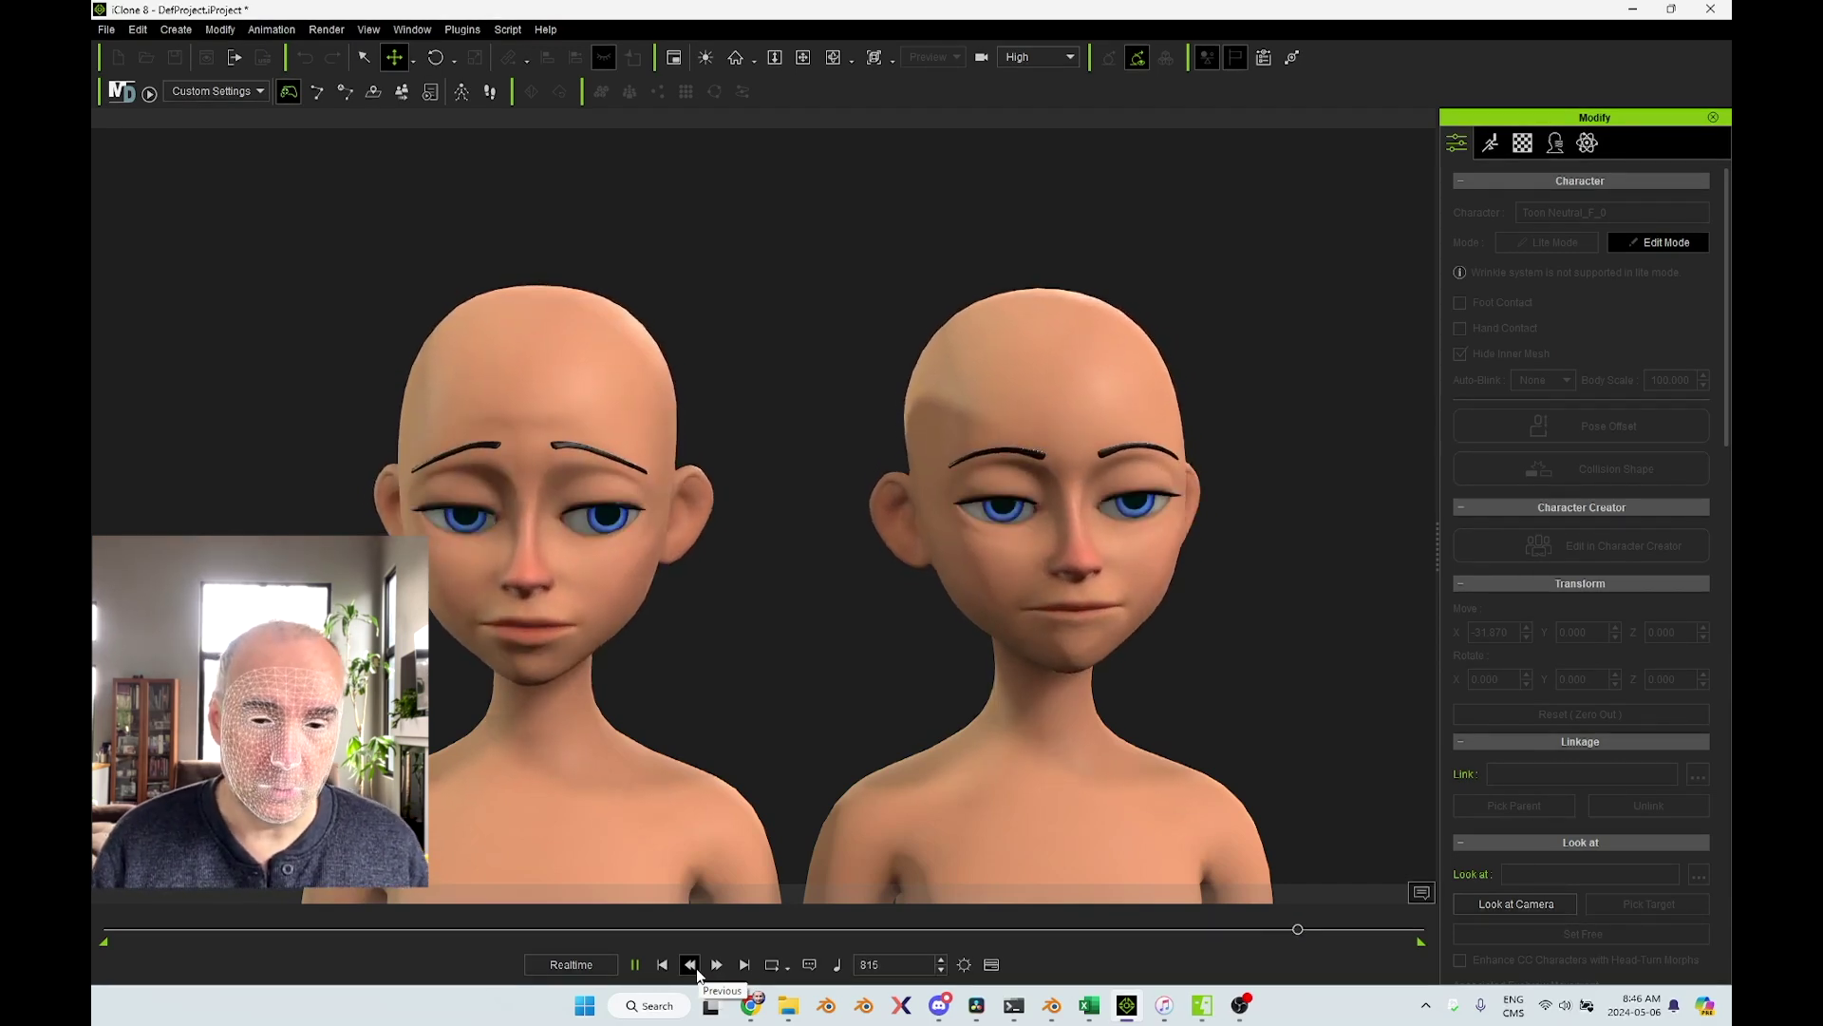
{"action": "left_click", "coordinate": [667, 966]}
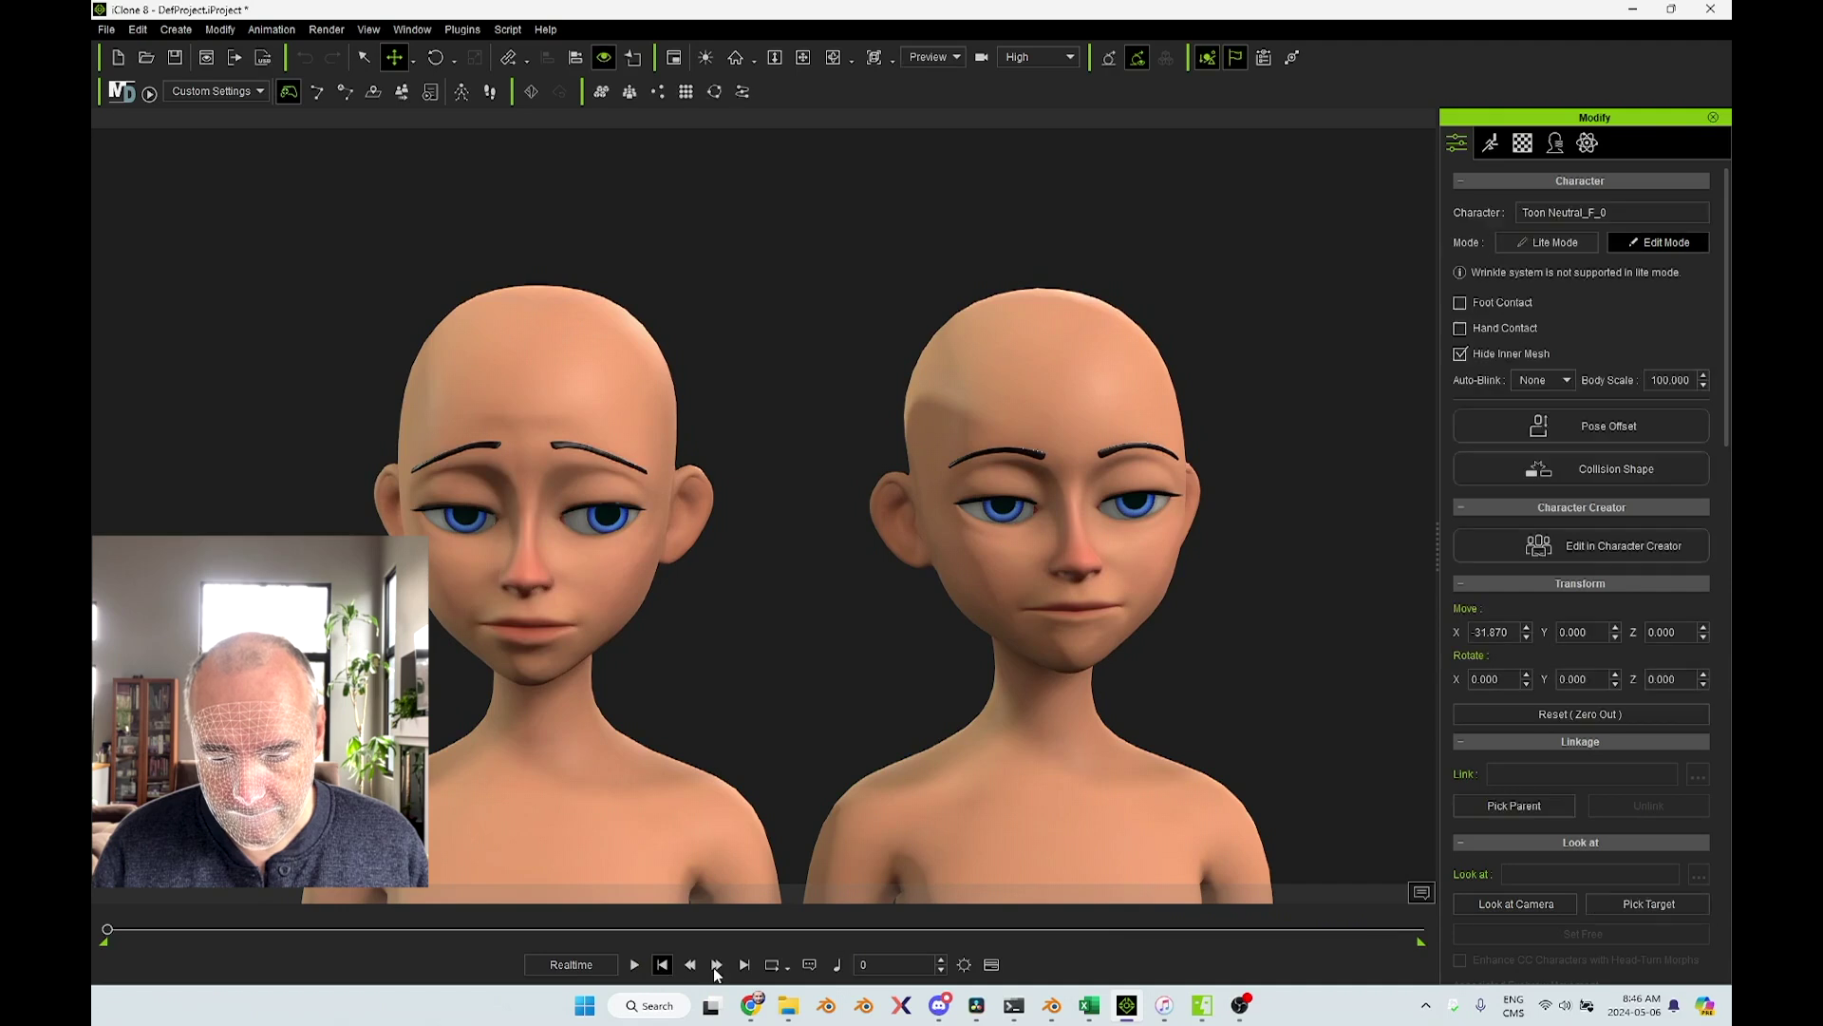
{"action": "left_click", "coordinate": [634, 965]}
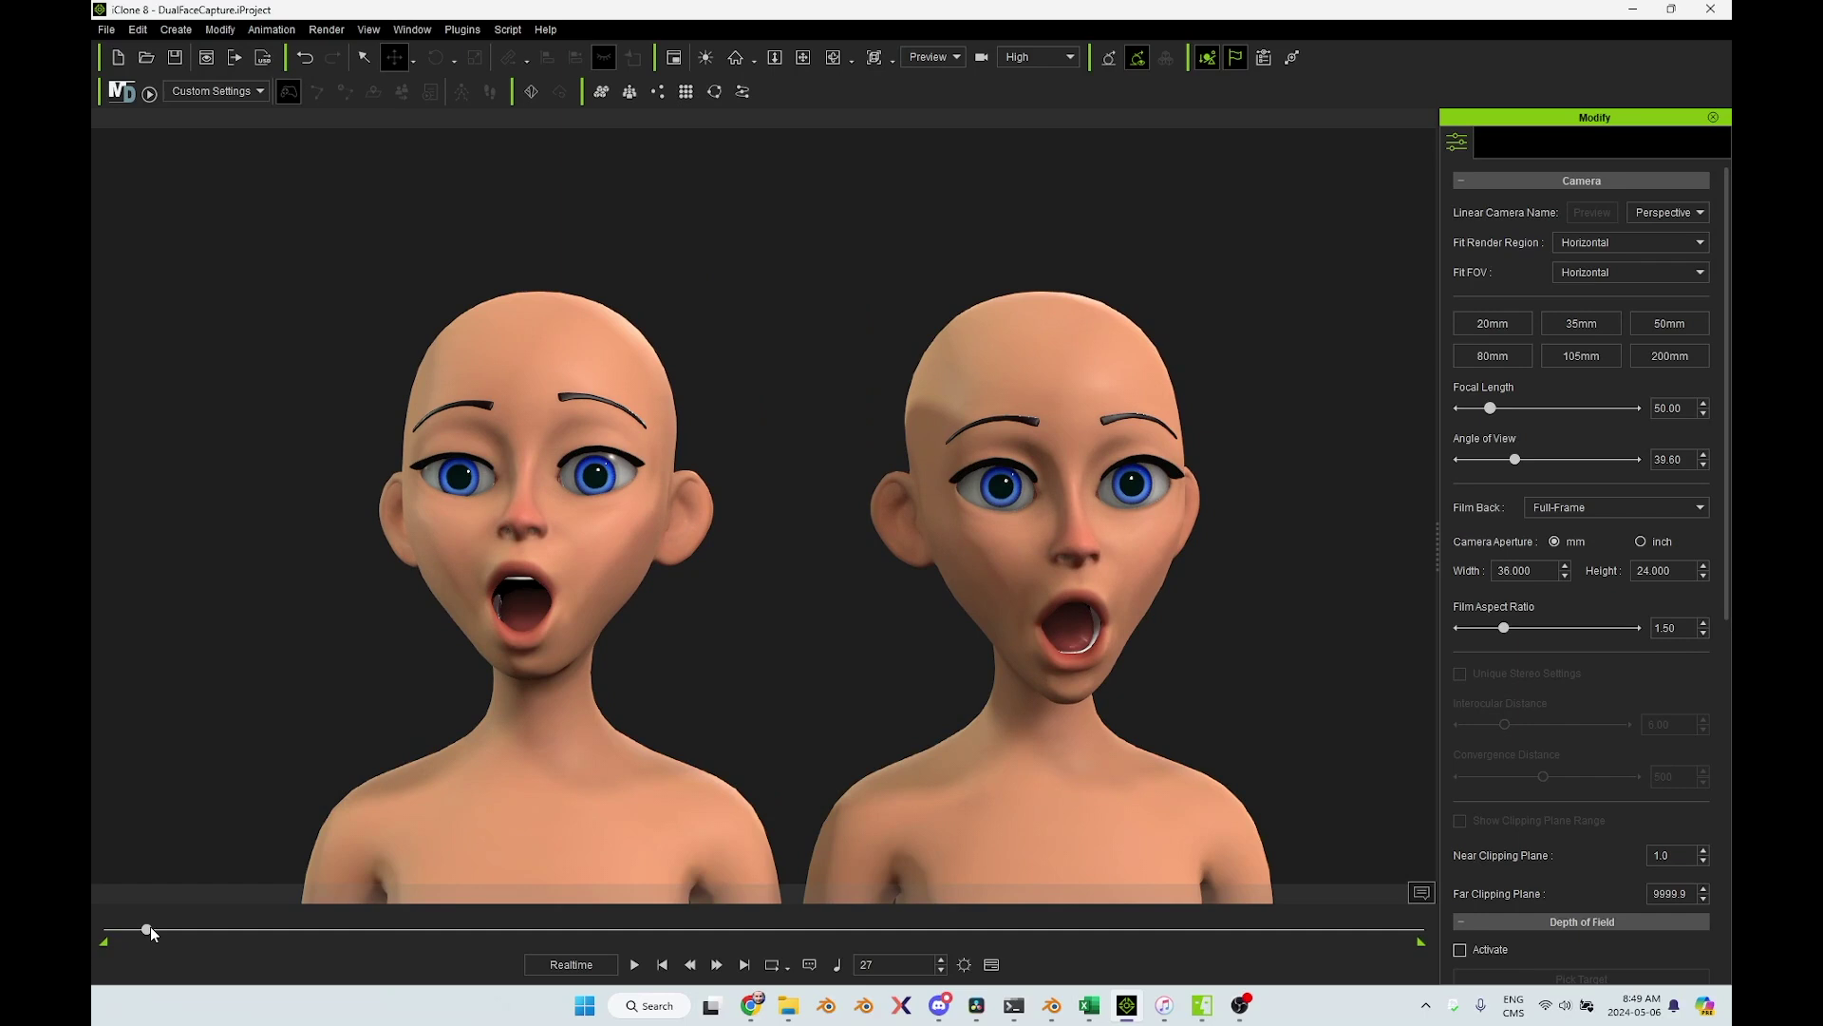
Scrub the timeline to around frames 37 and 89, then show the capture Strength settings
{"action": "left_click_drag", "start_coordinate": [150, 926], "coordinate": [220, 929]}
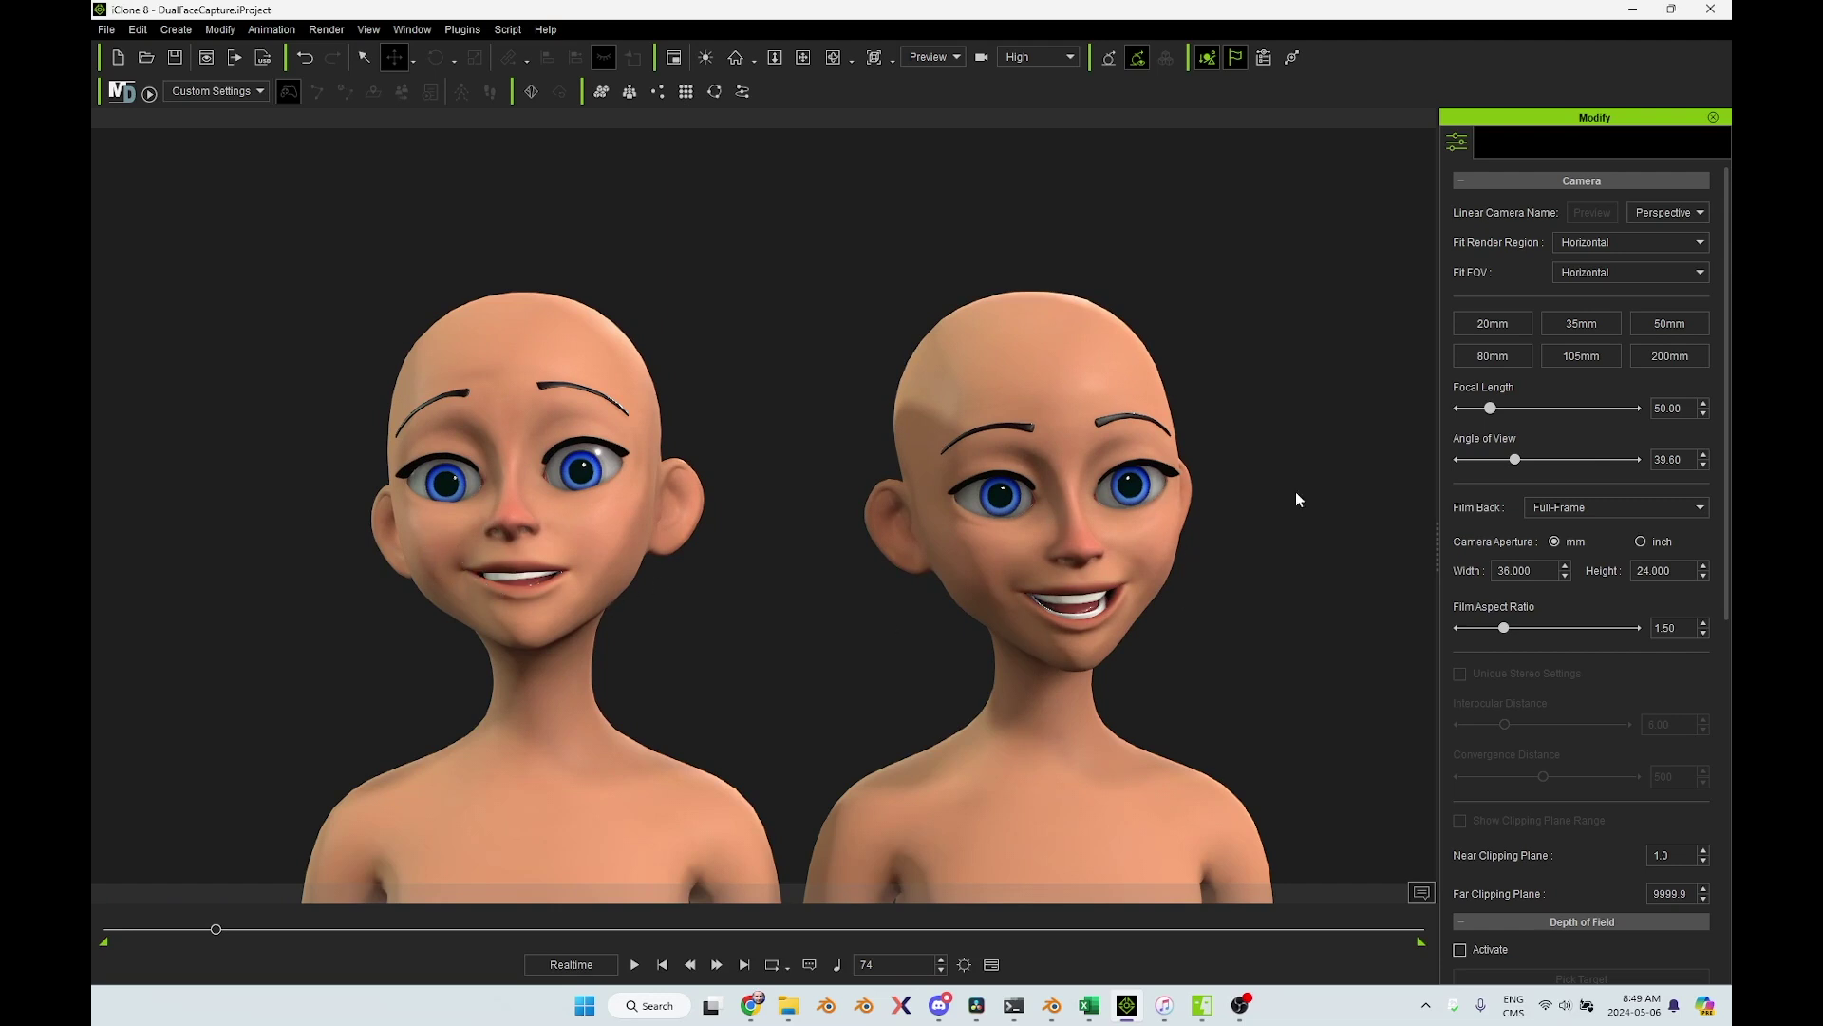
{"action": "left_click_drag", "start_coordinate": [215, 929], "coordinate": [514, 931]}
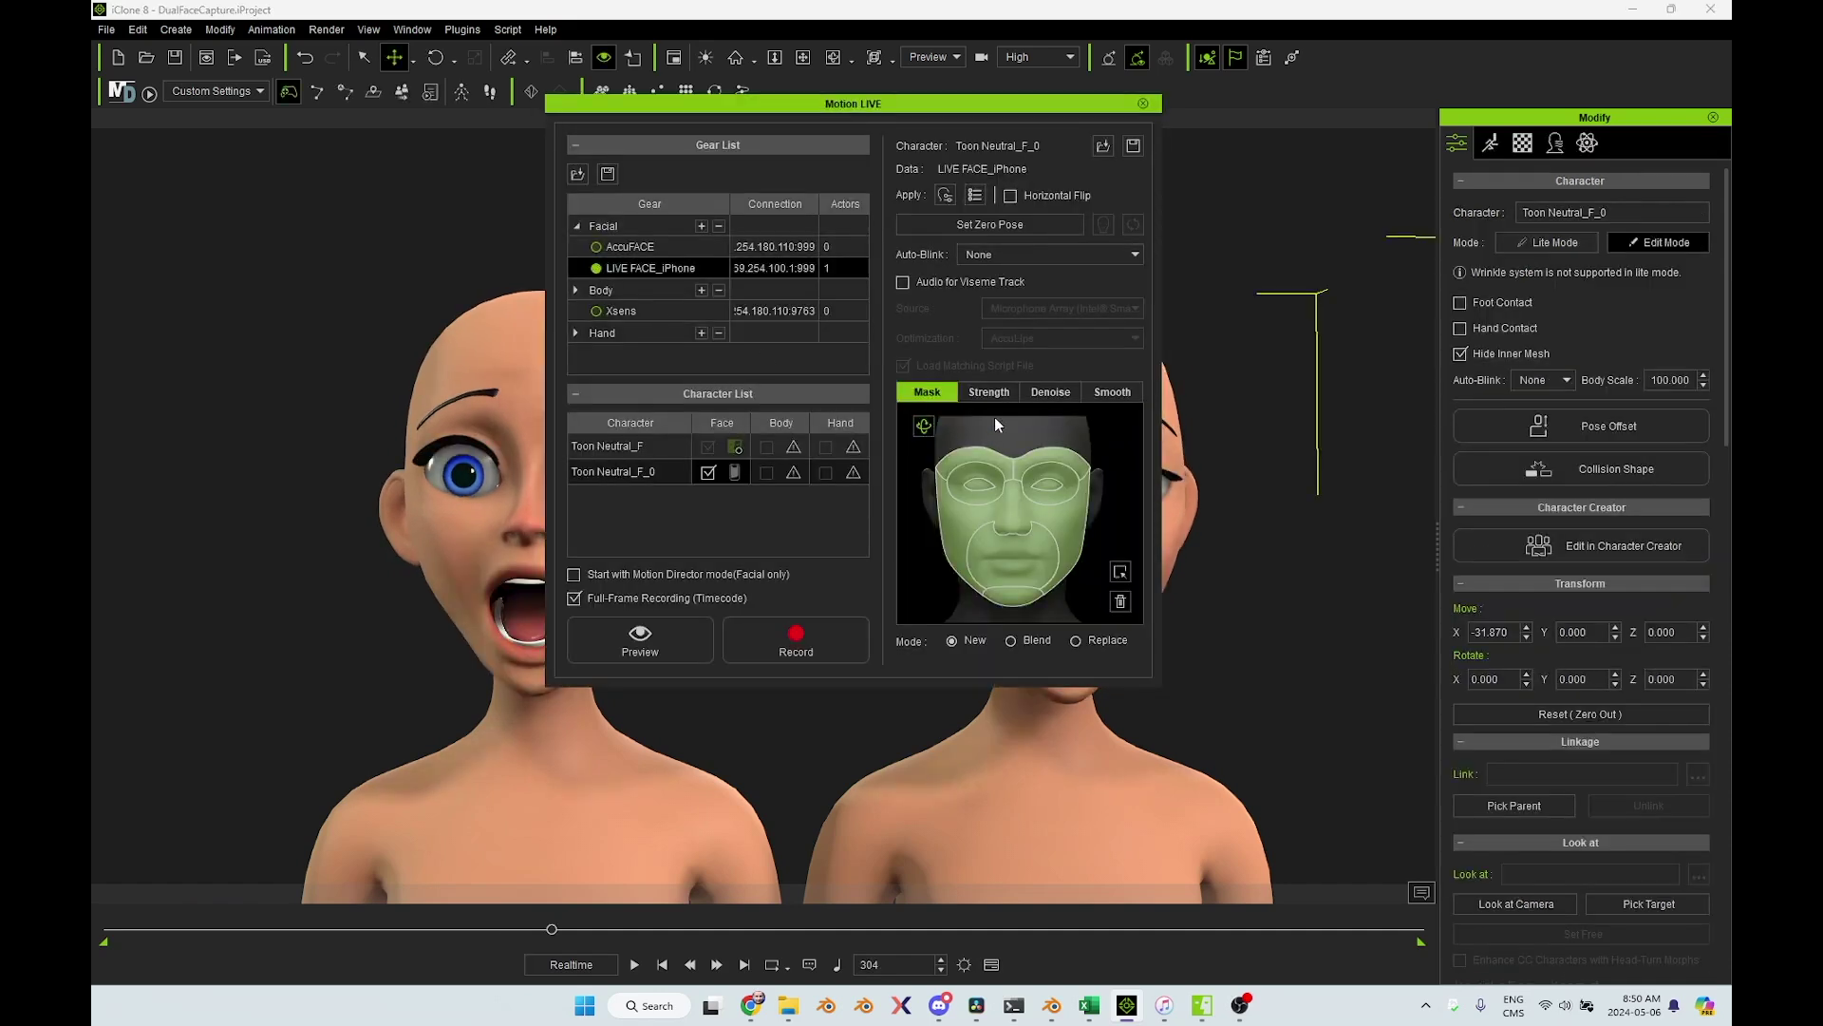
{"action": "left_click", "coordinate": [987, 392]}
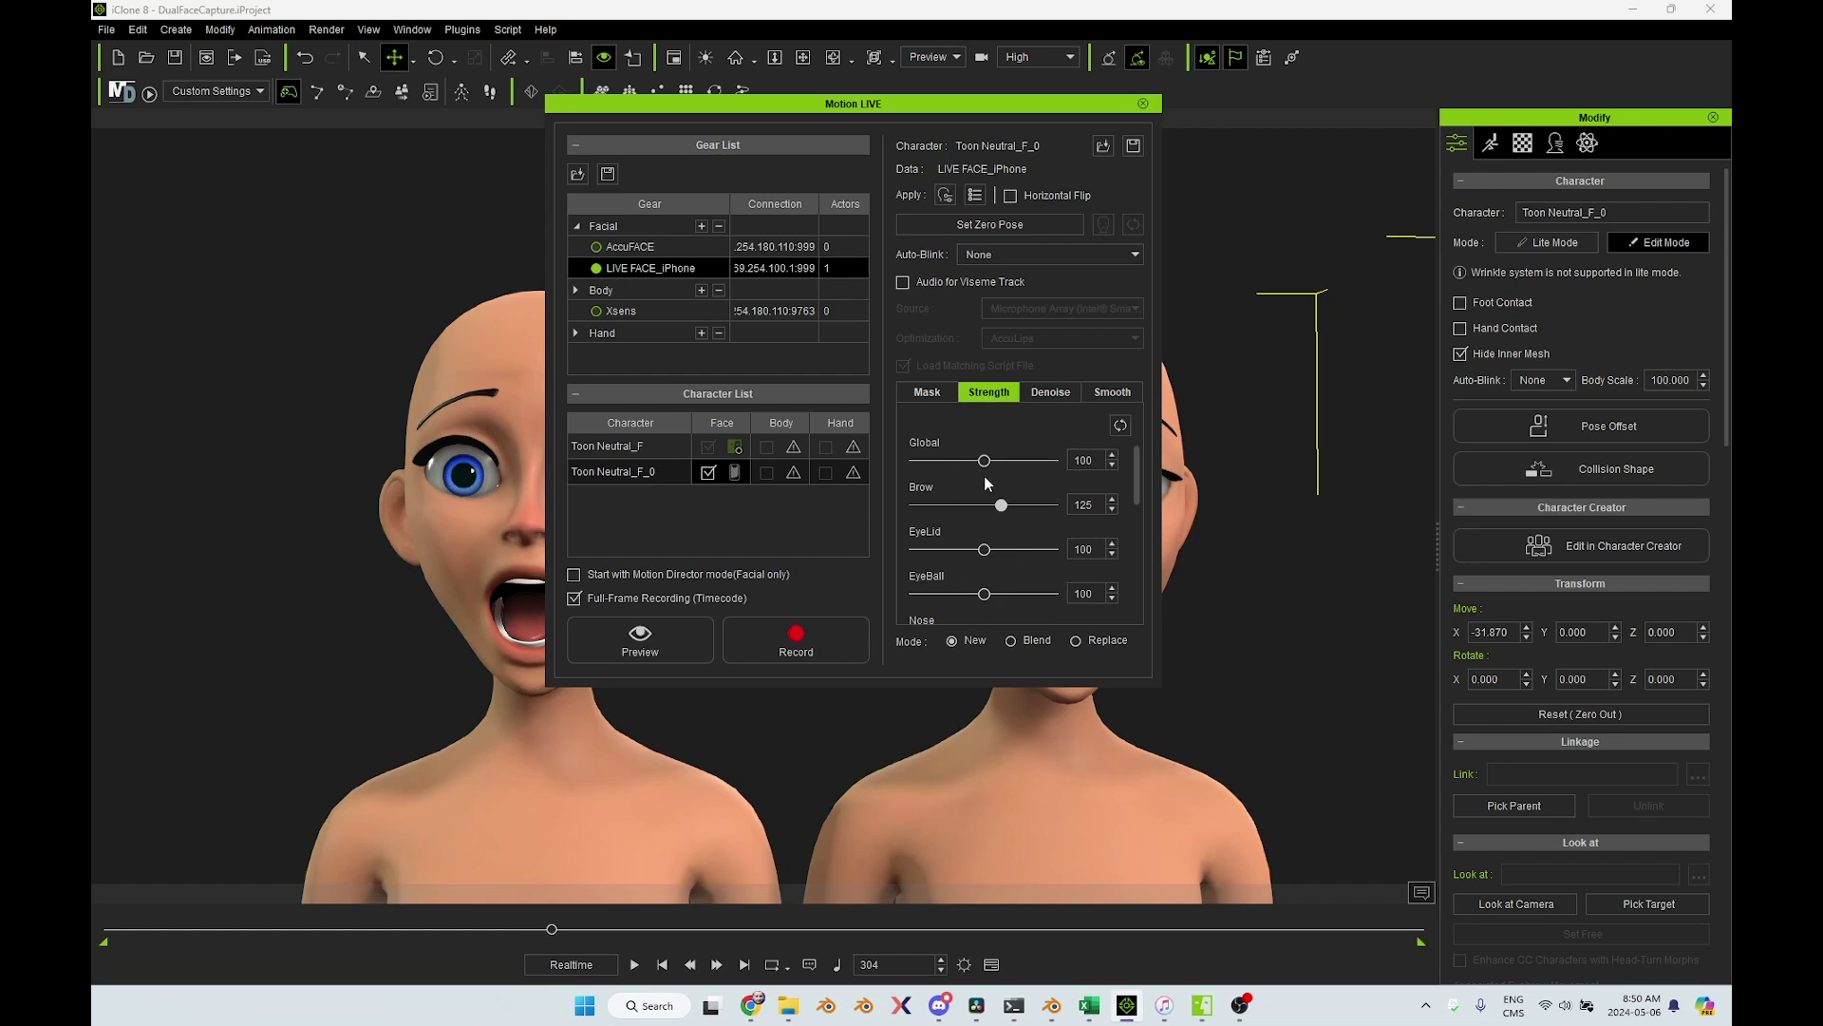
Raise brow strength to 143 and keep denoise and smoothing active on the iPhone capture
{"action": "left_click", "coordinate": [1050, 391]}
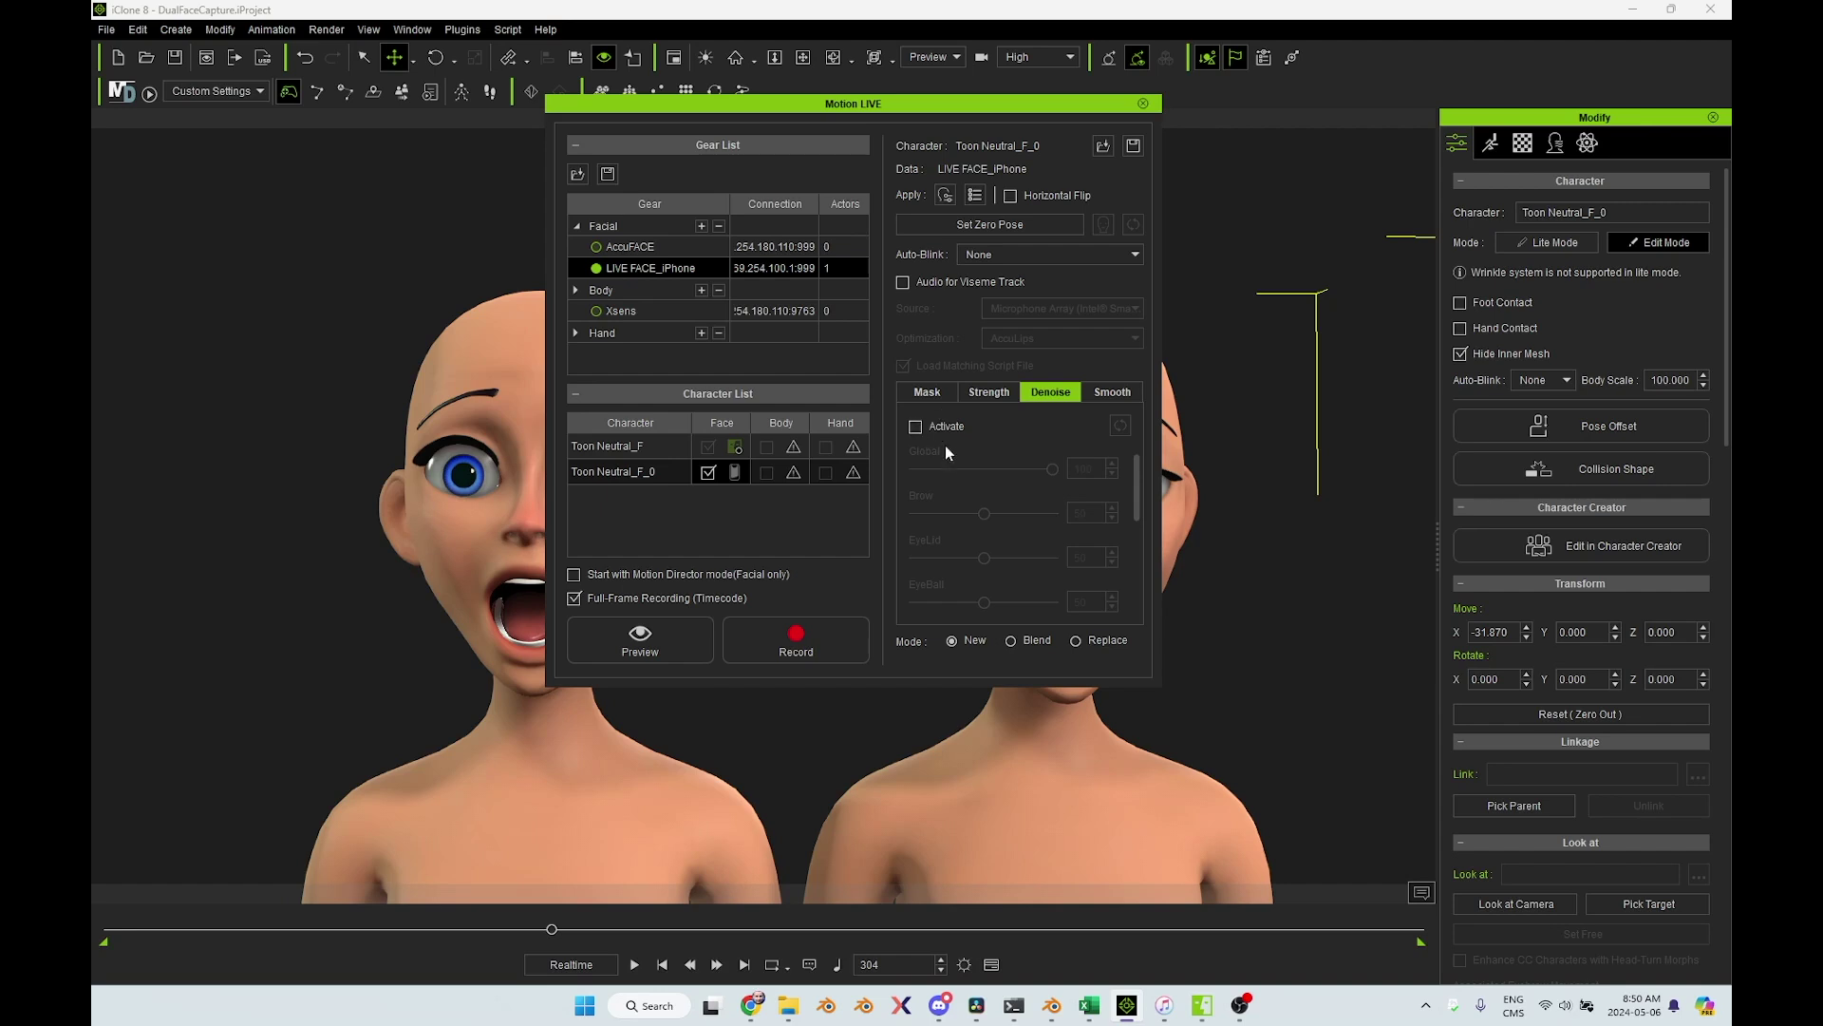
{"action": "left_click", "coordinate": [1102, 391]}
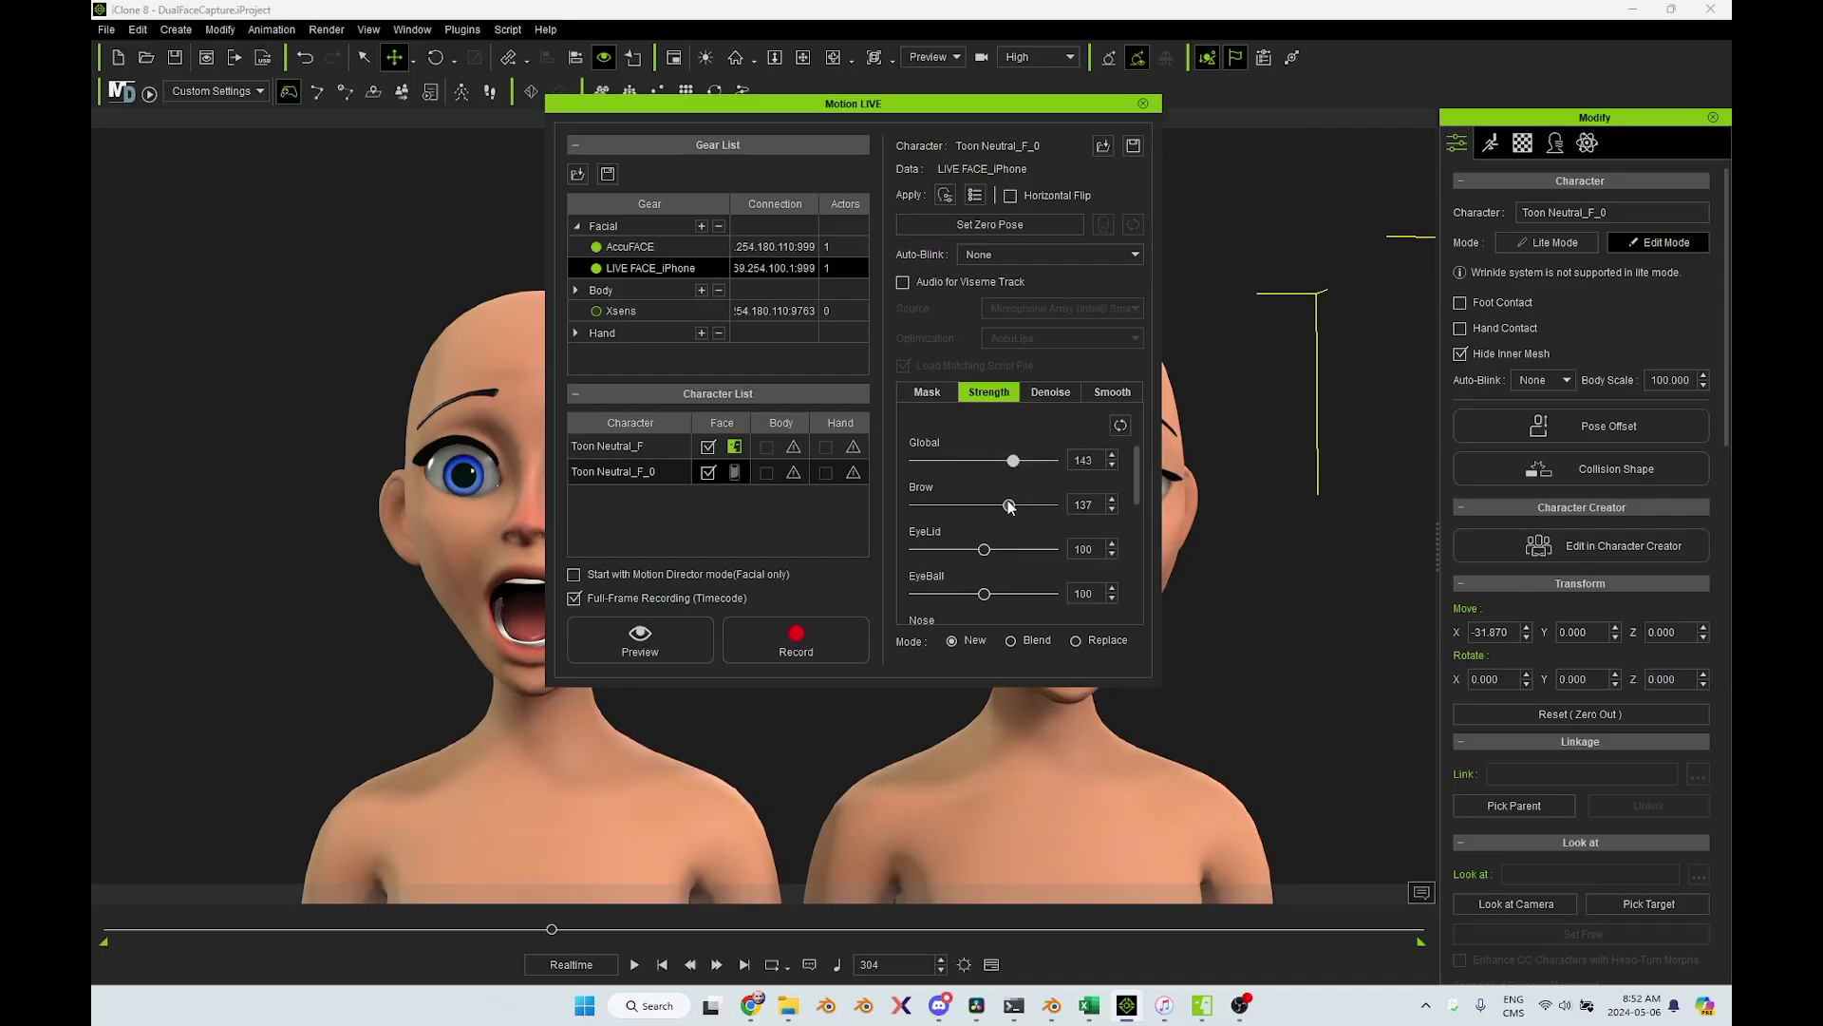
{"action": "left_click_drag", "start_coordinate": [1009, 505], "coordinate": [1014, 506]}
{"action": "left_click", "coordinate": [1050, 391]}
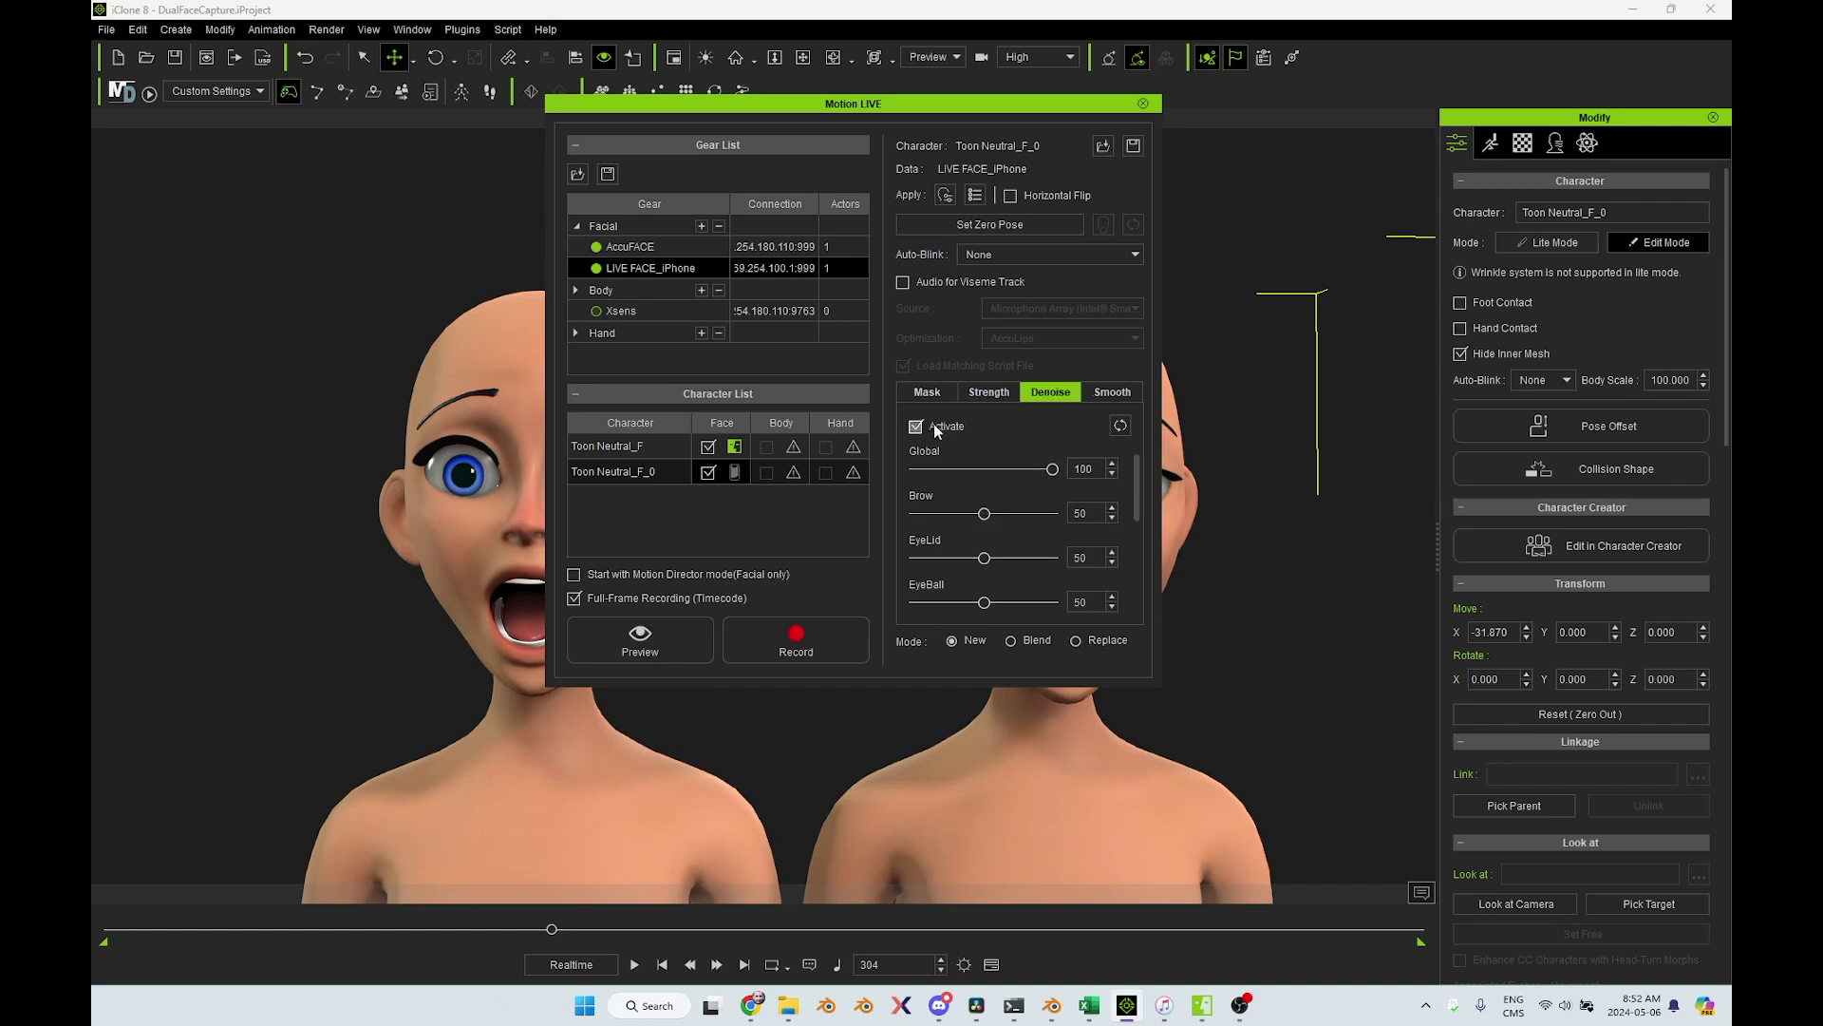
{"action": "left_click", "coordinate": [916, 427]}
{"action": "left_click", "coordinate": [917, 427]}
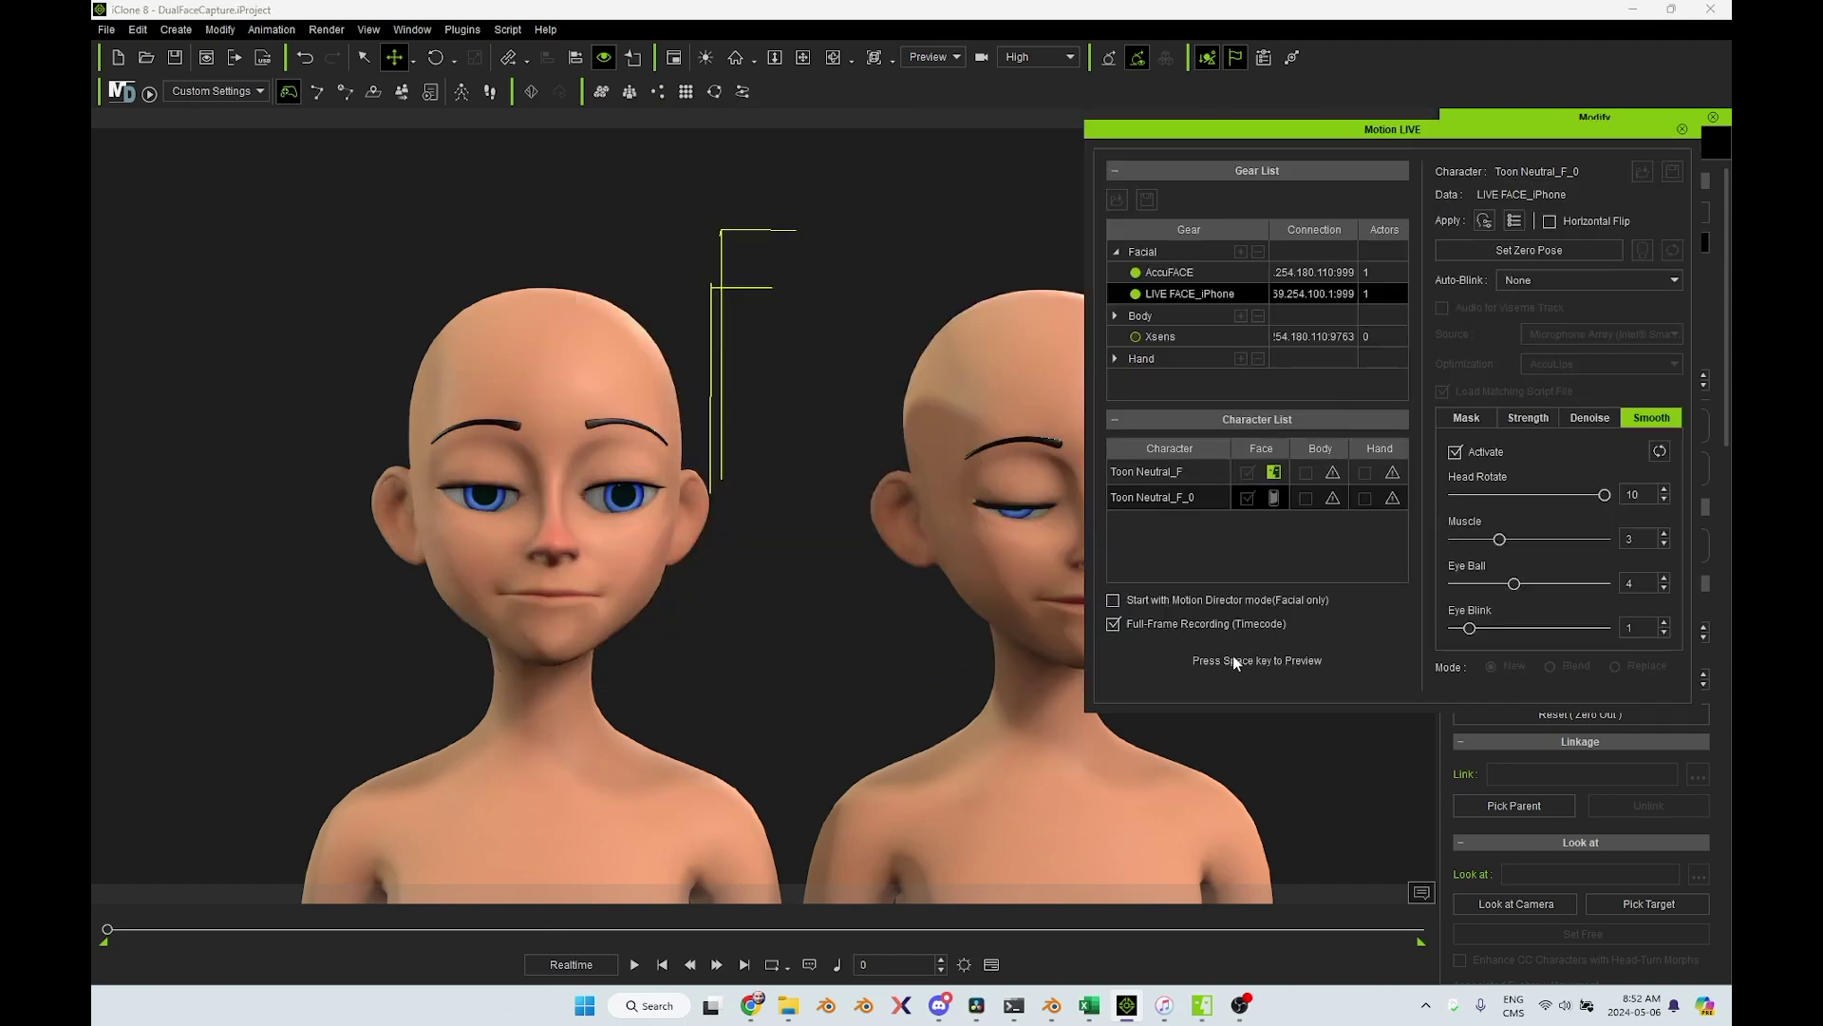
Preview the live capture, turning smoothing off and back on to compare the faces
{"action": "key", "text": "space"}
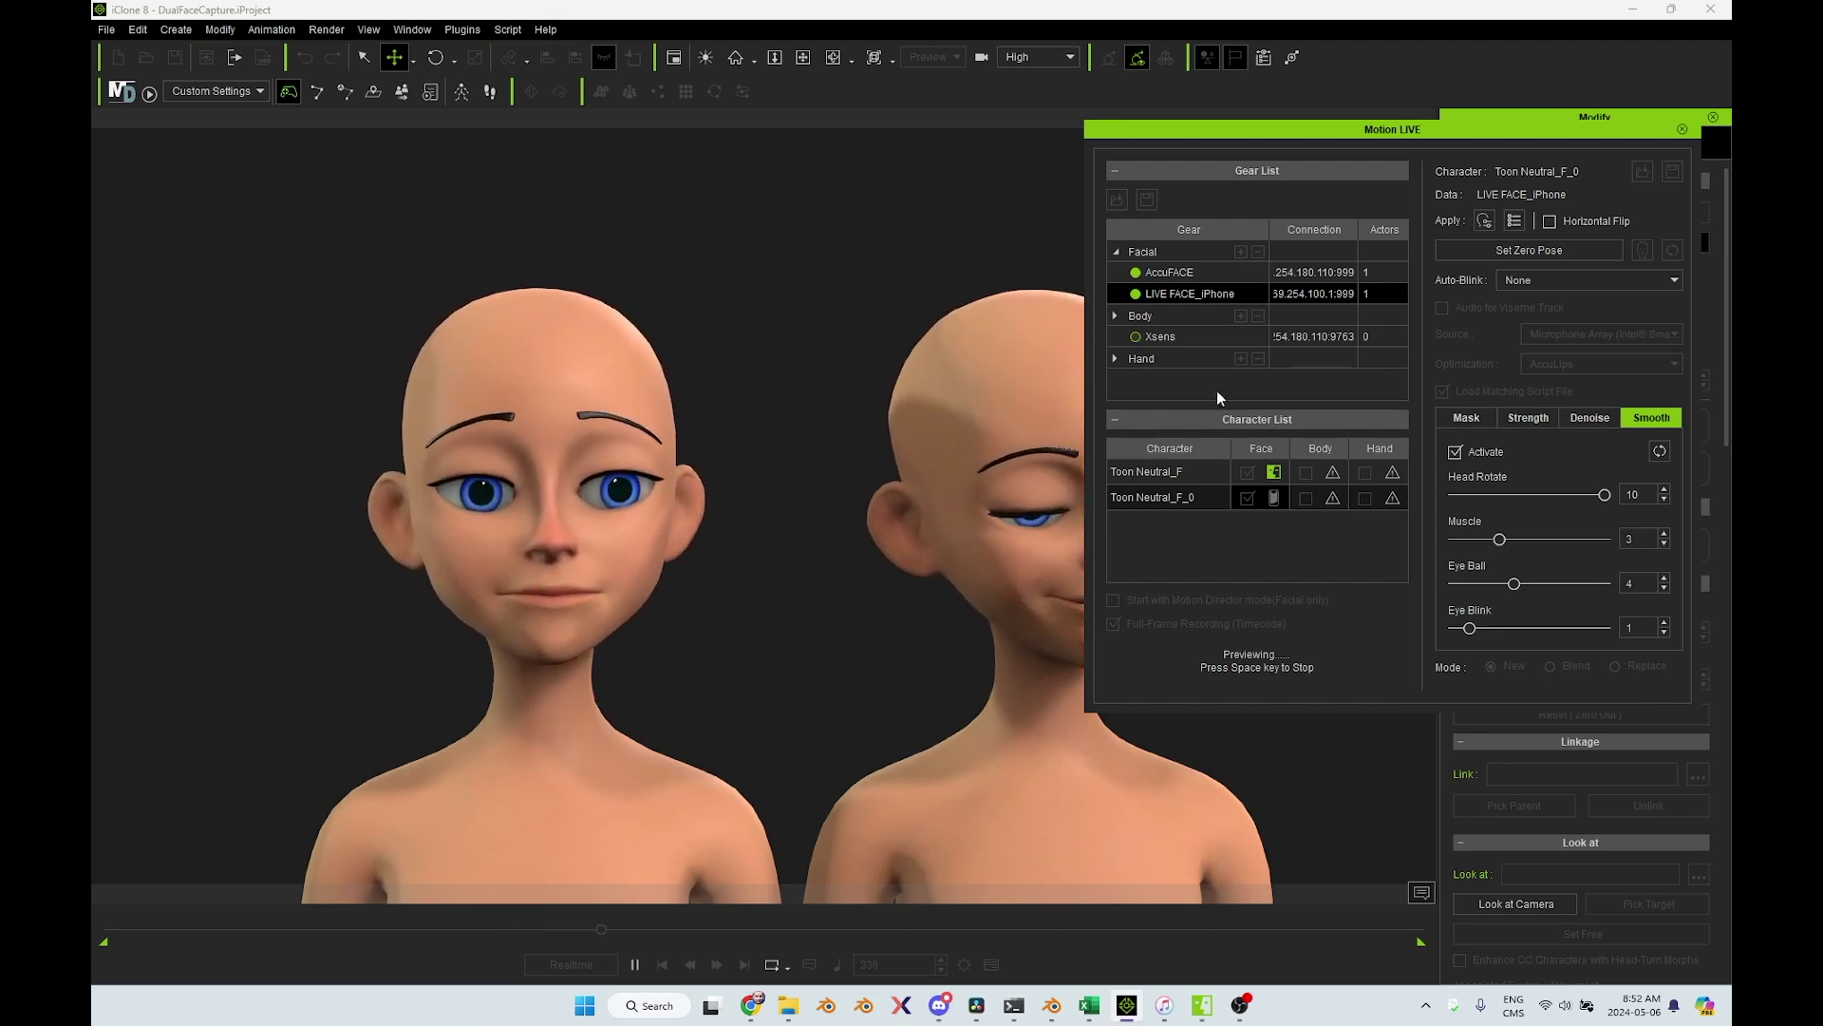
{"action": "left_click", "coordinate": [1542, 418]}
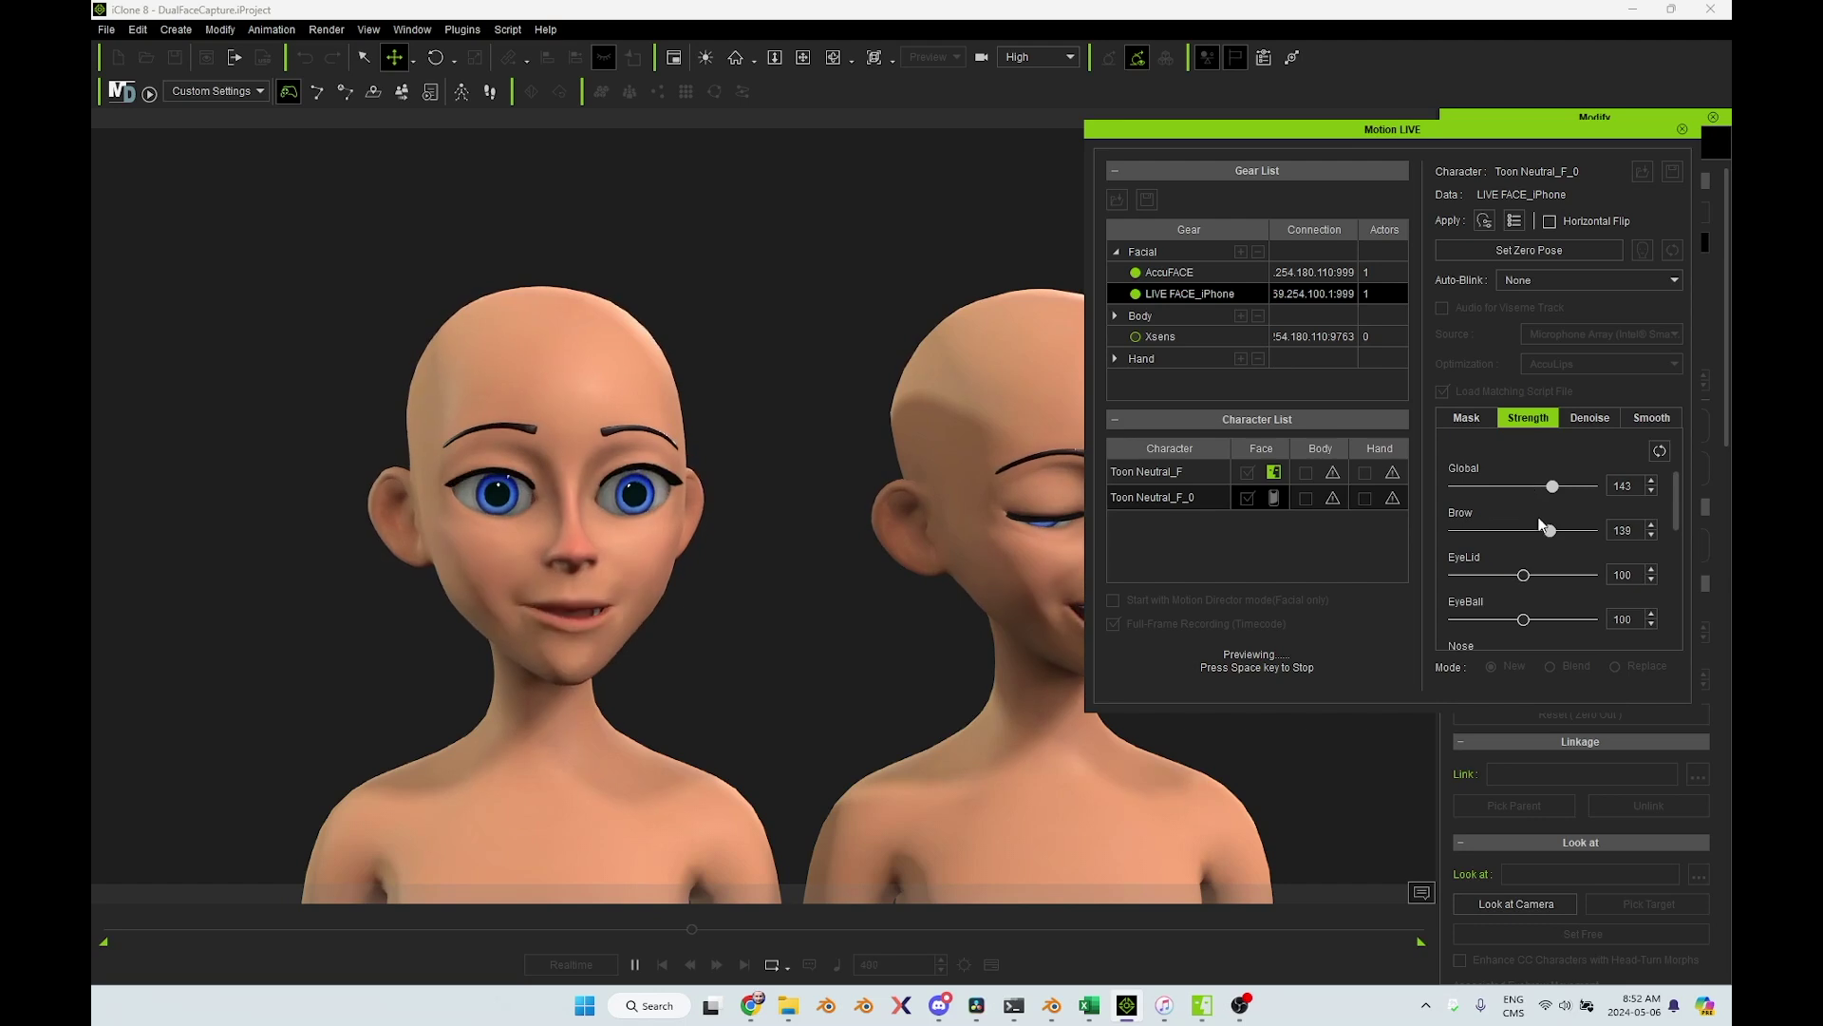
{"action": "left_click", "coordinate": [1643, 418]}
{"action": "left_click", "coordinate": [1455, 451]}
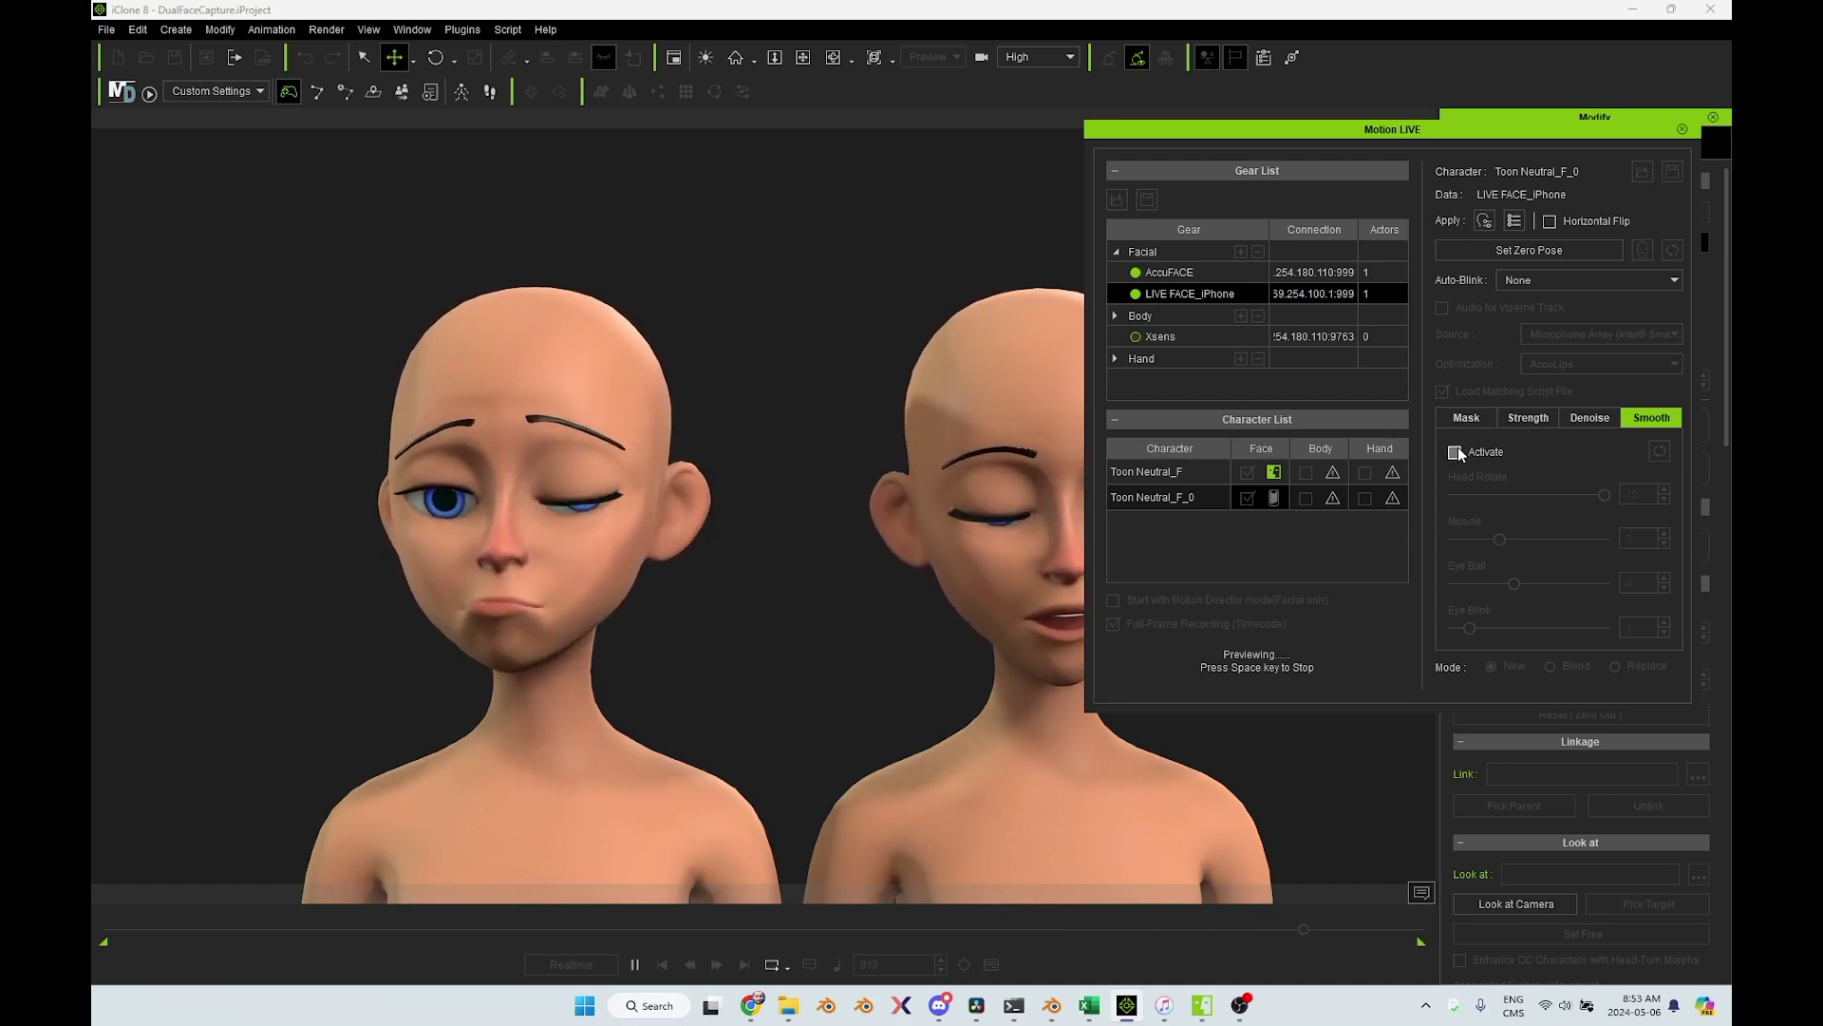
{"action": "left_click", "coordinate": [1457, 450]}
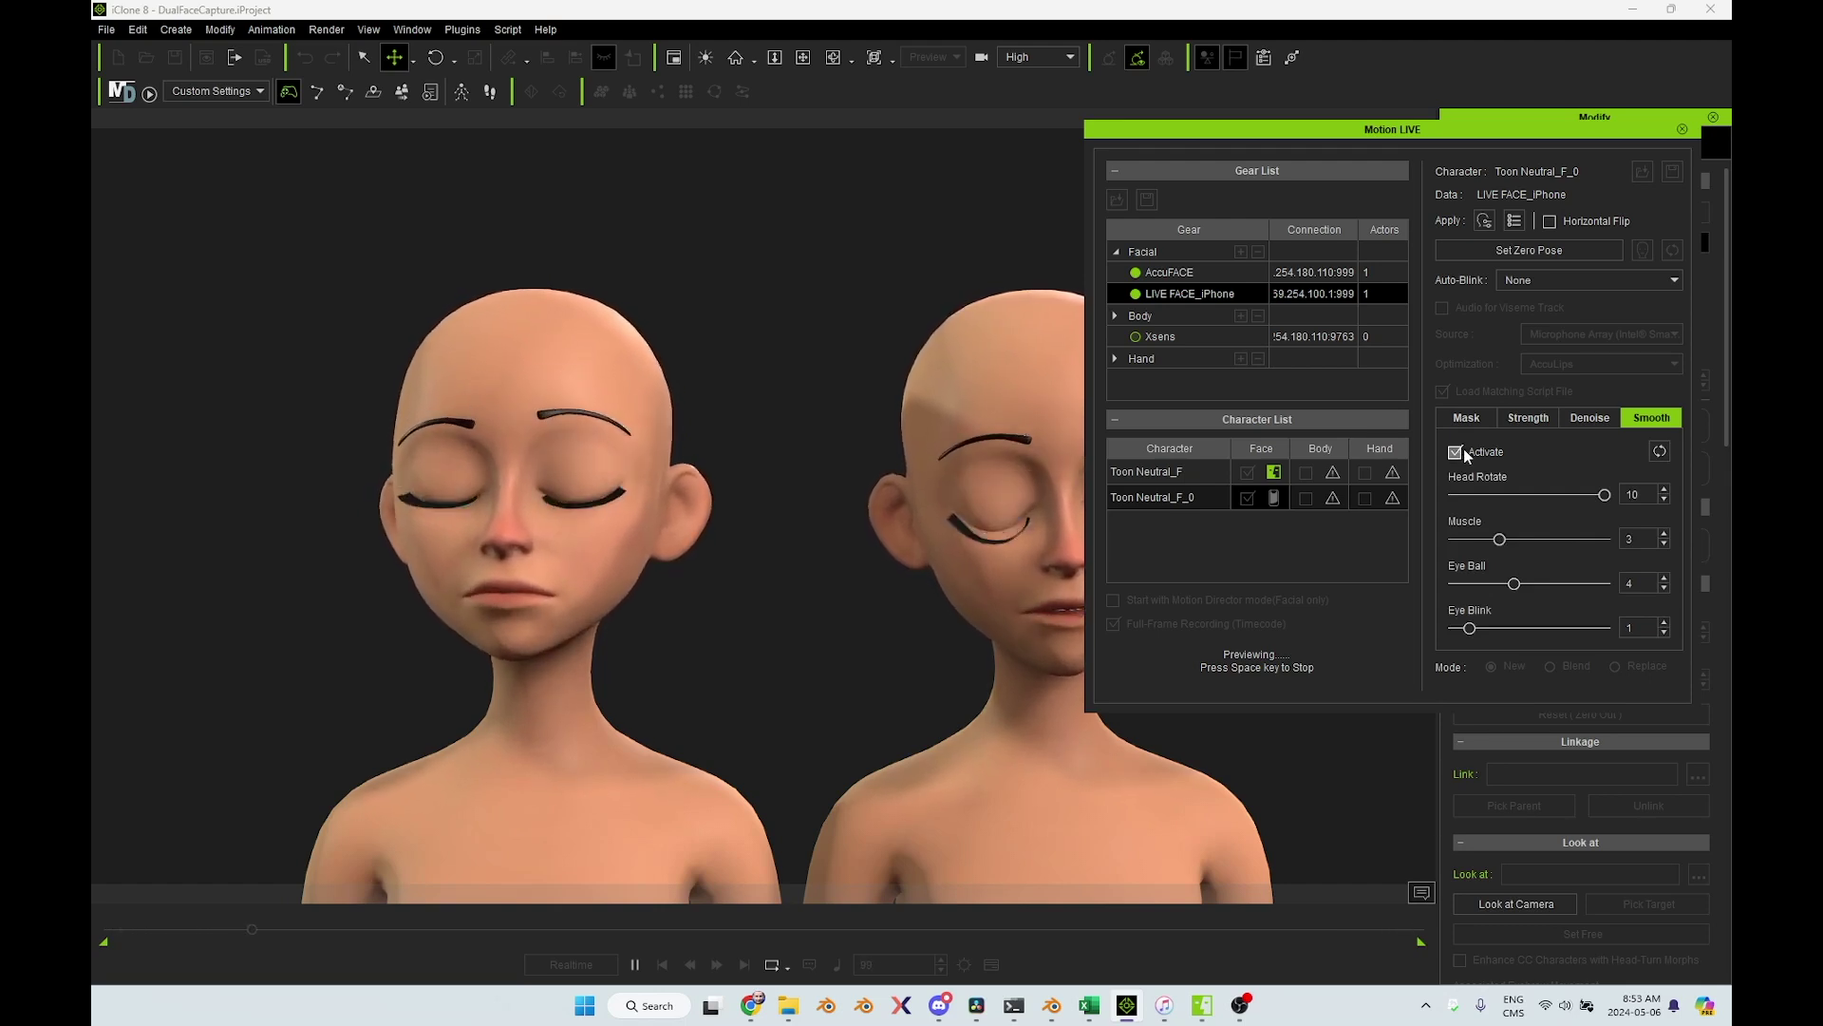
{"action": "left_click", "coordinate": [1588, 418]}
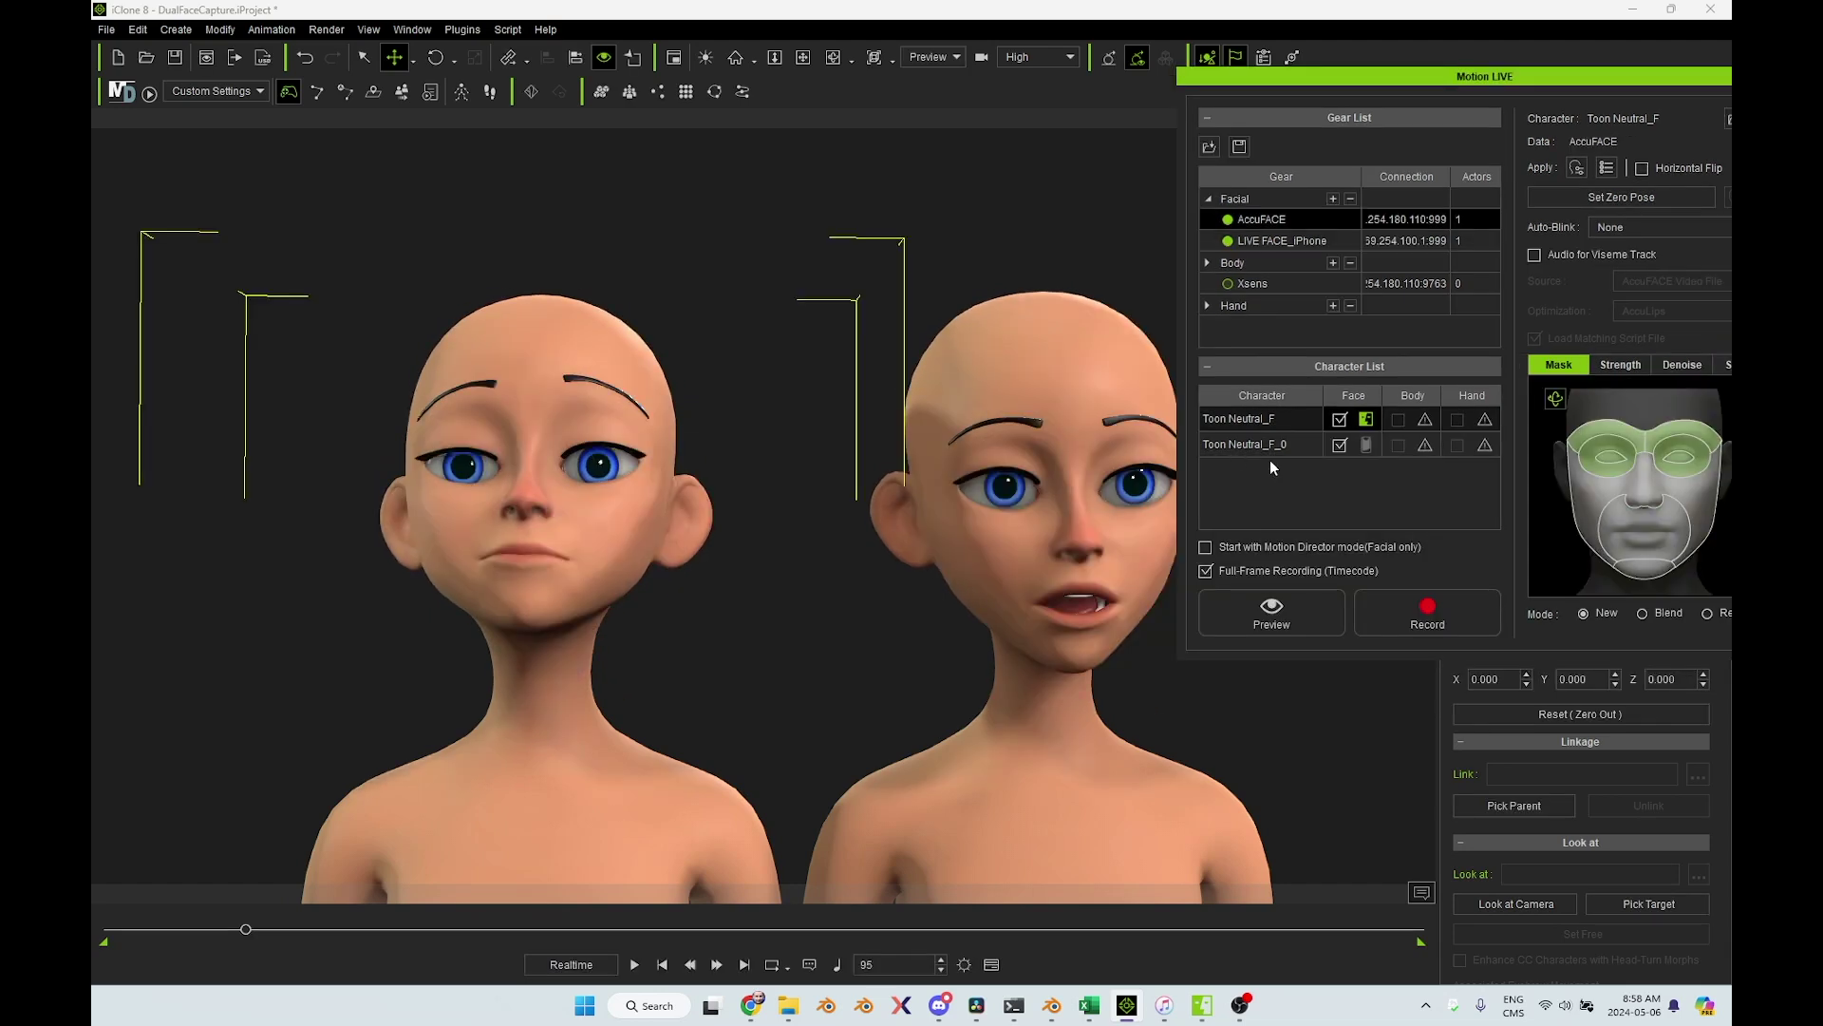
For Toon Neutral_F_0, start a live preview and add the lower face and jaw to the capture mask
{"action": "left_click", "coordinate": [1267, 449]}
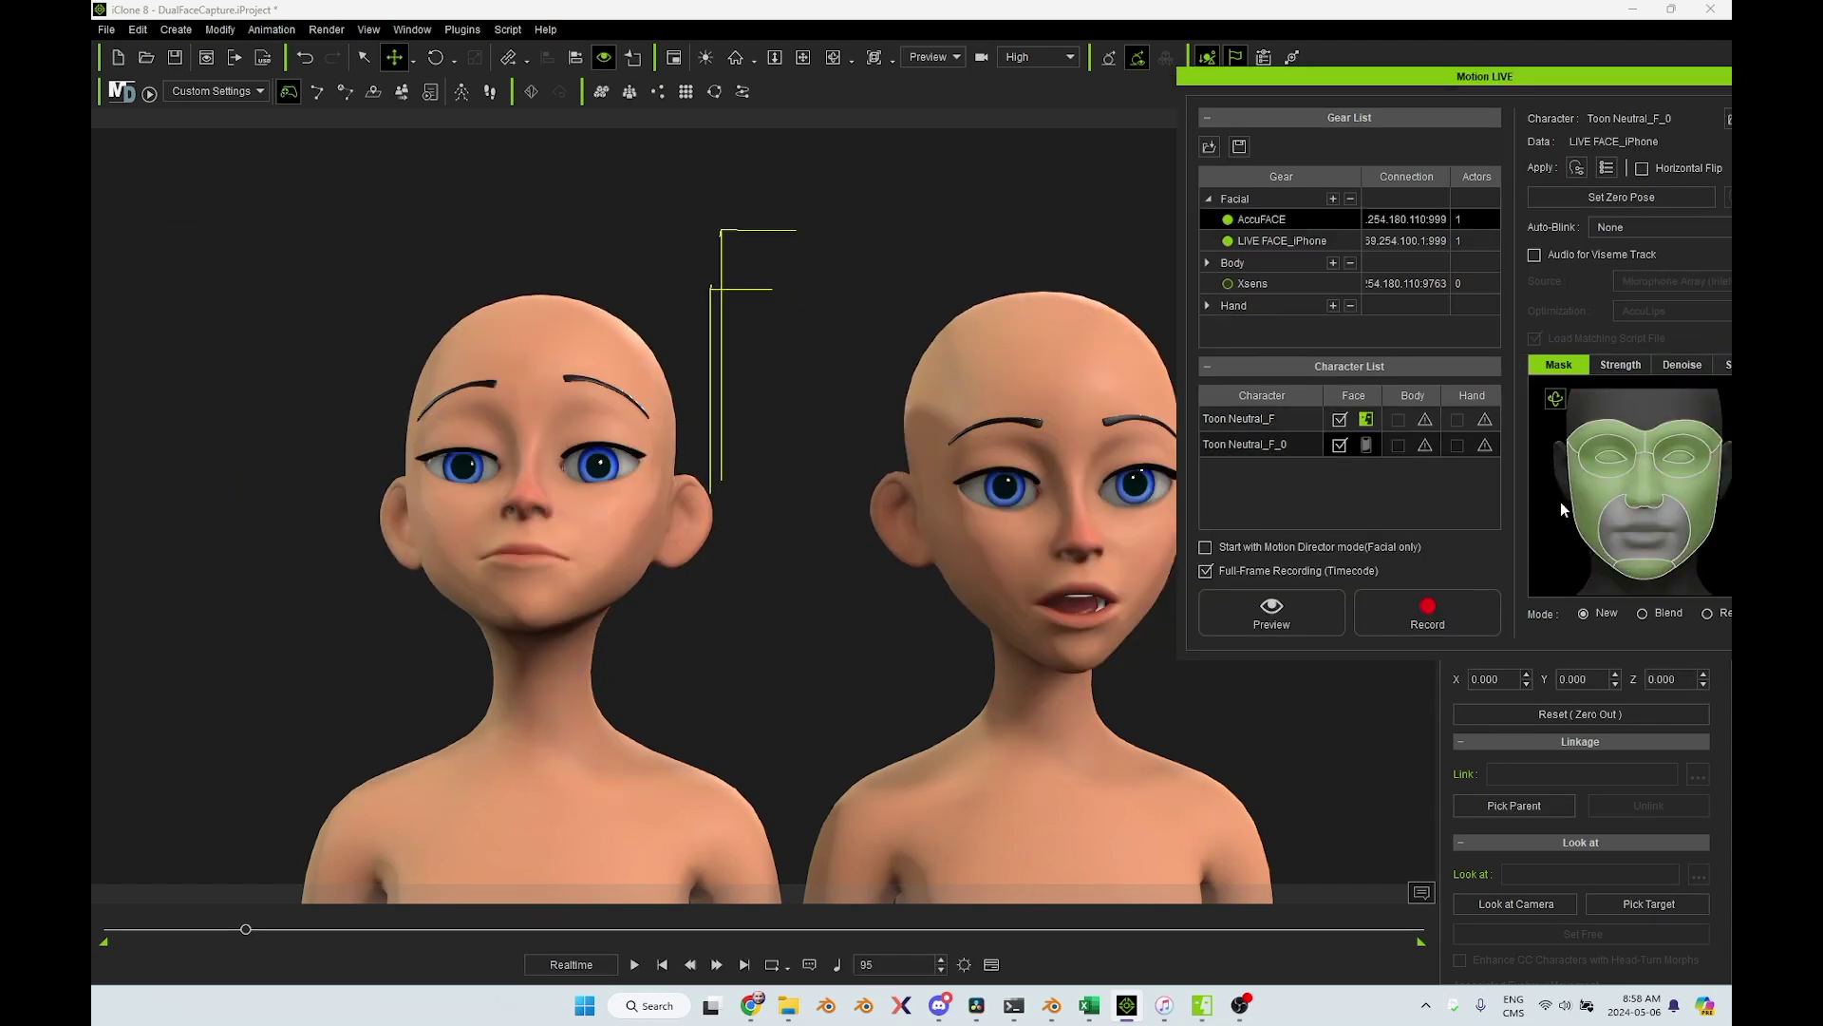
{"action": "left_click", "coordinate": [1695, 546]}
{"action": "left_click", "coordinate": [1570, 521]}
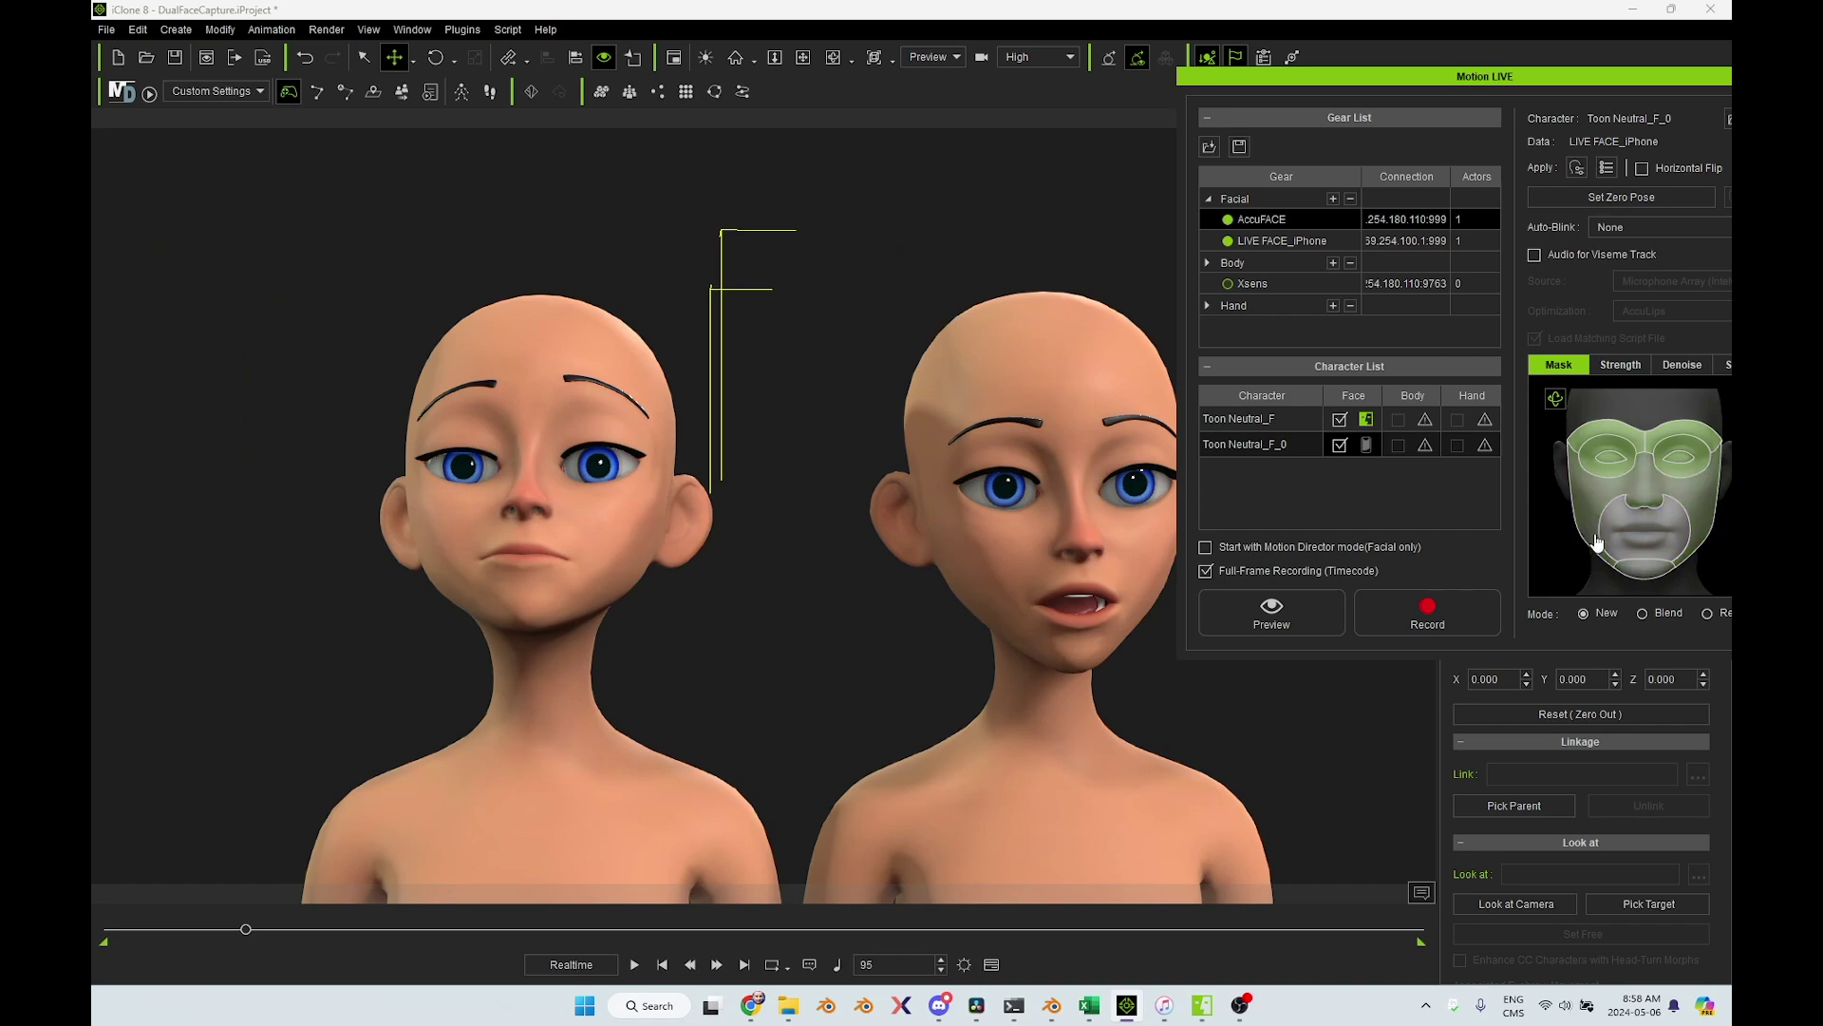
{"action": "left_click", "coordinate": [1234, 615]}
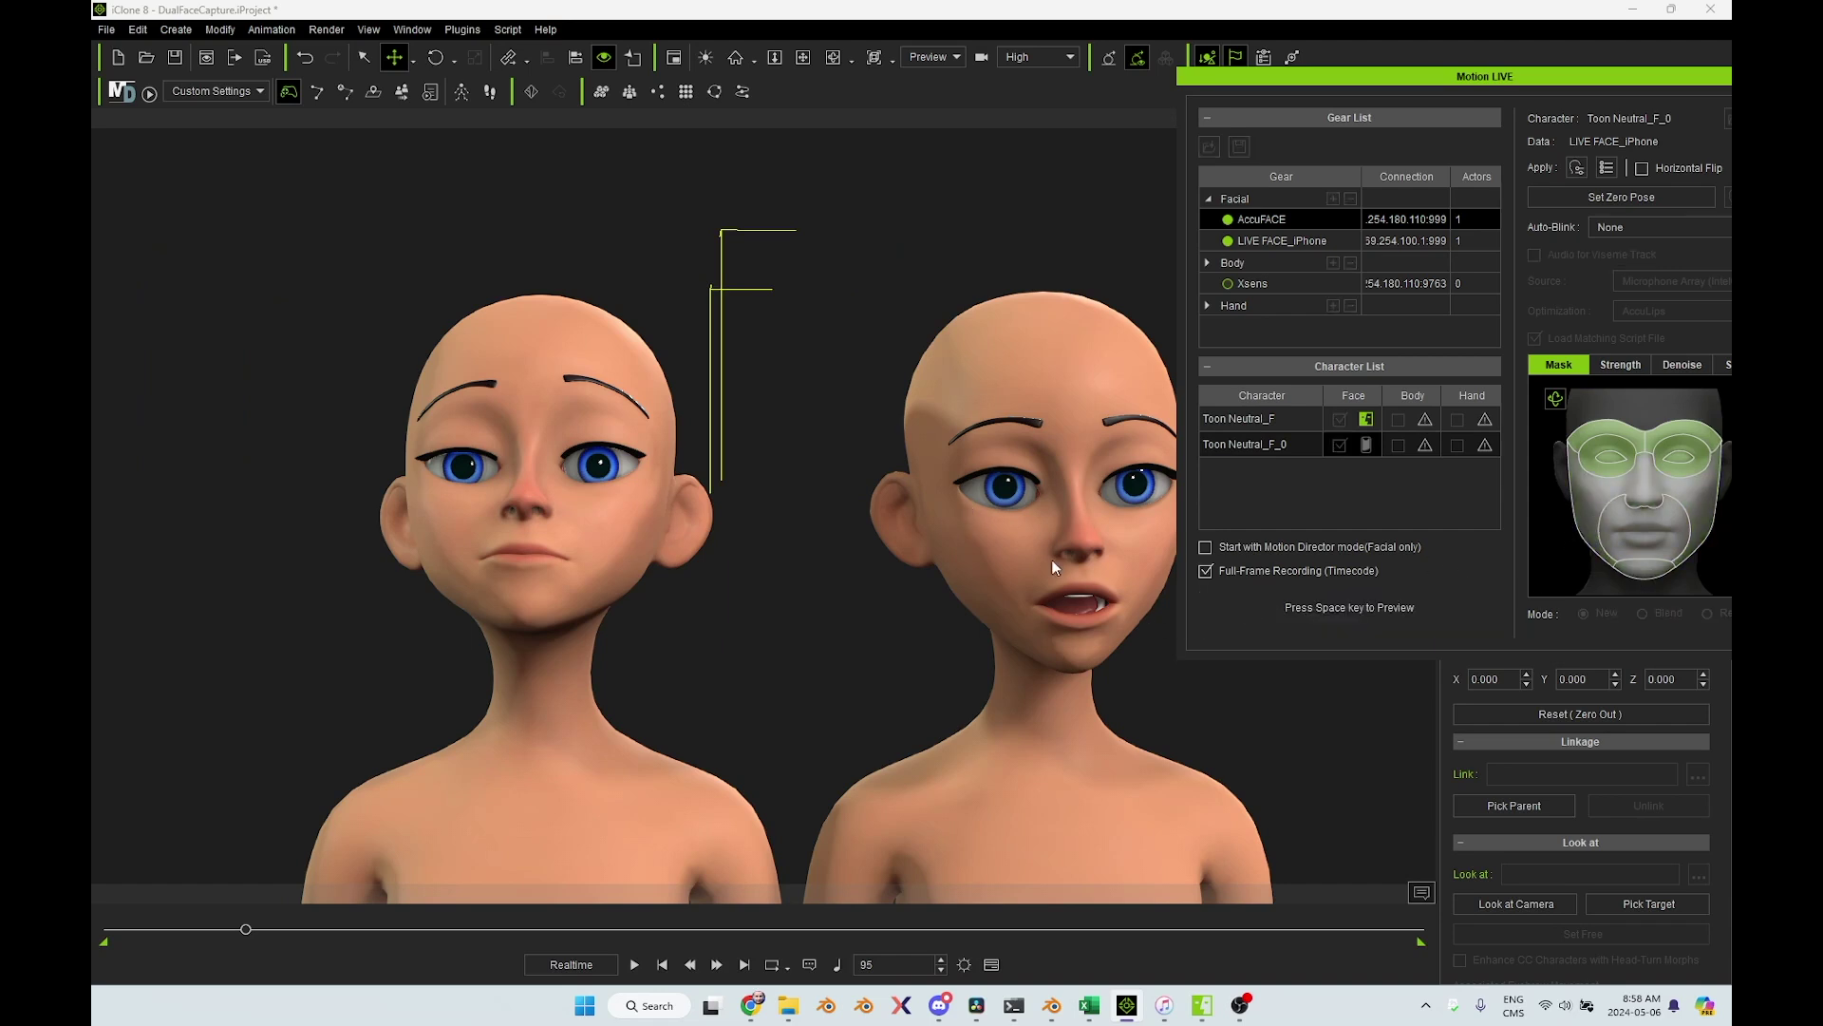
{"action": "key", "text": "space"}
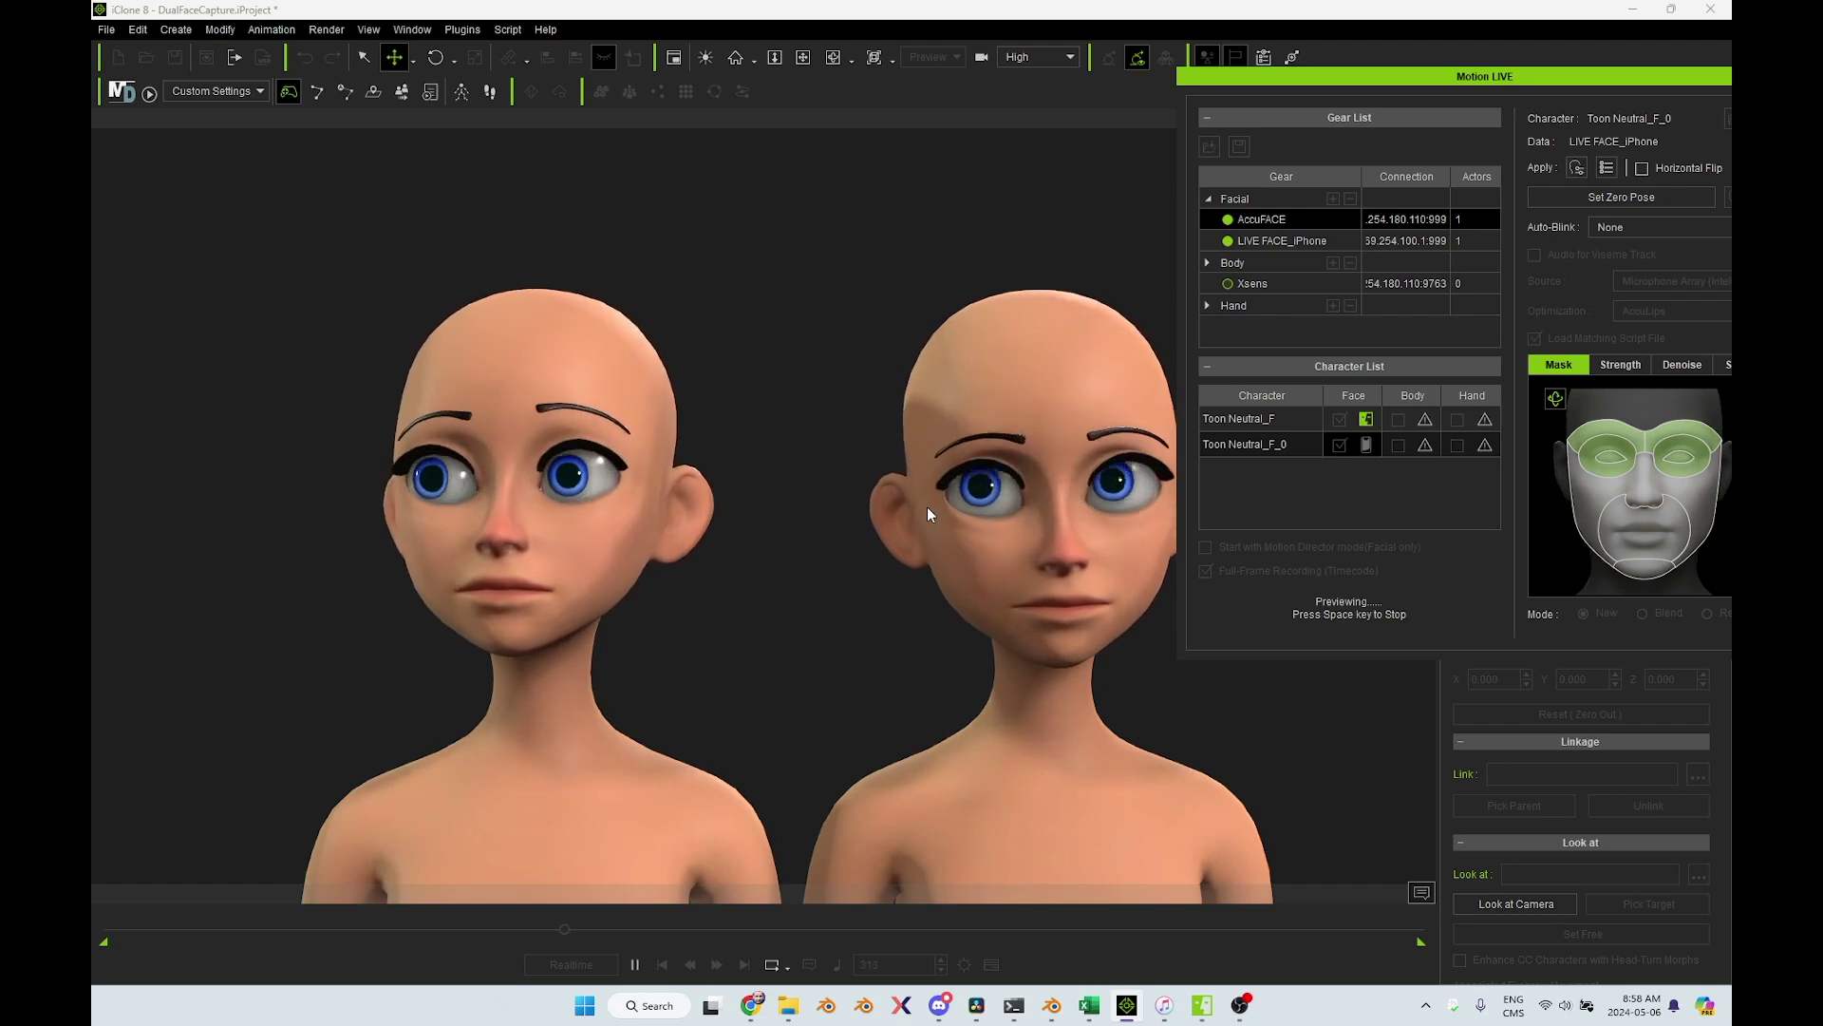
{"action": "left_click", "coordinate": [1615, 513]}
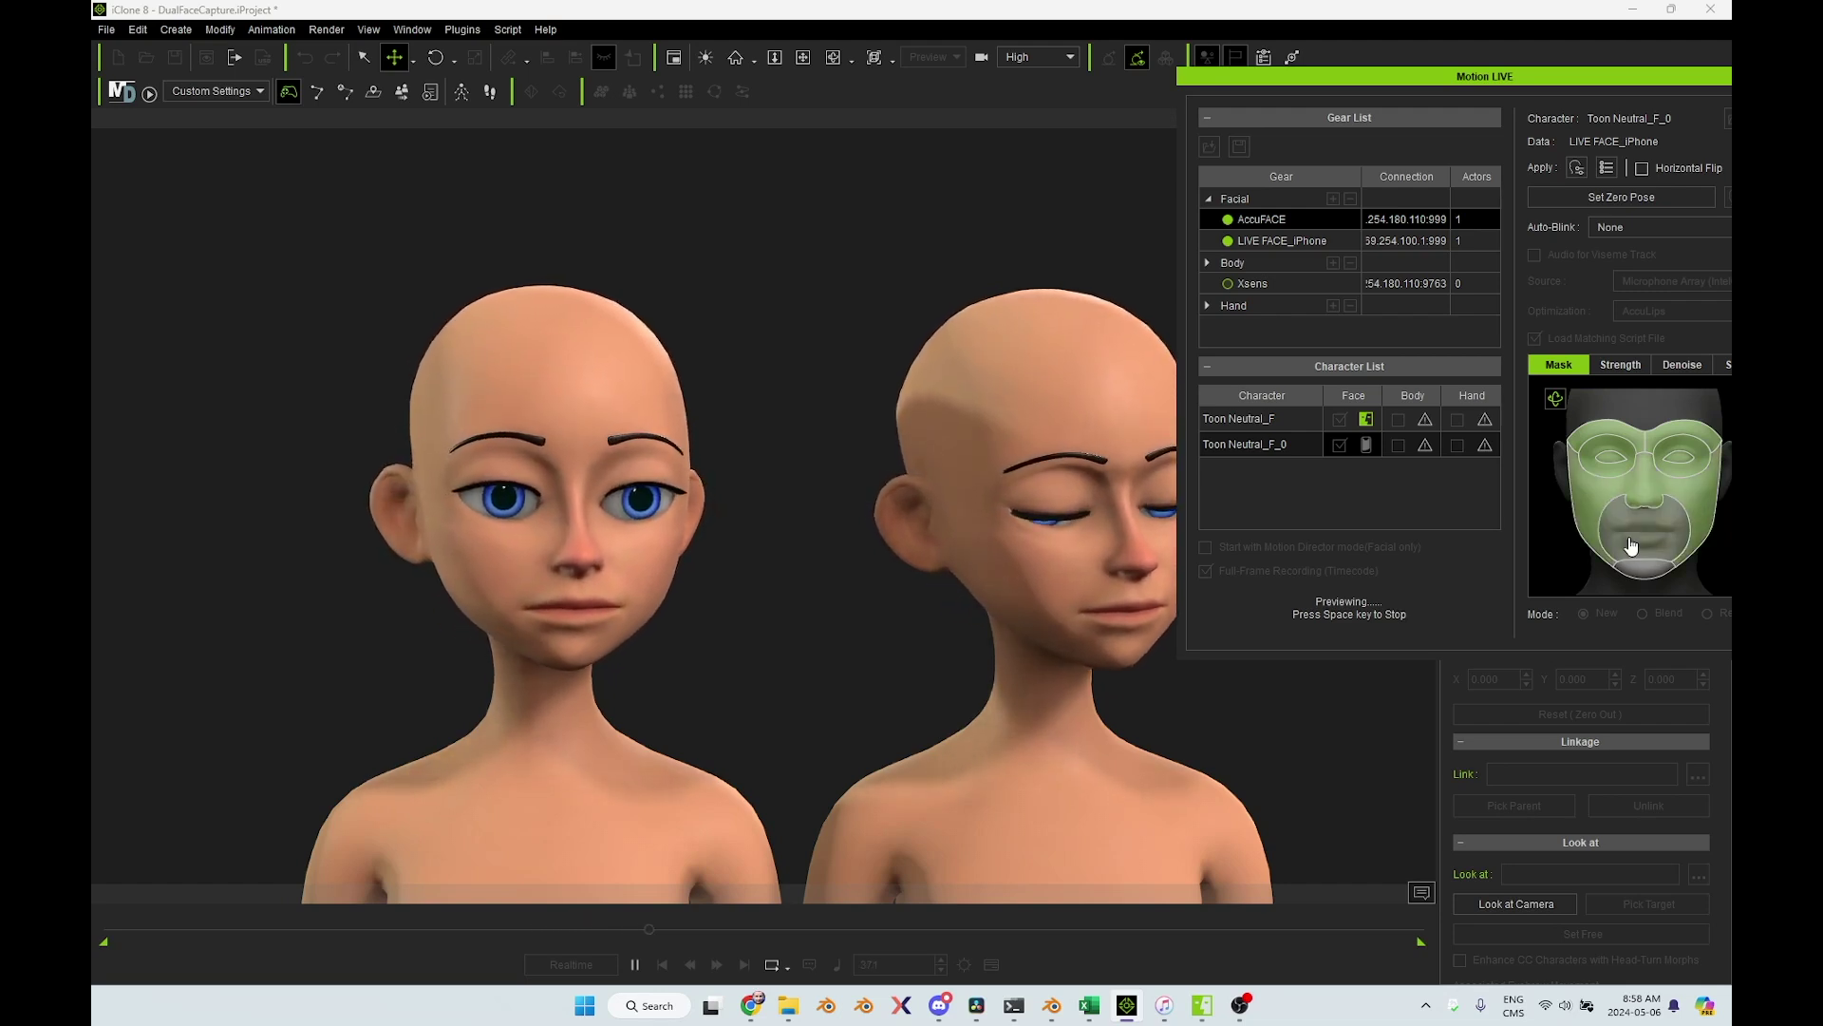
{"action": "left_click", "coordinate": [1642, 575]}
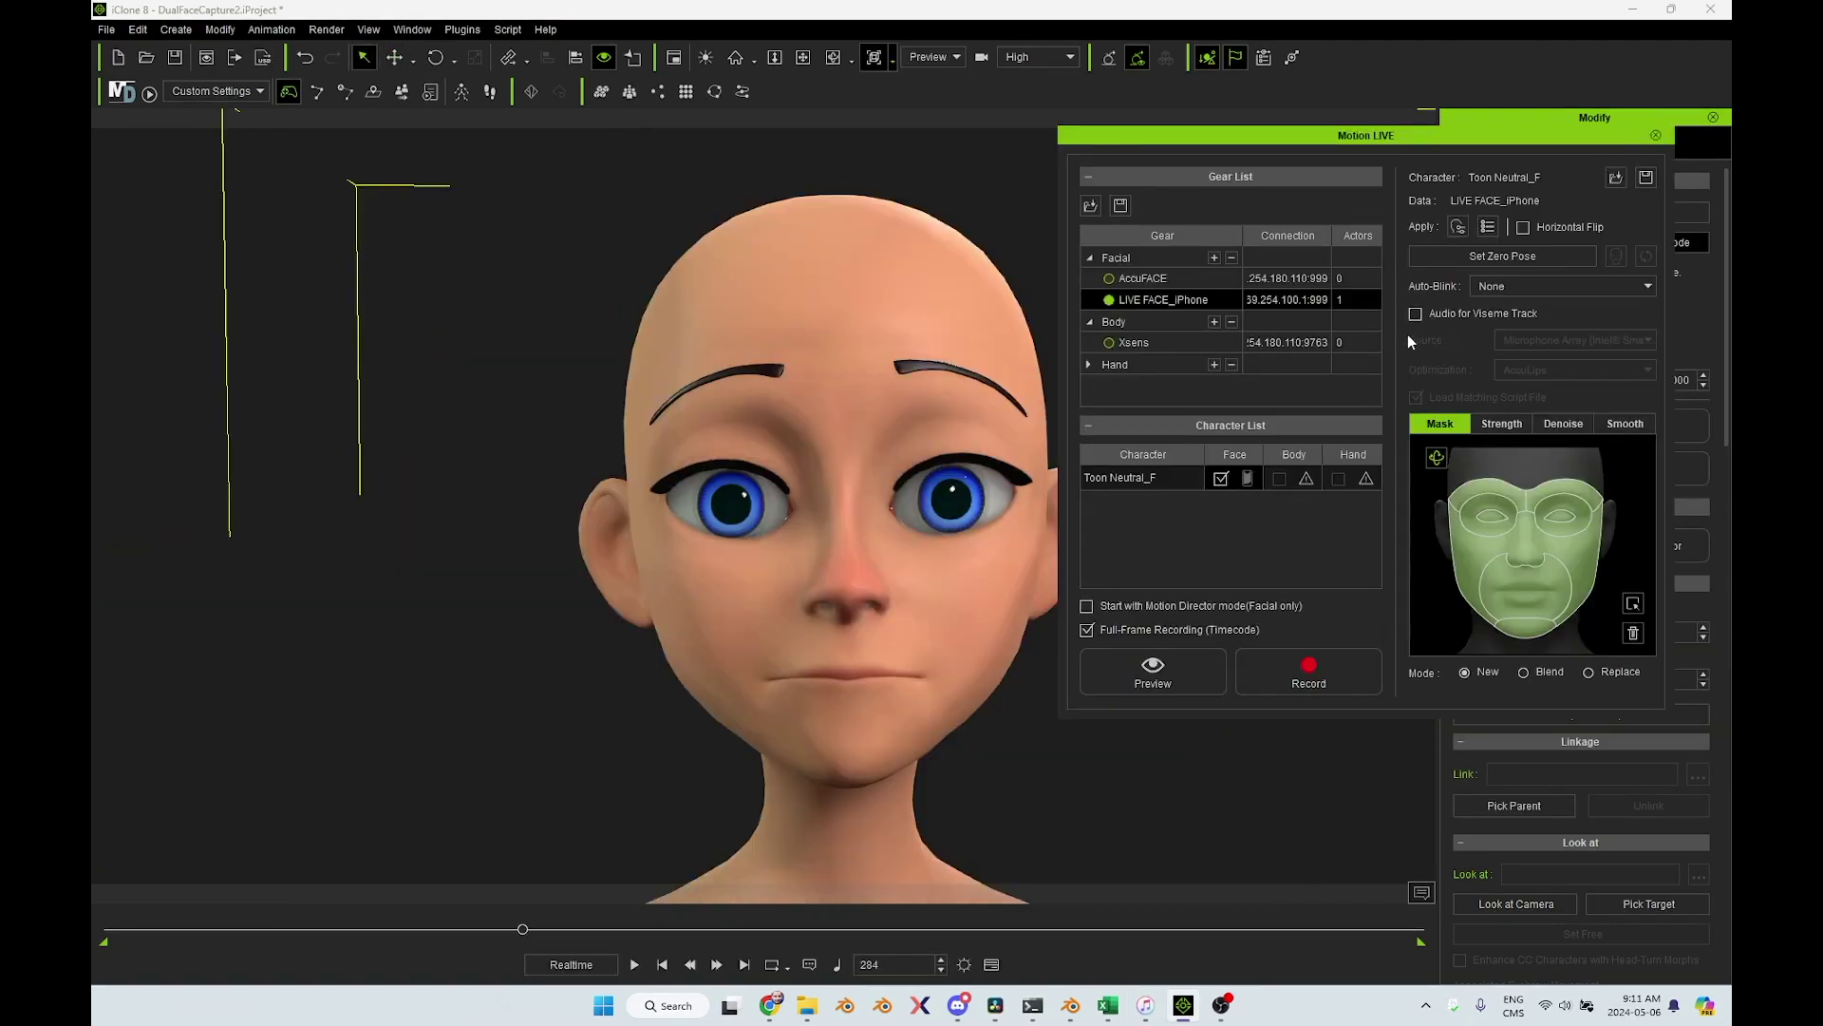
Enable Audio for Viseme Track and record a live take for Toon Neutral_F through frame 273
{"action": "left_click", "coordinate": [1415, 313]}
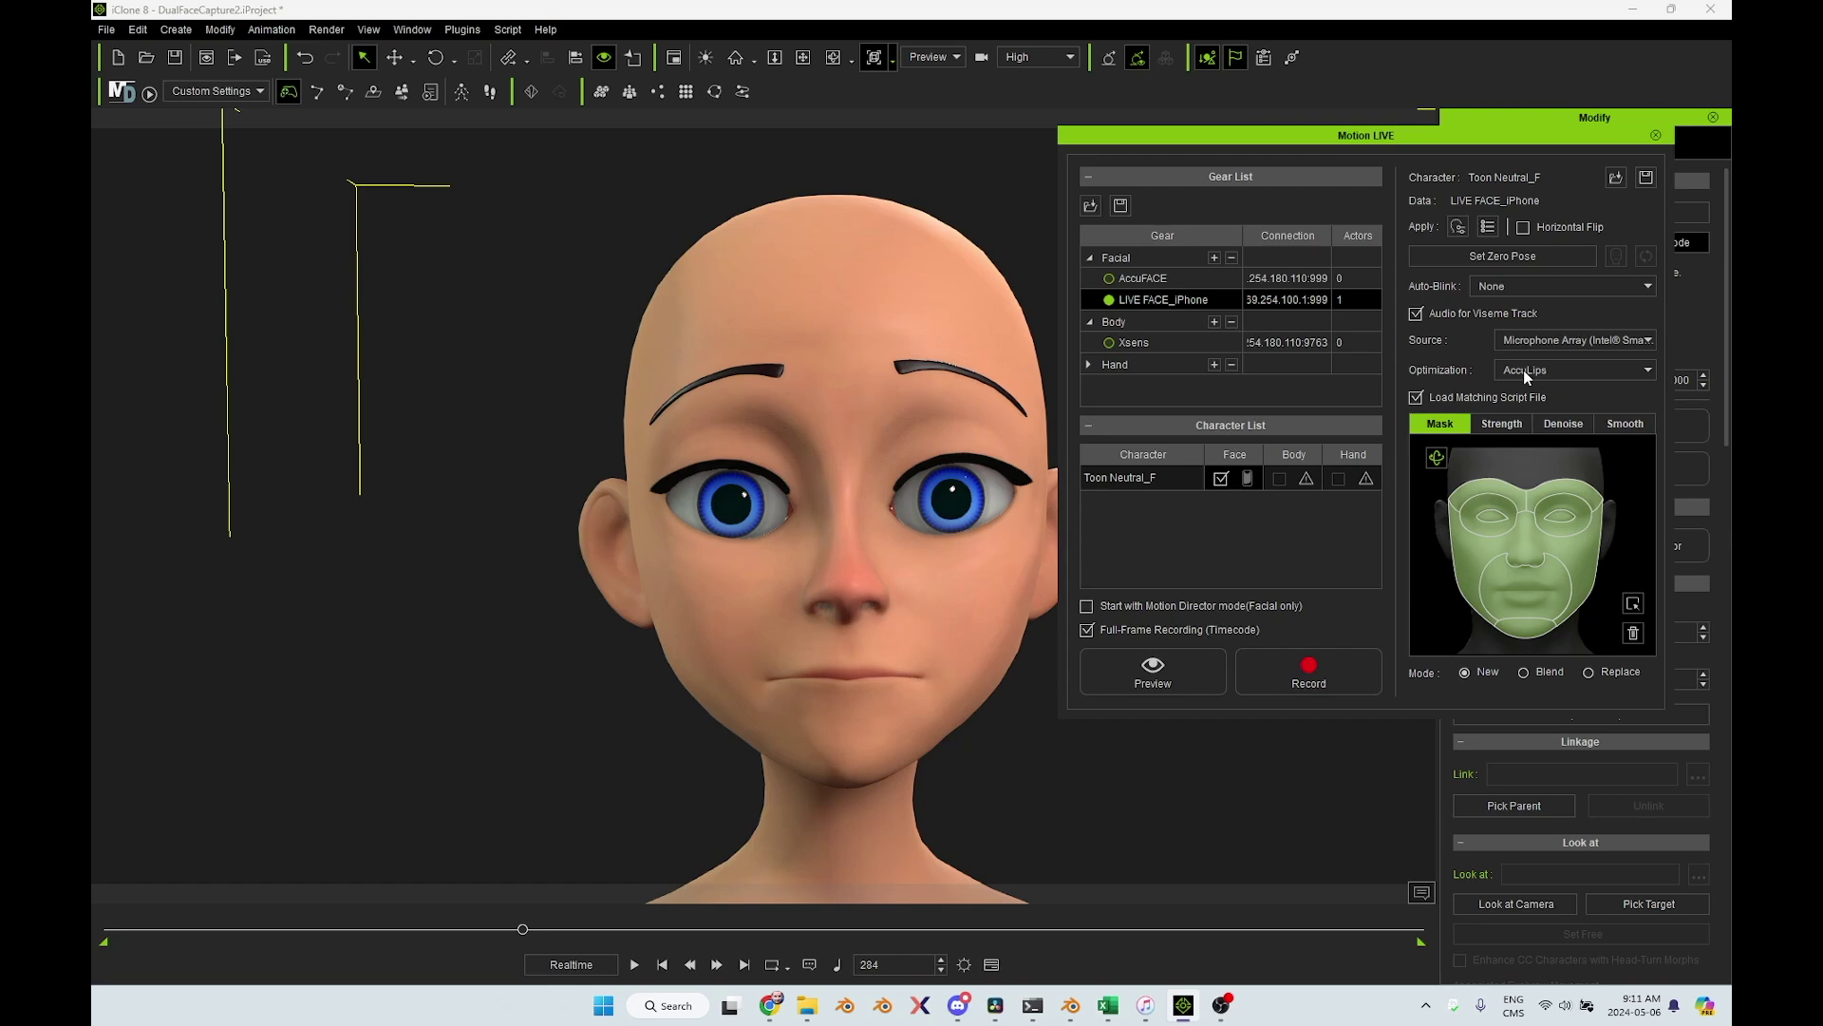
{"action": "key", "text": "space"}
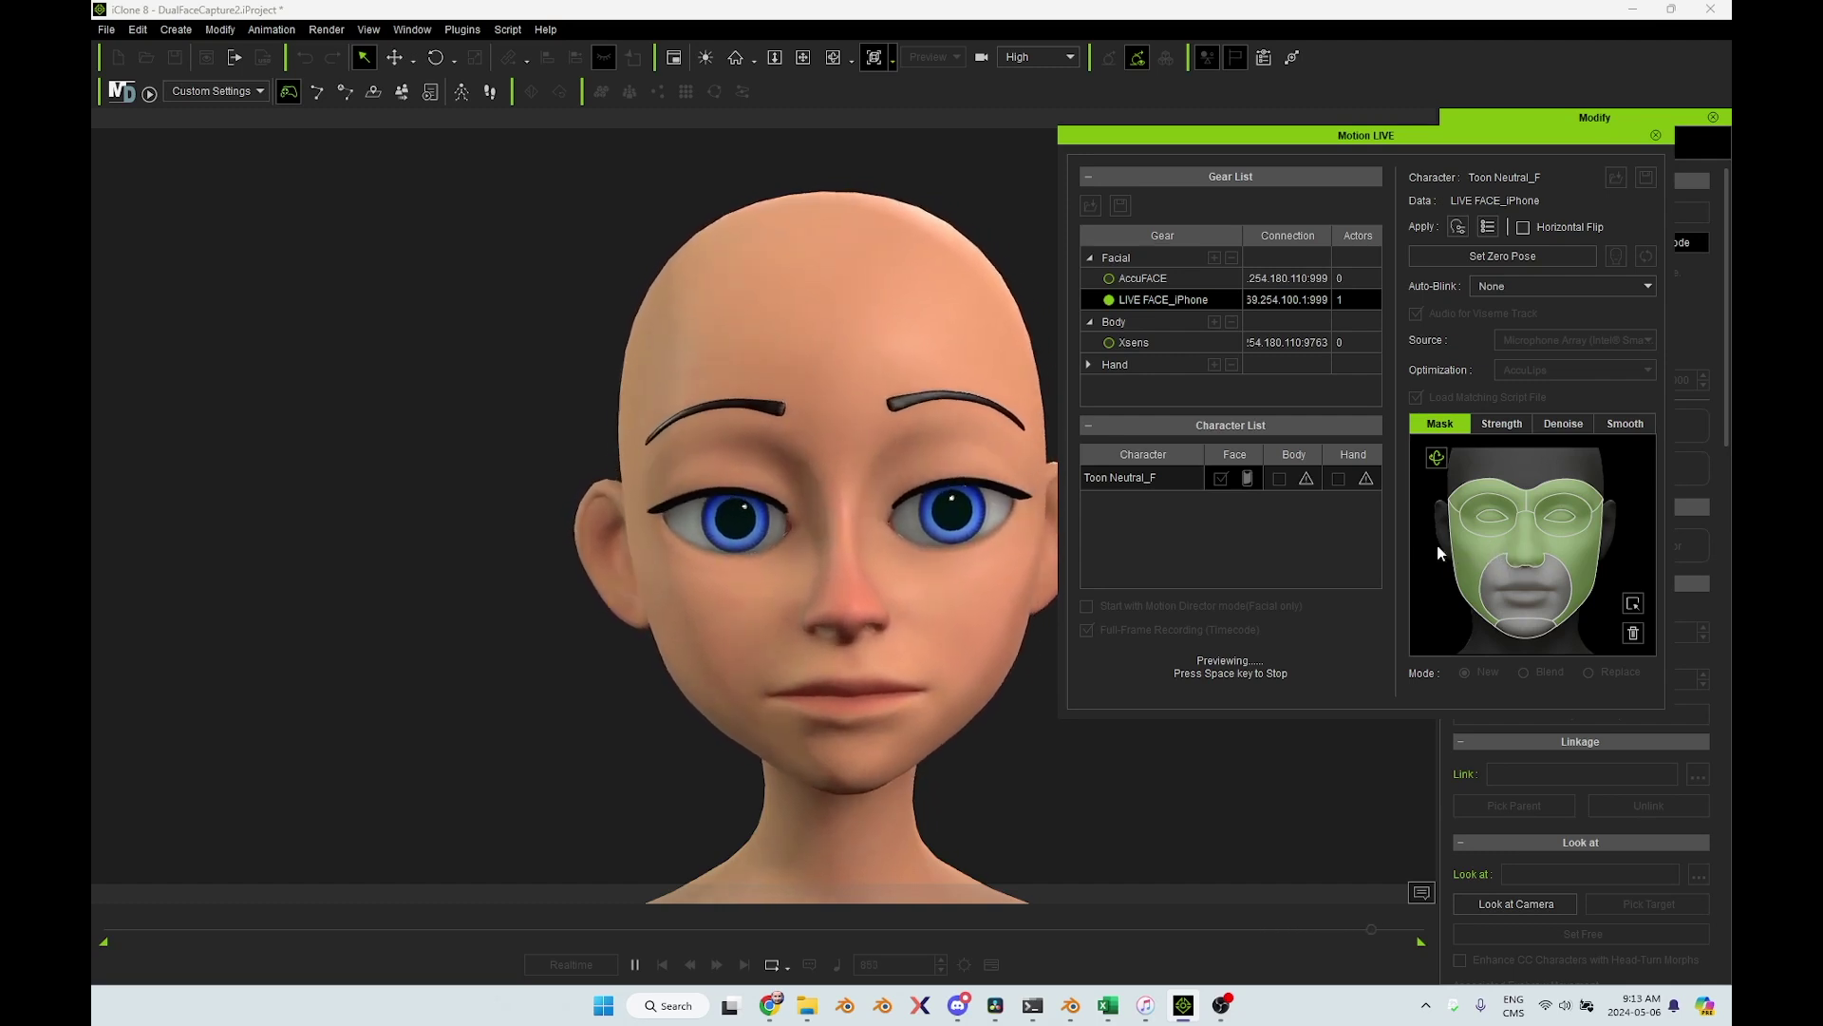
{"action": "key", "text": "ctrl+space"}
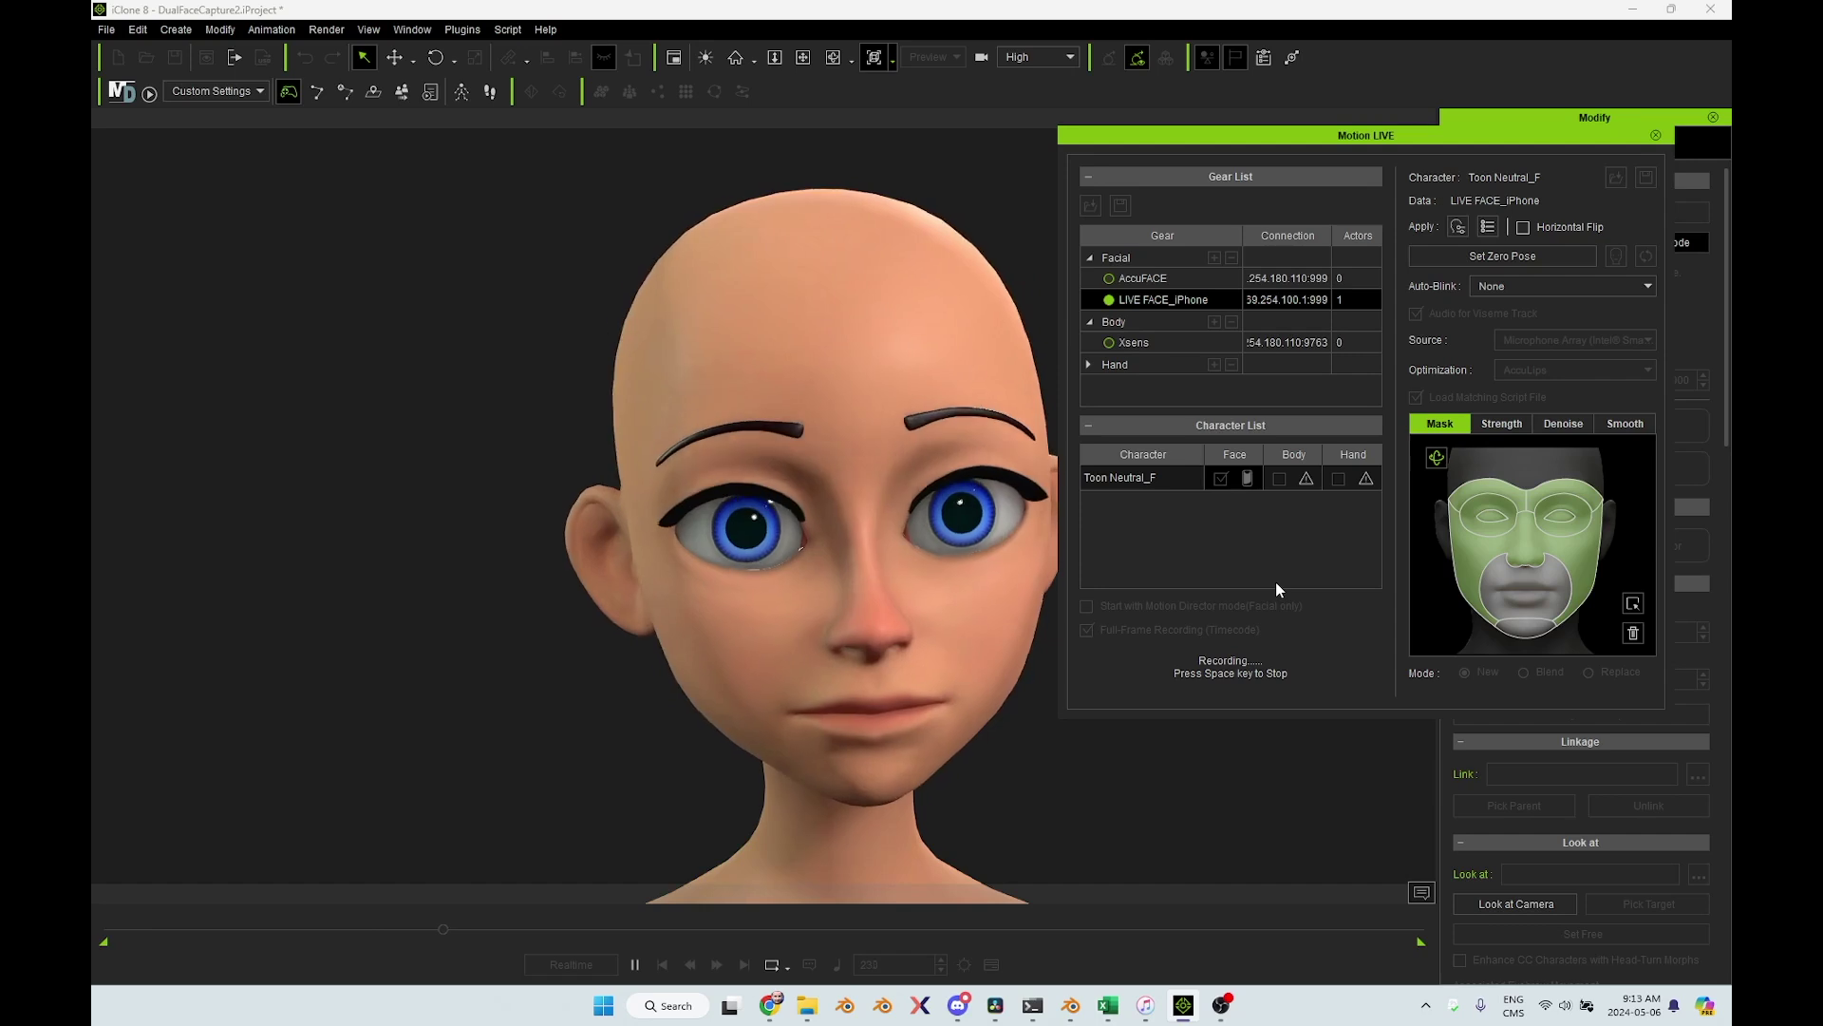
{"action": "key", "text": "space"}
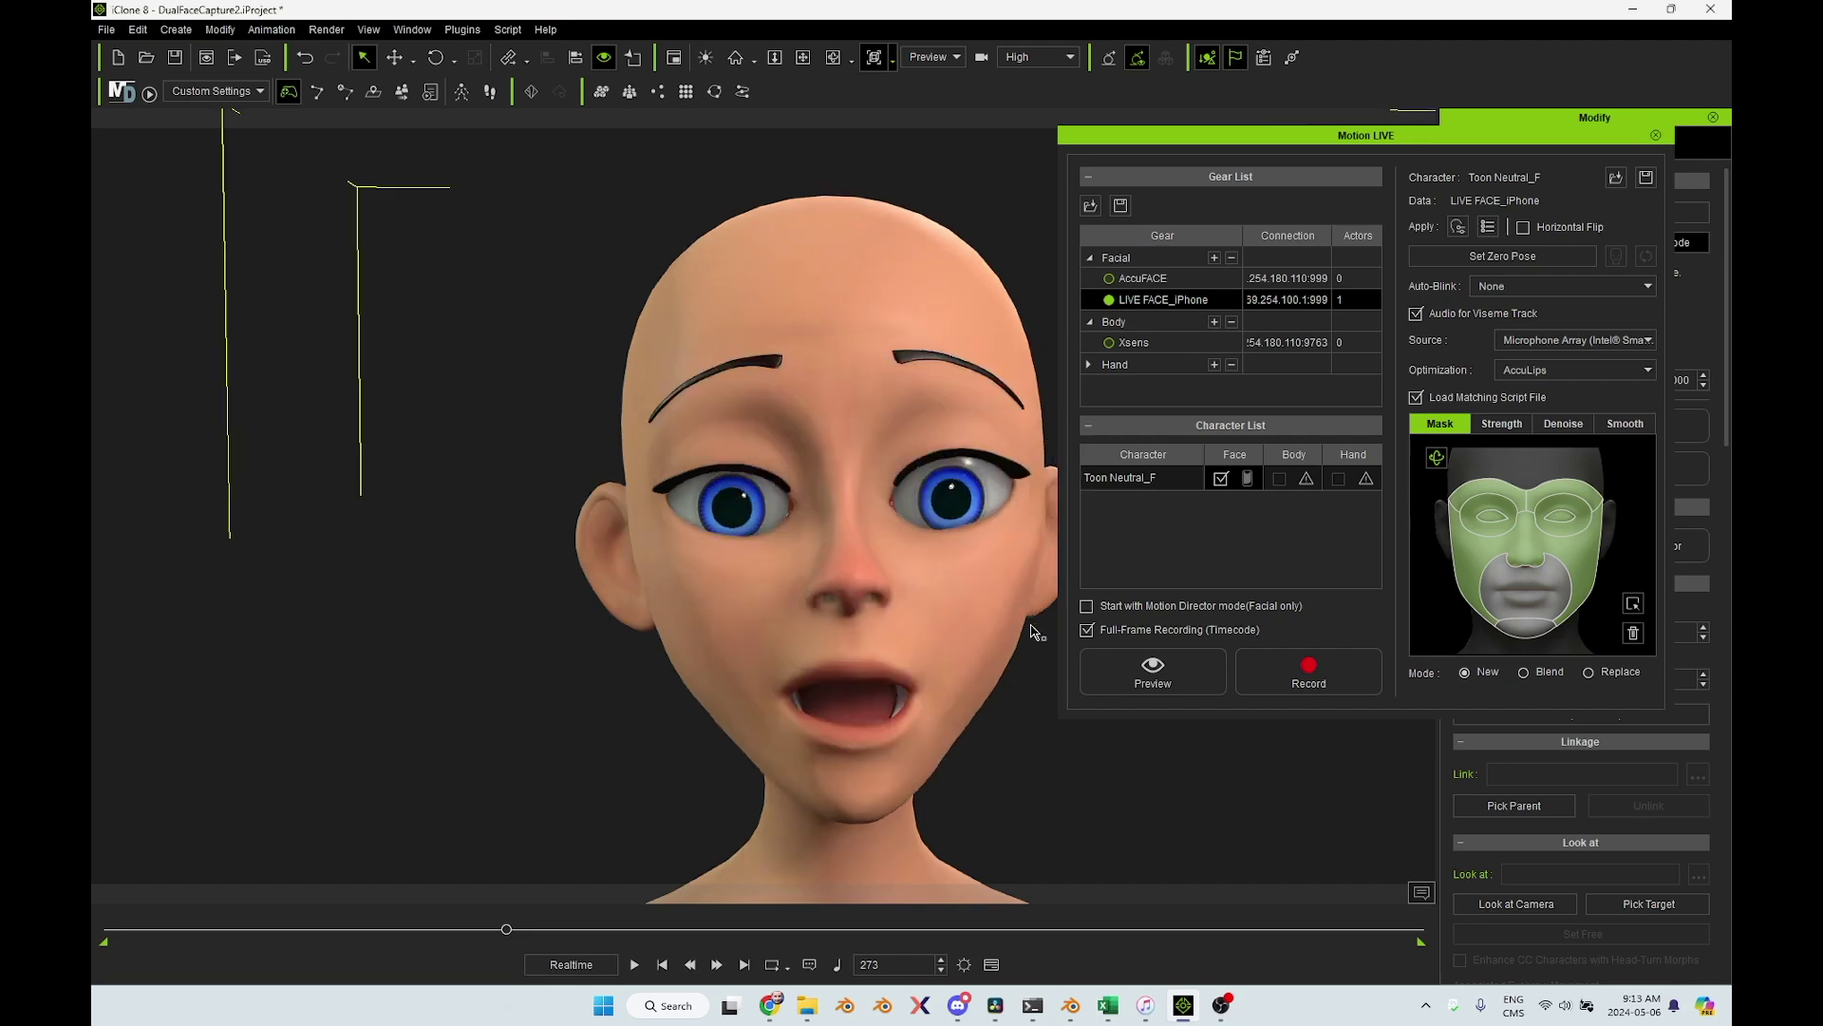
Switch to the Animation workspace, show the Viseme lip tracks, and dock Motion LIVE at the bottom
{"action": "left_click", "coordinate": [414, 30]}
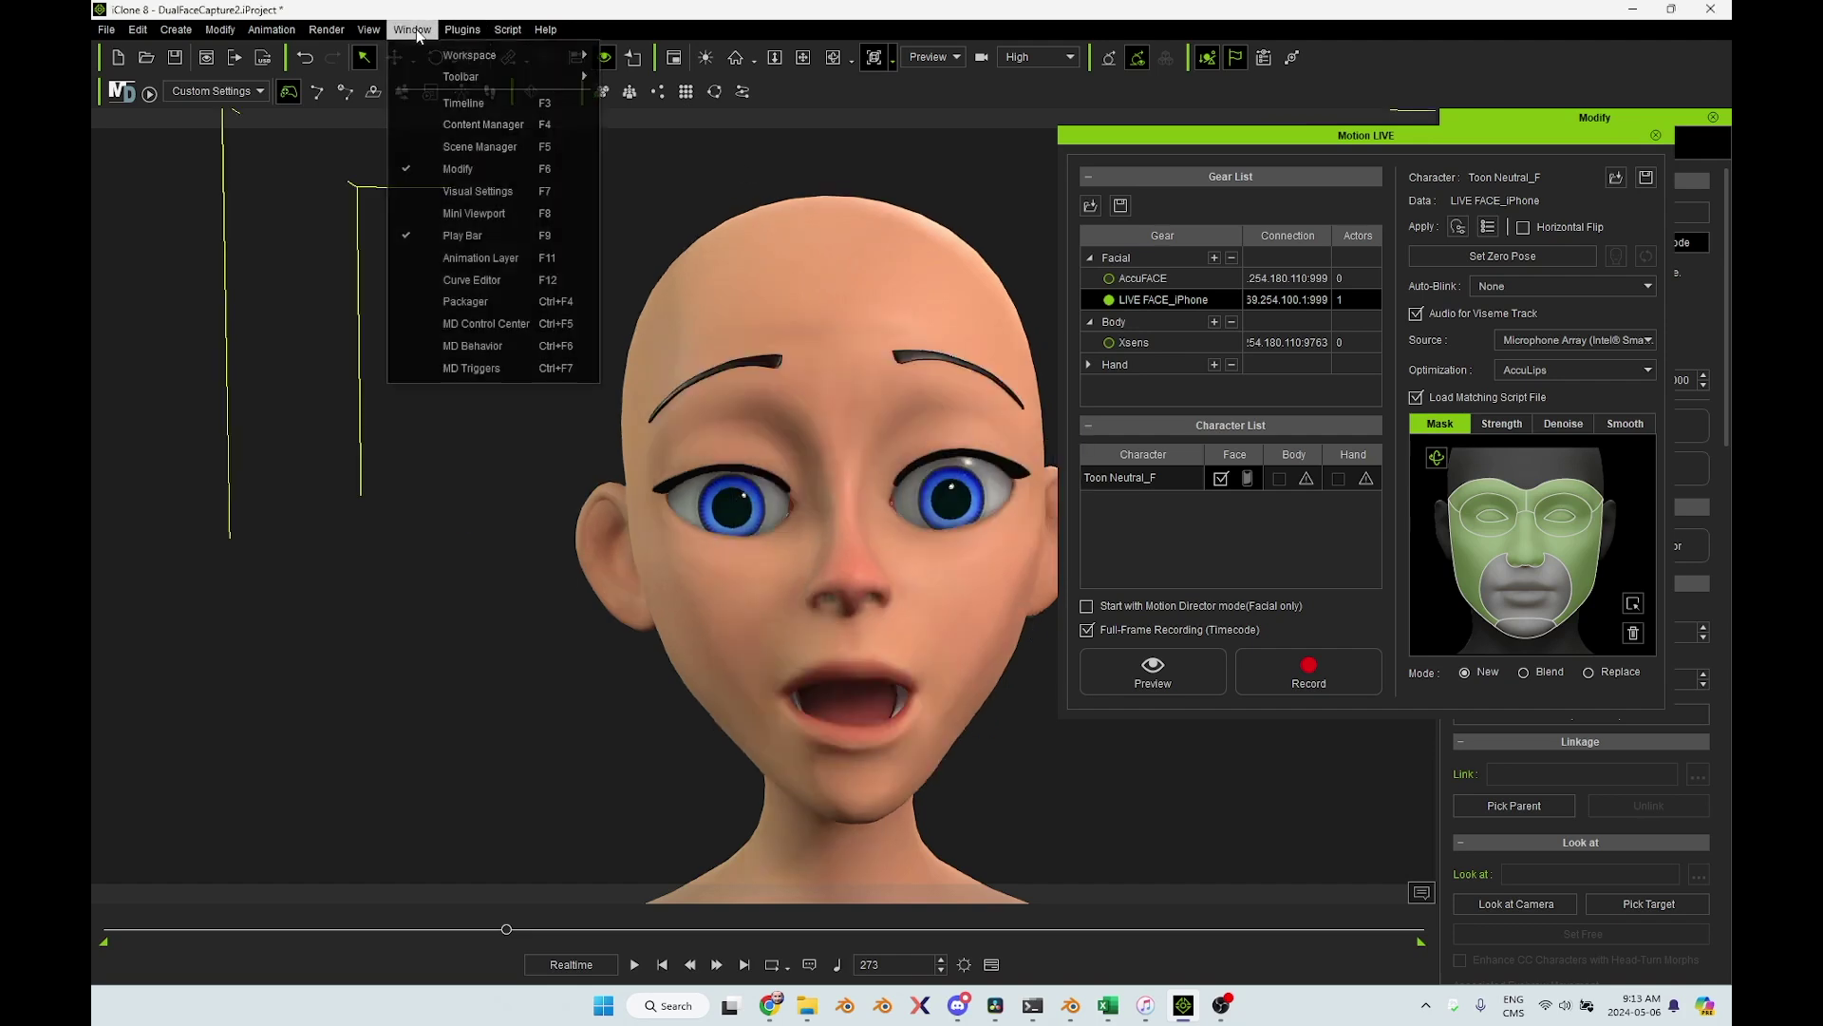
{"action": "mouse_move", "coordinate": [444, 59]}
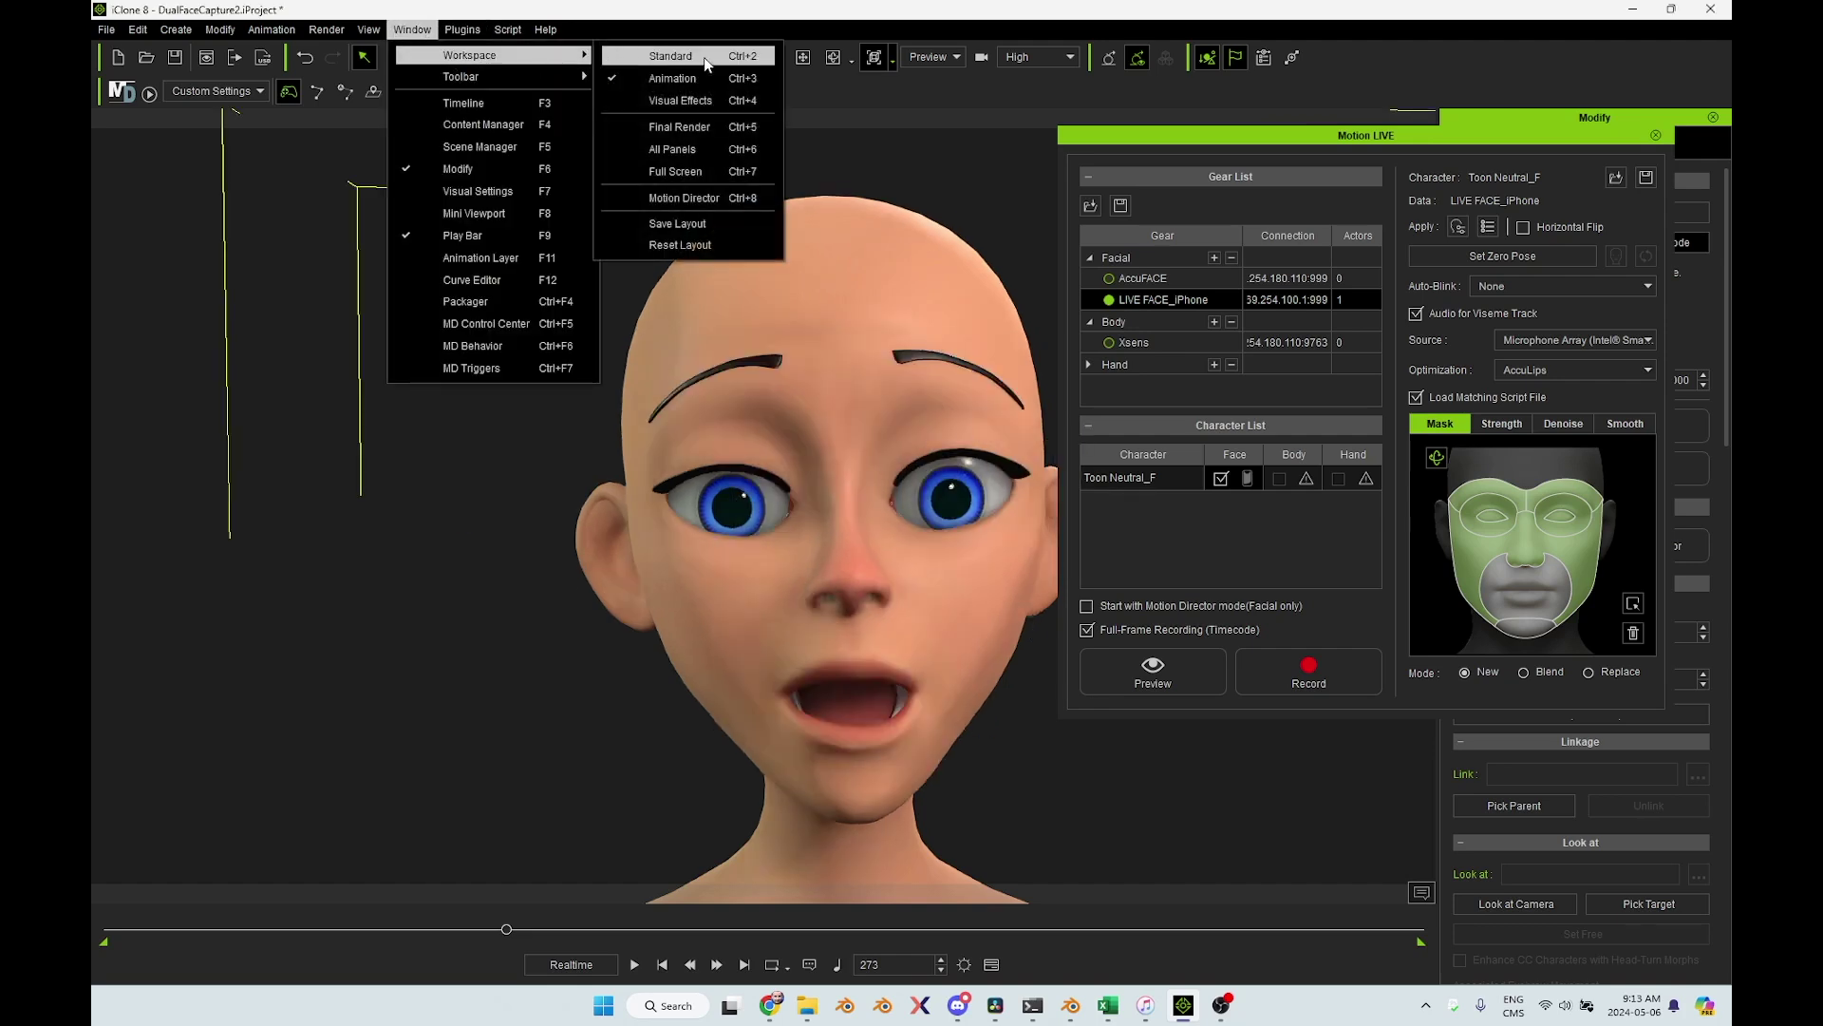
{"action": "left_click", "coordinate": [683, 80]}
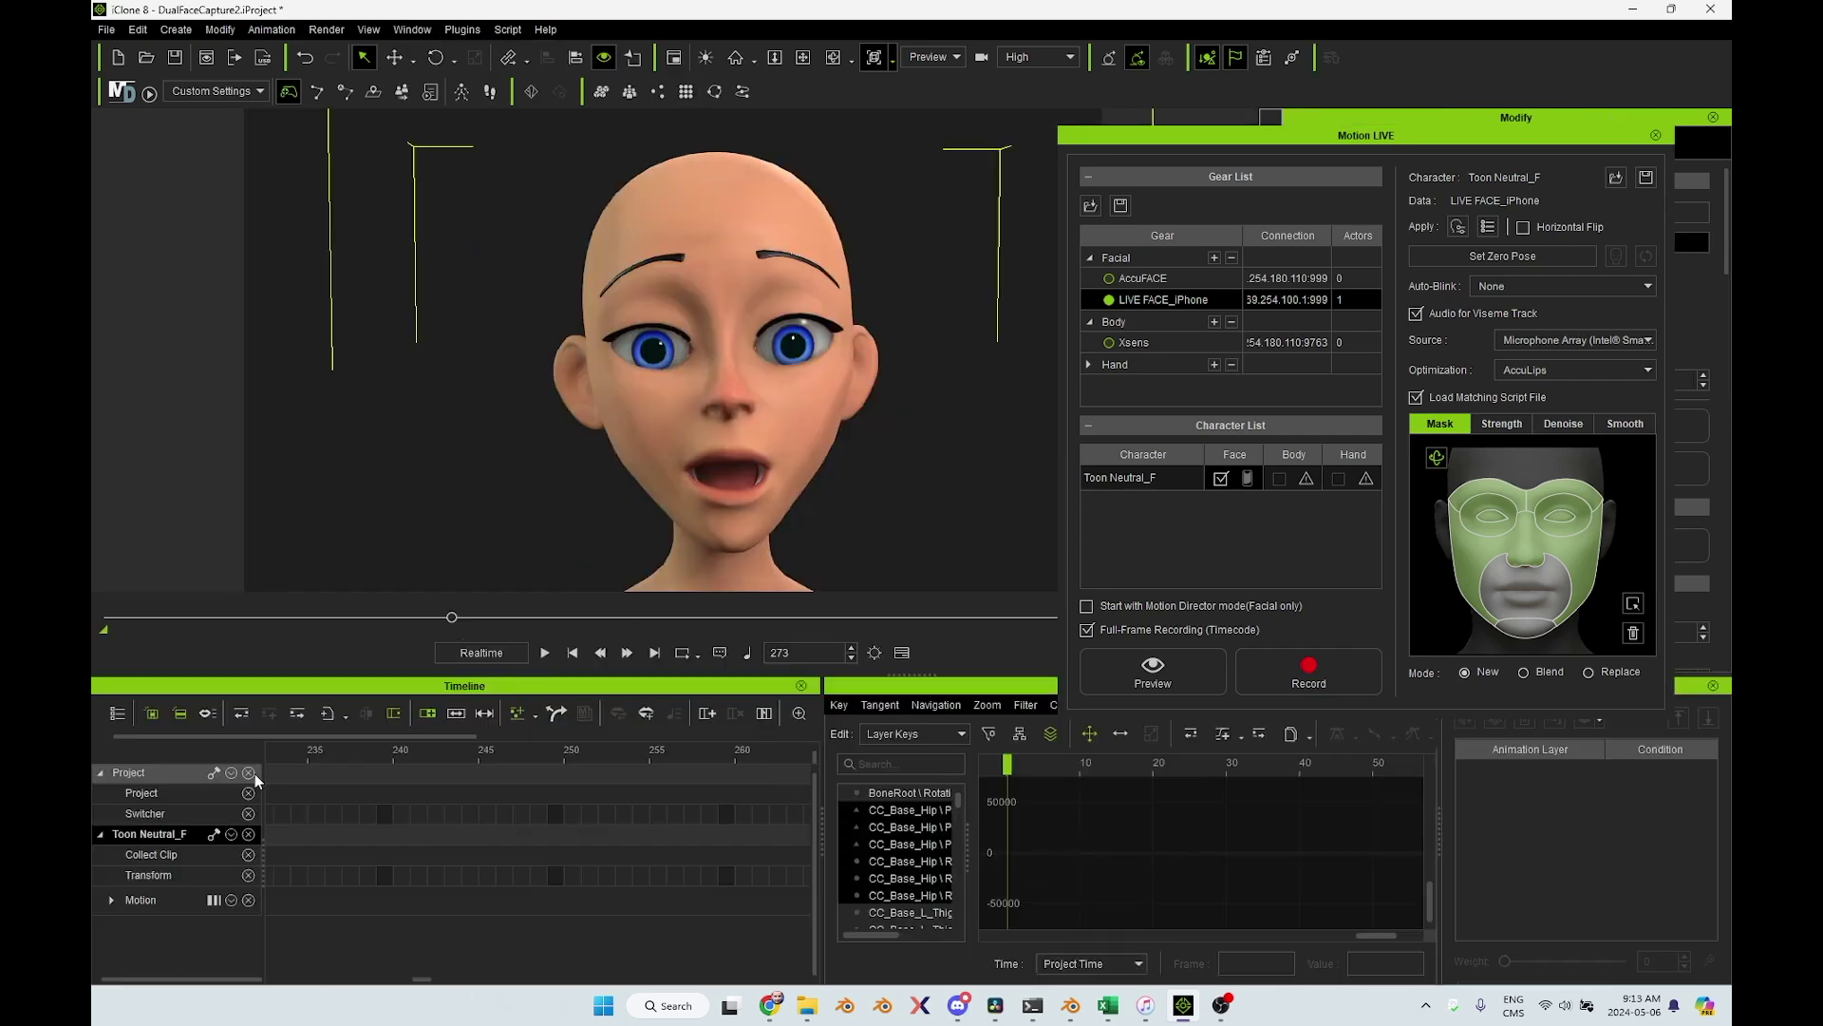
{"action": "left_click", "coordinate": [208, 718]}
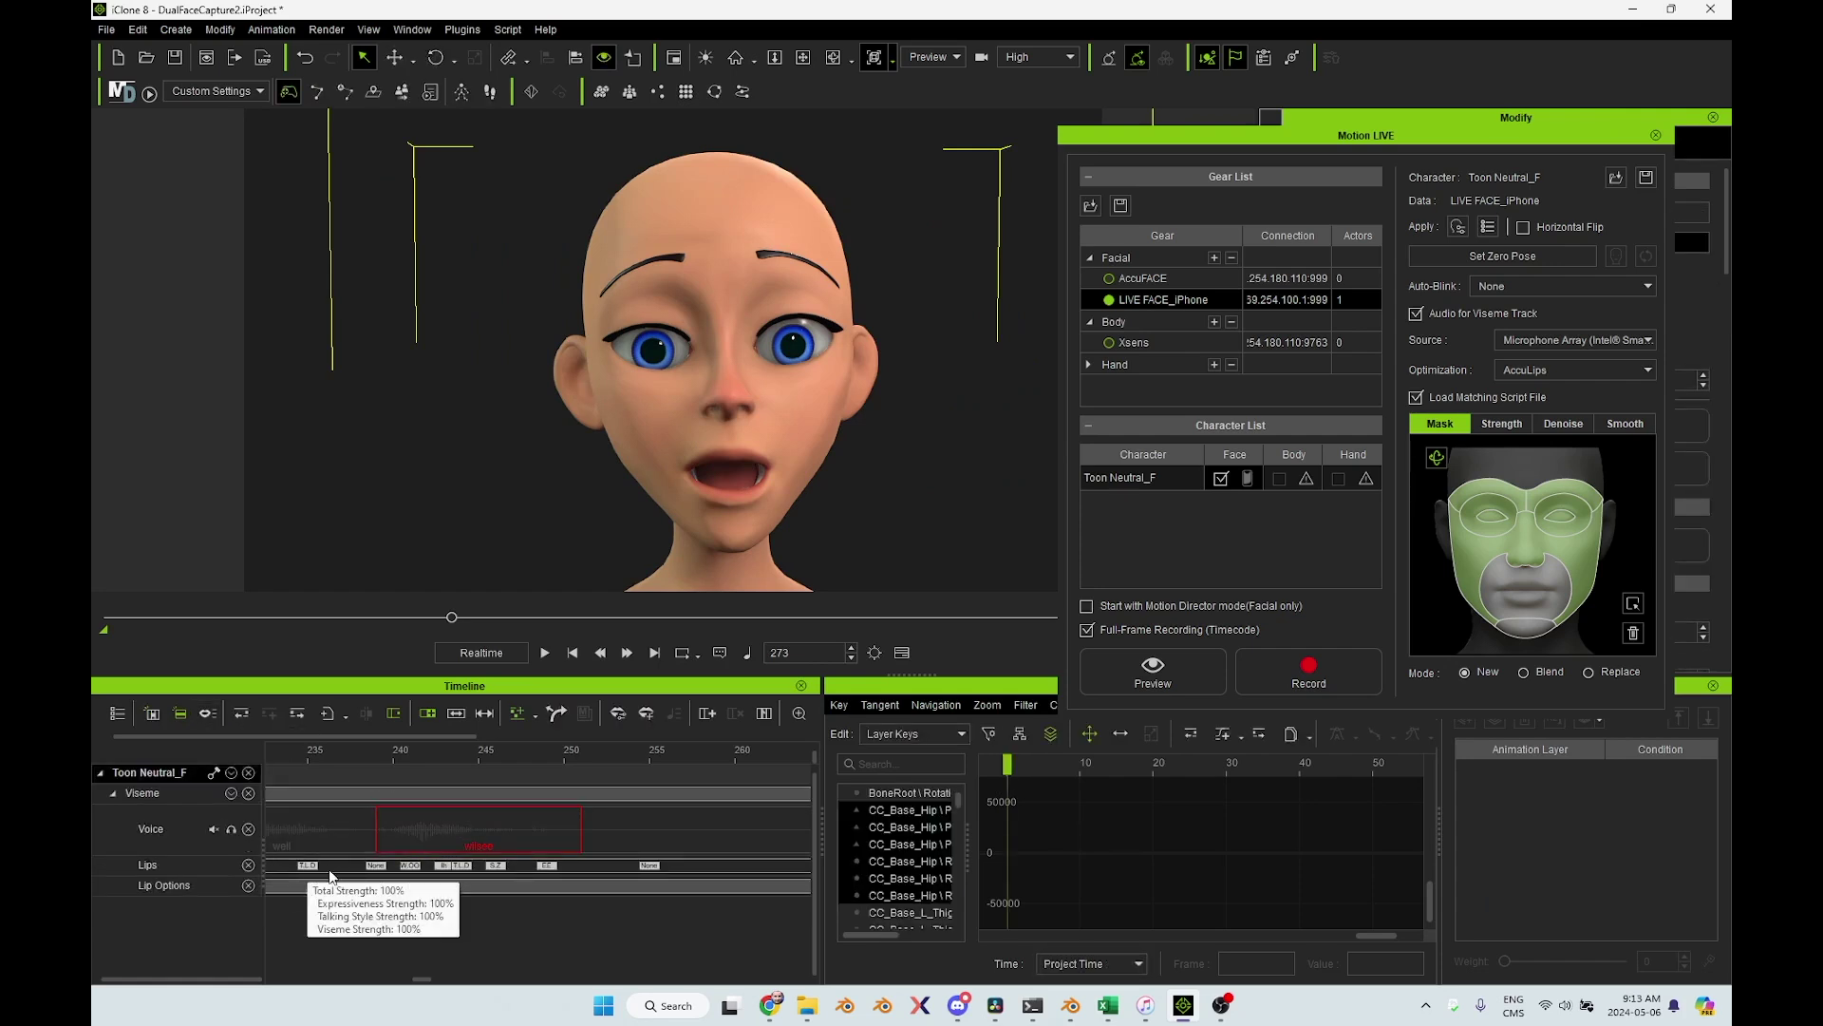
{"action": "left_click_drag", "start_coordinate": [1625, 152], "coordinate": [1611, 935]}
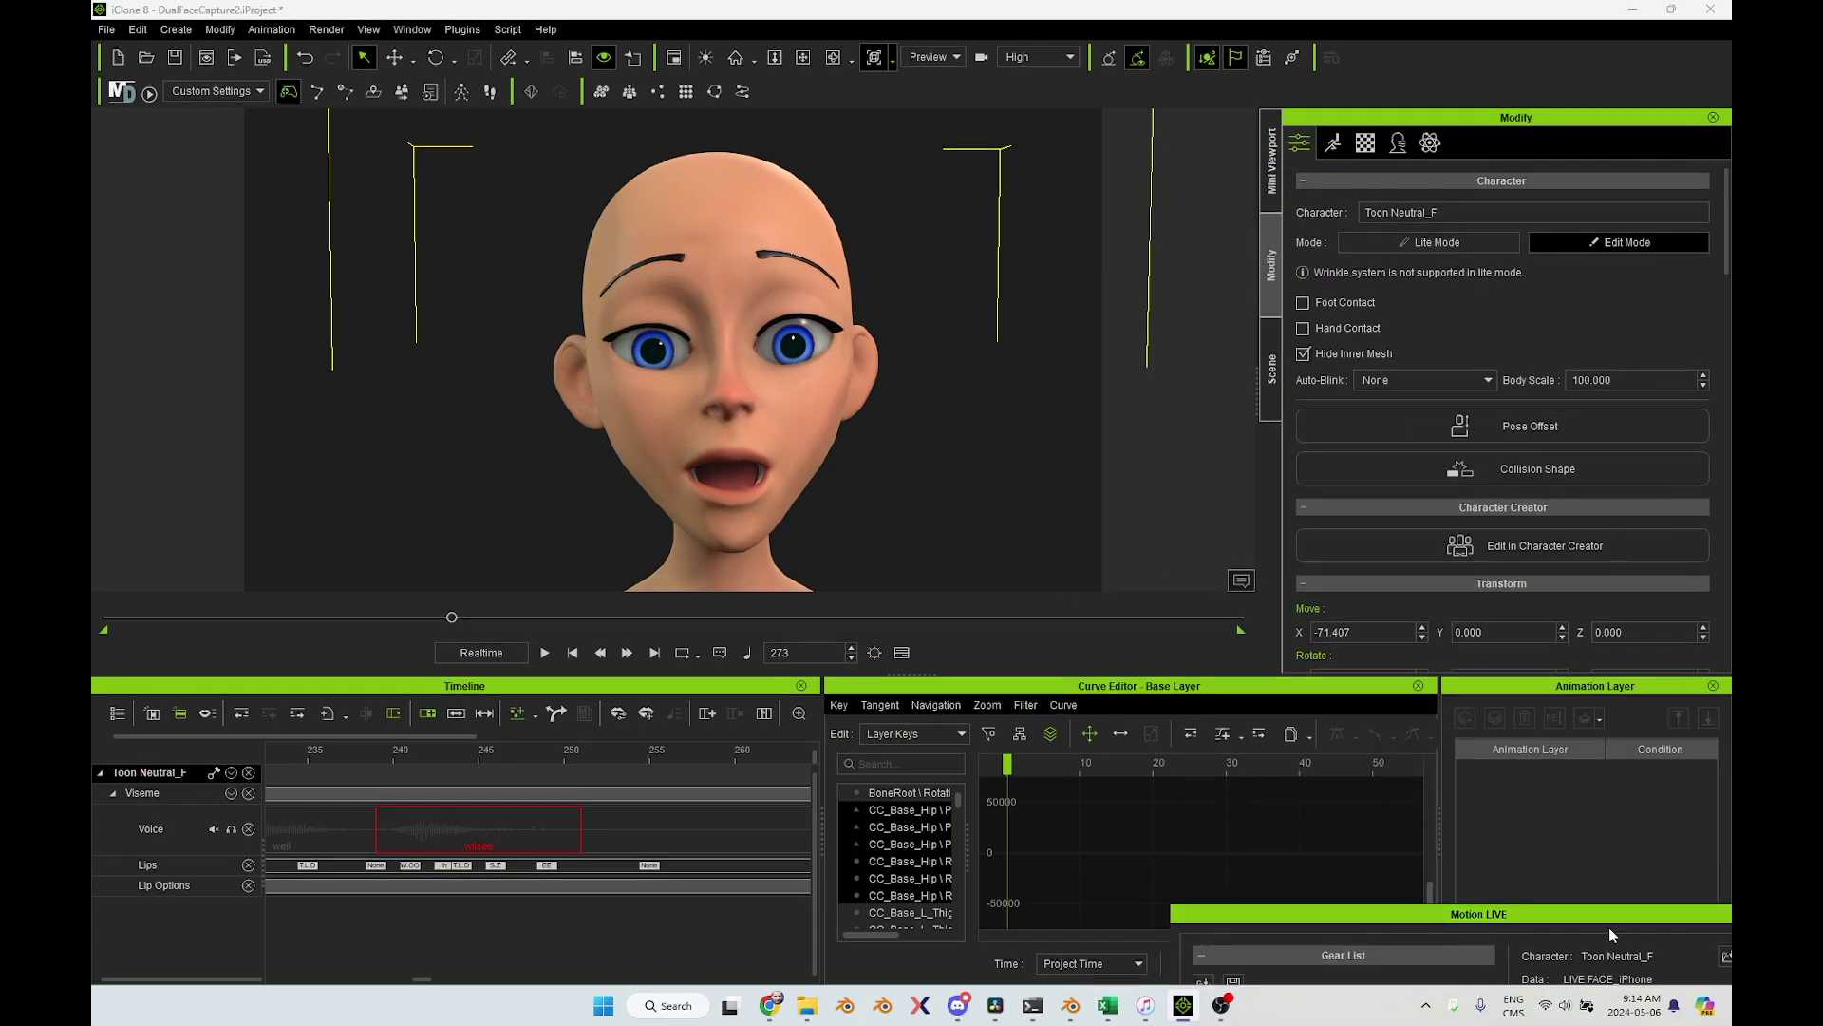
In the Viseme track's AccuLips editor, correct the misheard words to 'using' and 'the lip sync'
{"action": "double_click", "coordinate": [304, 793]}
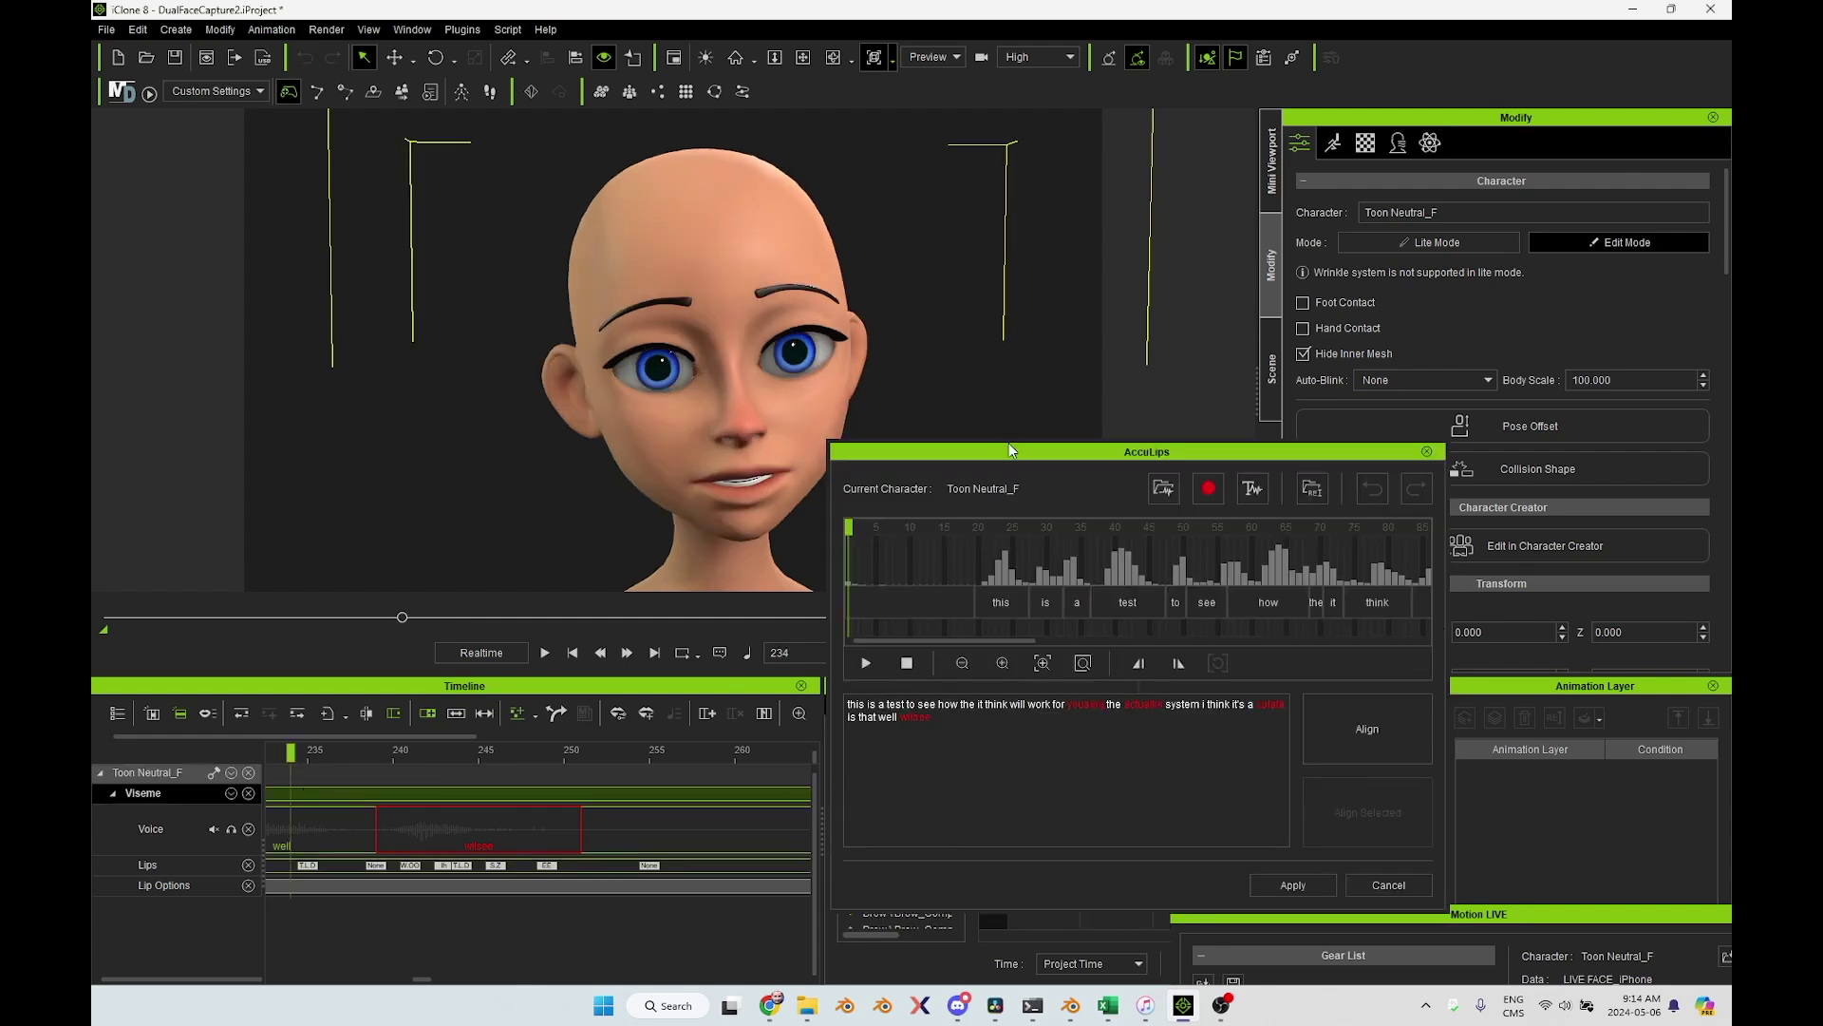
{"action": "left_click_drag", "start_coordinate": [1008, 452], "coordinate": [627, 174]}
{"action": "left_click", "coordinate": [685, 423]}
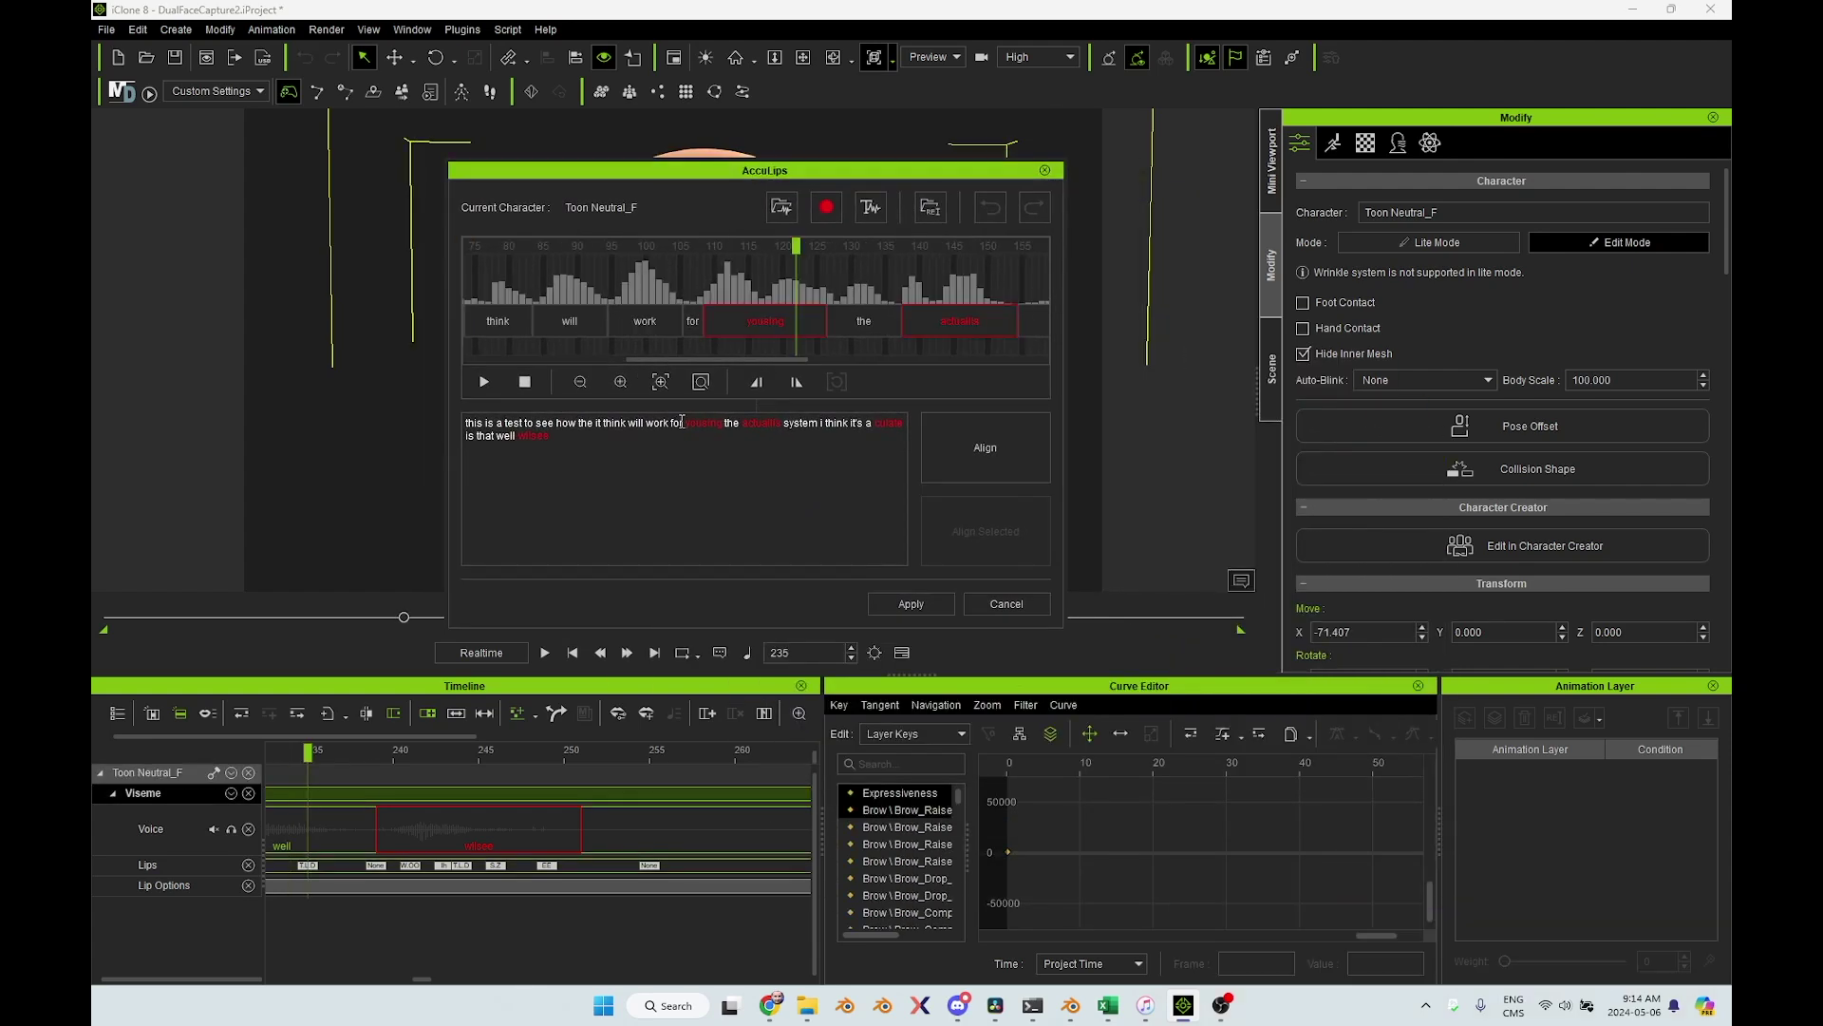
{"action": "key", "text": "Delete"}
{"action": "key", "text": "Delete"}
{"action": "key", "text": "BackSpace"}
{"action": "key", "text": "BackSpace"}
{"action": "key", "text": "BackSpace"}
{"action": "left_click", "coordinate": [599, 422]}
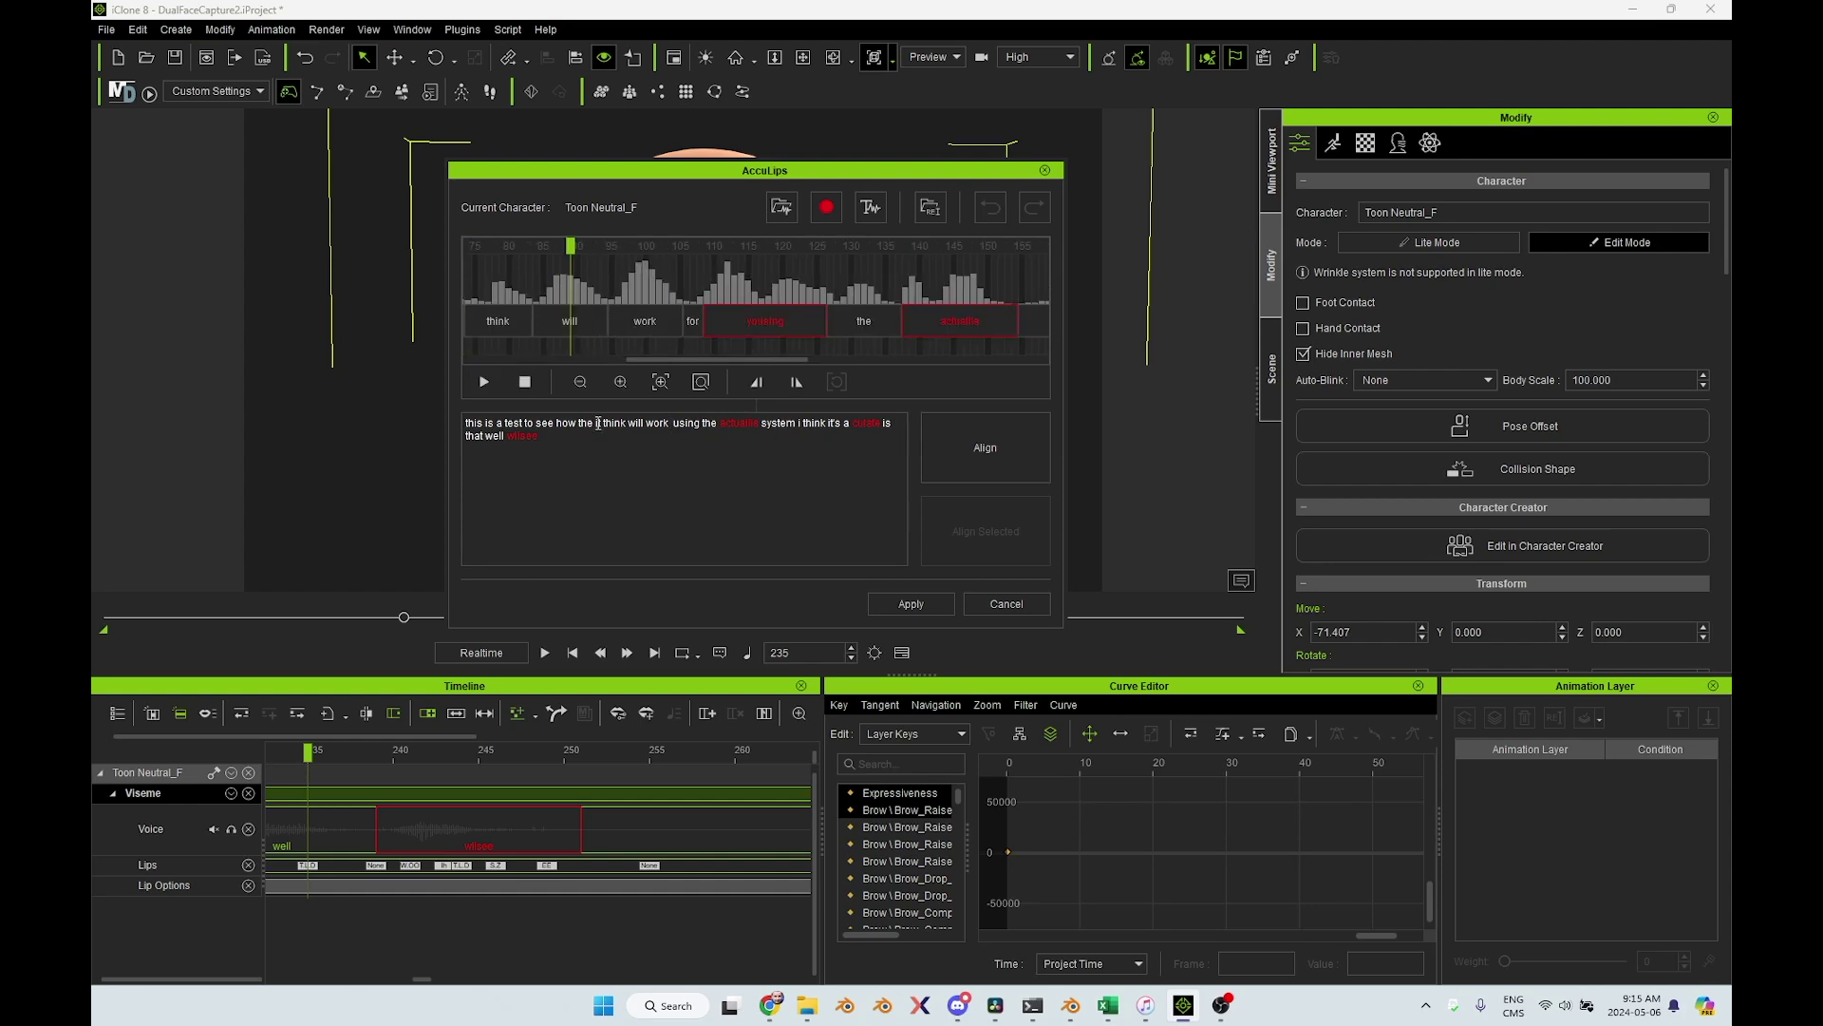
{"action": "key", "text": "BackSpace"}
{"action": "key", "text": "BackSpace"}
{"action": "key", "text": "BackSpace"}
{"action": "key", "text": "BackSpace"}
{"action": "key", "text": "BackSpace"}
{"action": "key", "text": "BackSpace"}
{"action": "key", "text": "BackSpace"}
{"action": "key", "text": "BackSpace"}
{"action": "key", "text": "BackSpace"}
{"action": "key", "text": "BackSpace"}
{"action": "type", "text": "the lip sync"}
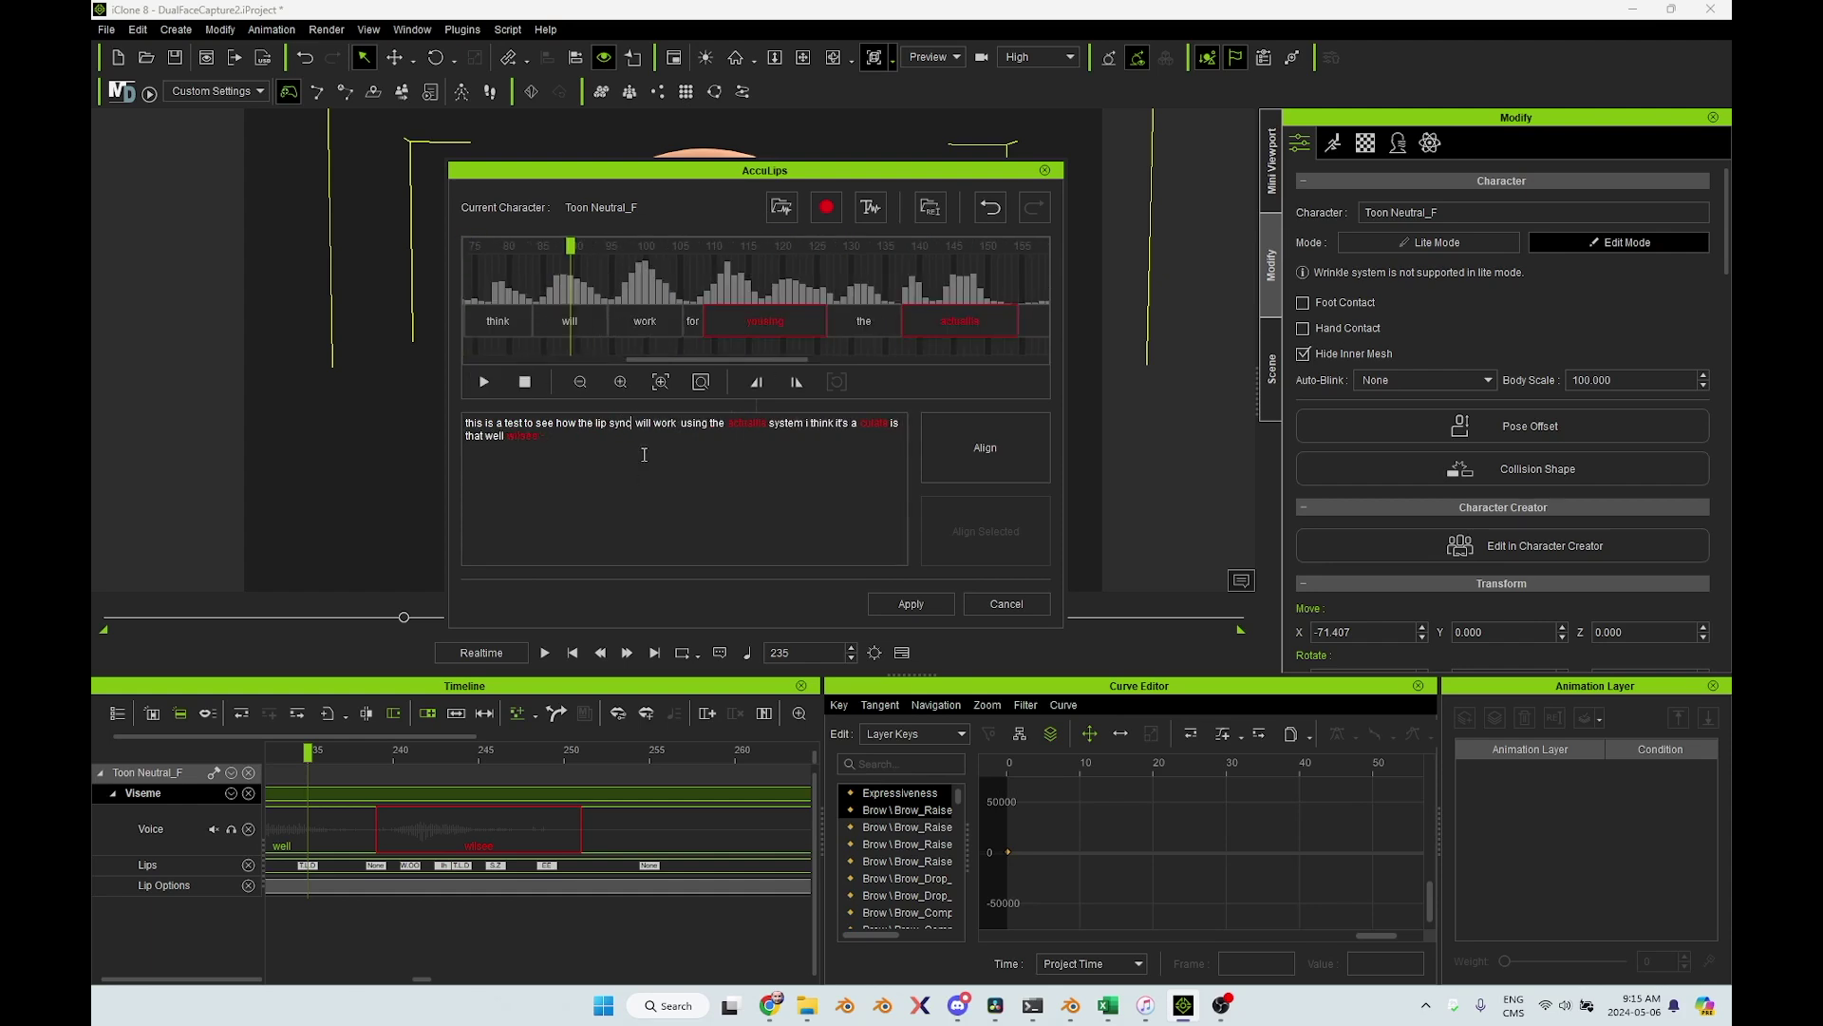
{"action": "left_click", "coordinate": [484, 381]}
Replace the remaining misheard words with 'acculips', then align the visemes and apply the lip sync
{"action": "double_click", "coordinate": [747, 423]}
{"action": "type", "text": "acculips"}
{"action": "double_click", "coordinate": [865, 425]}
{"action": "type", "text": "acculips"}
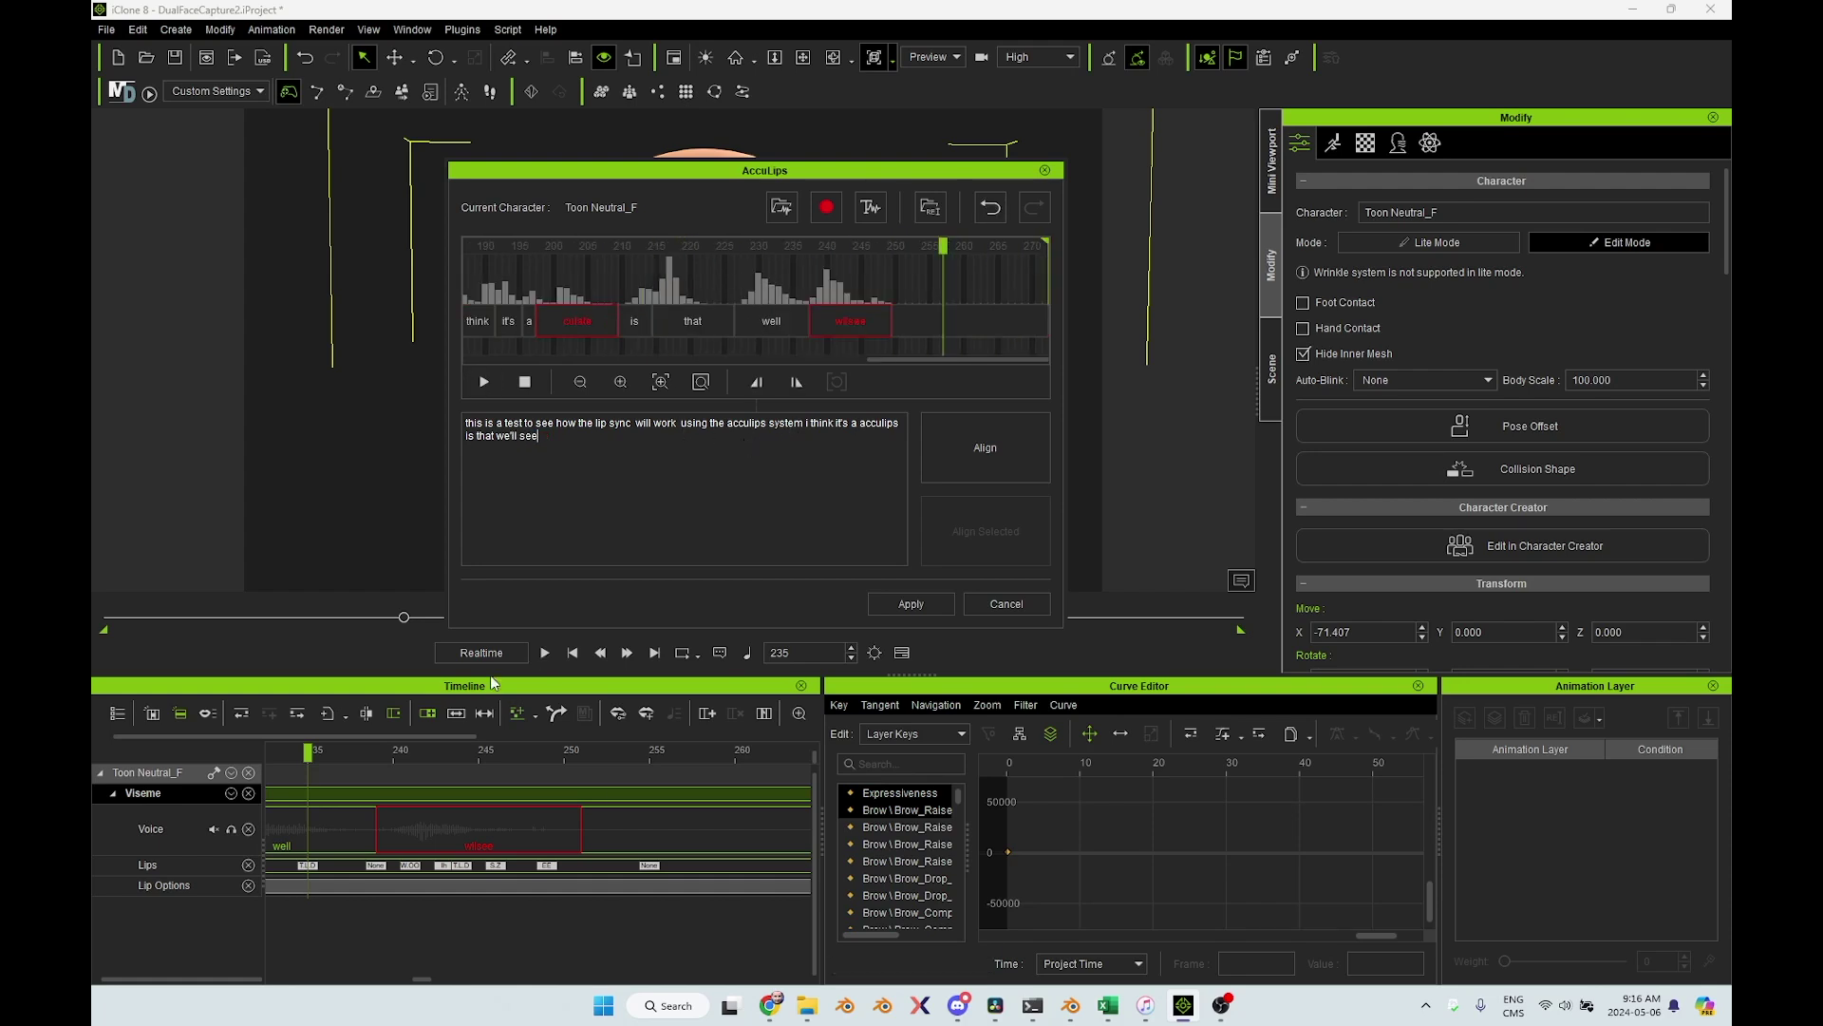
{"action": "left_click", "coordinate": [972, 432]}
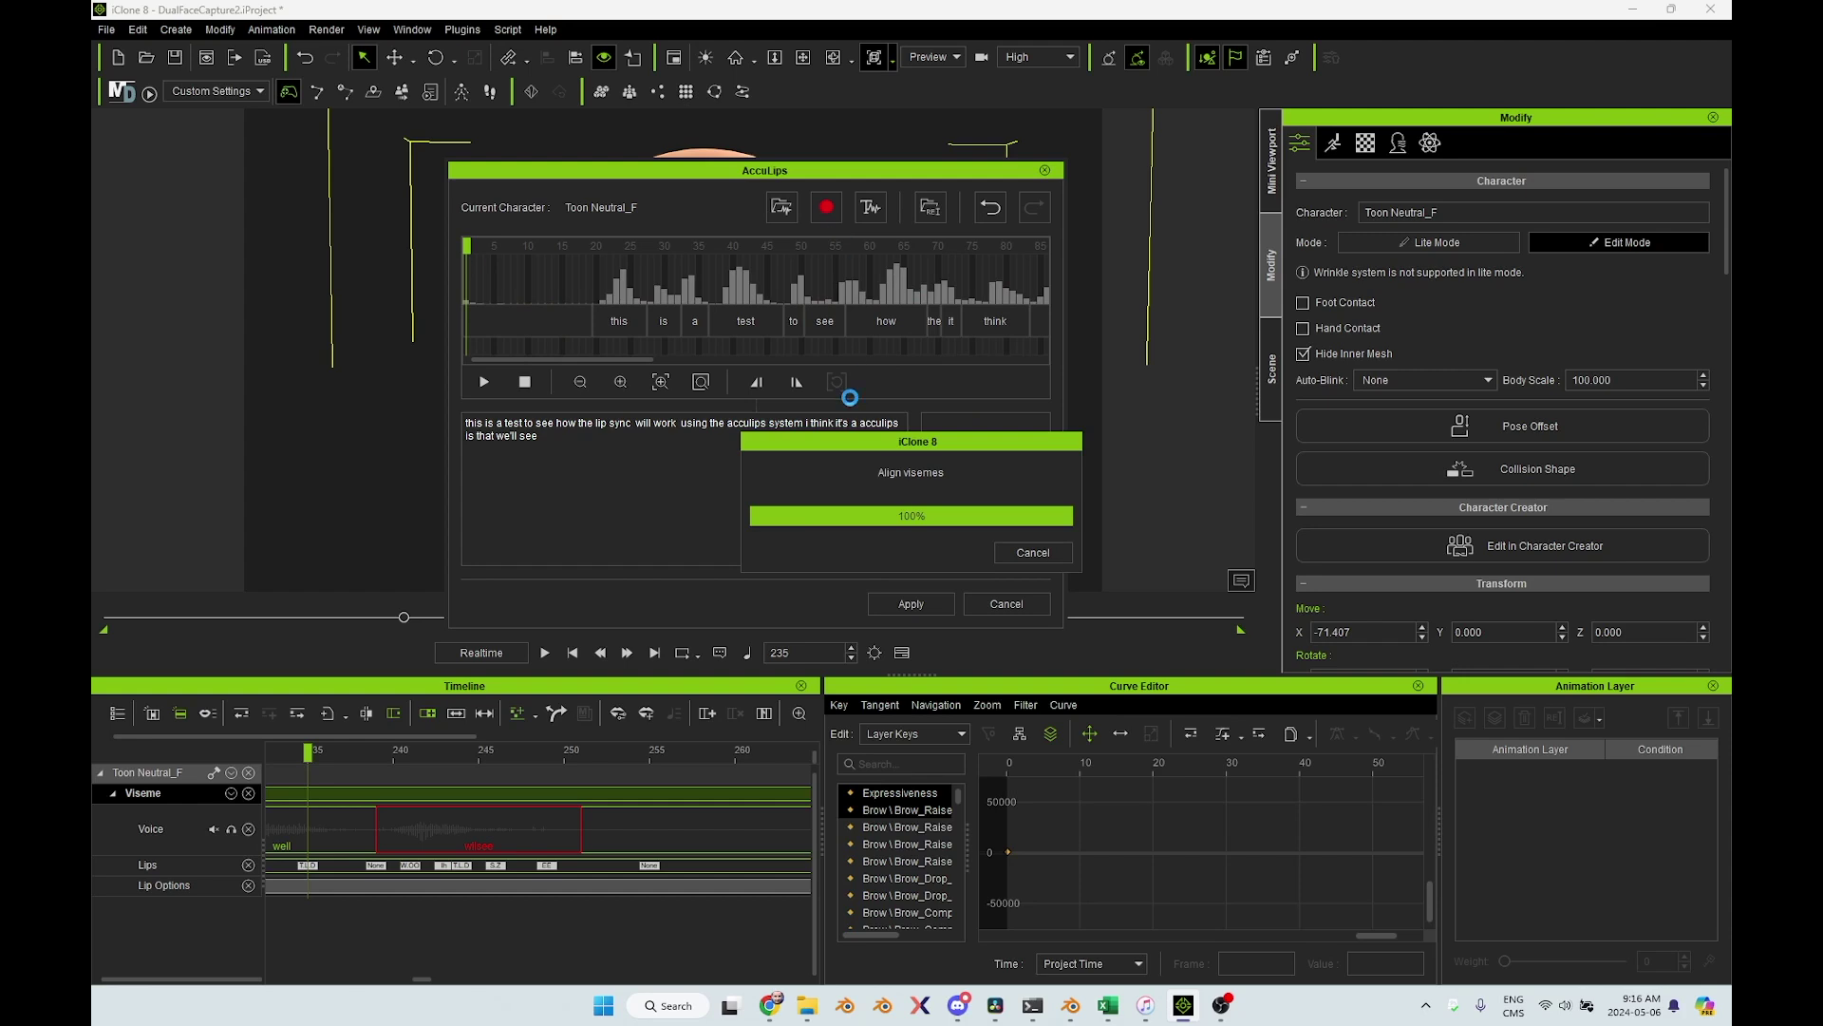
{"action": "left_click", "coordinate": [910, 604]}
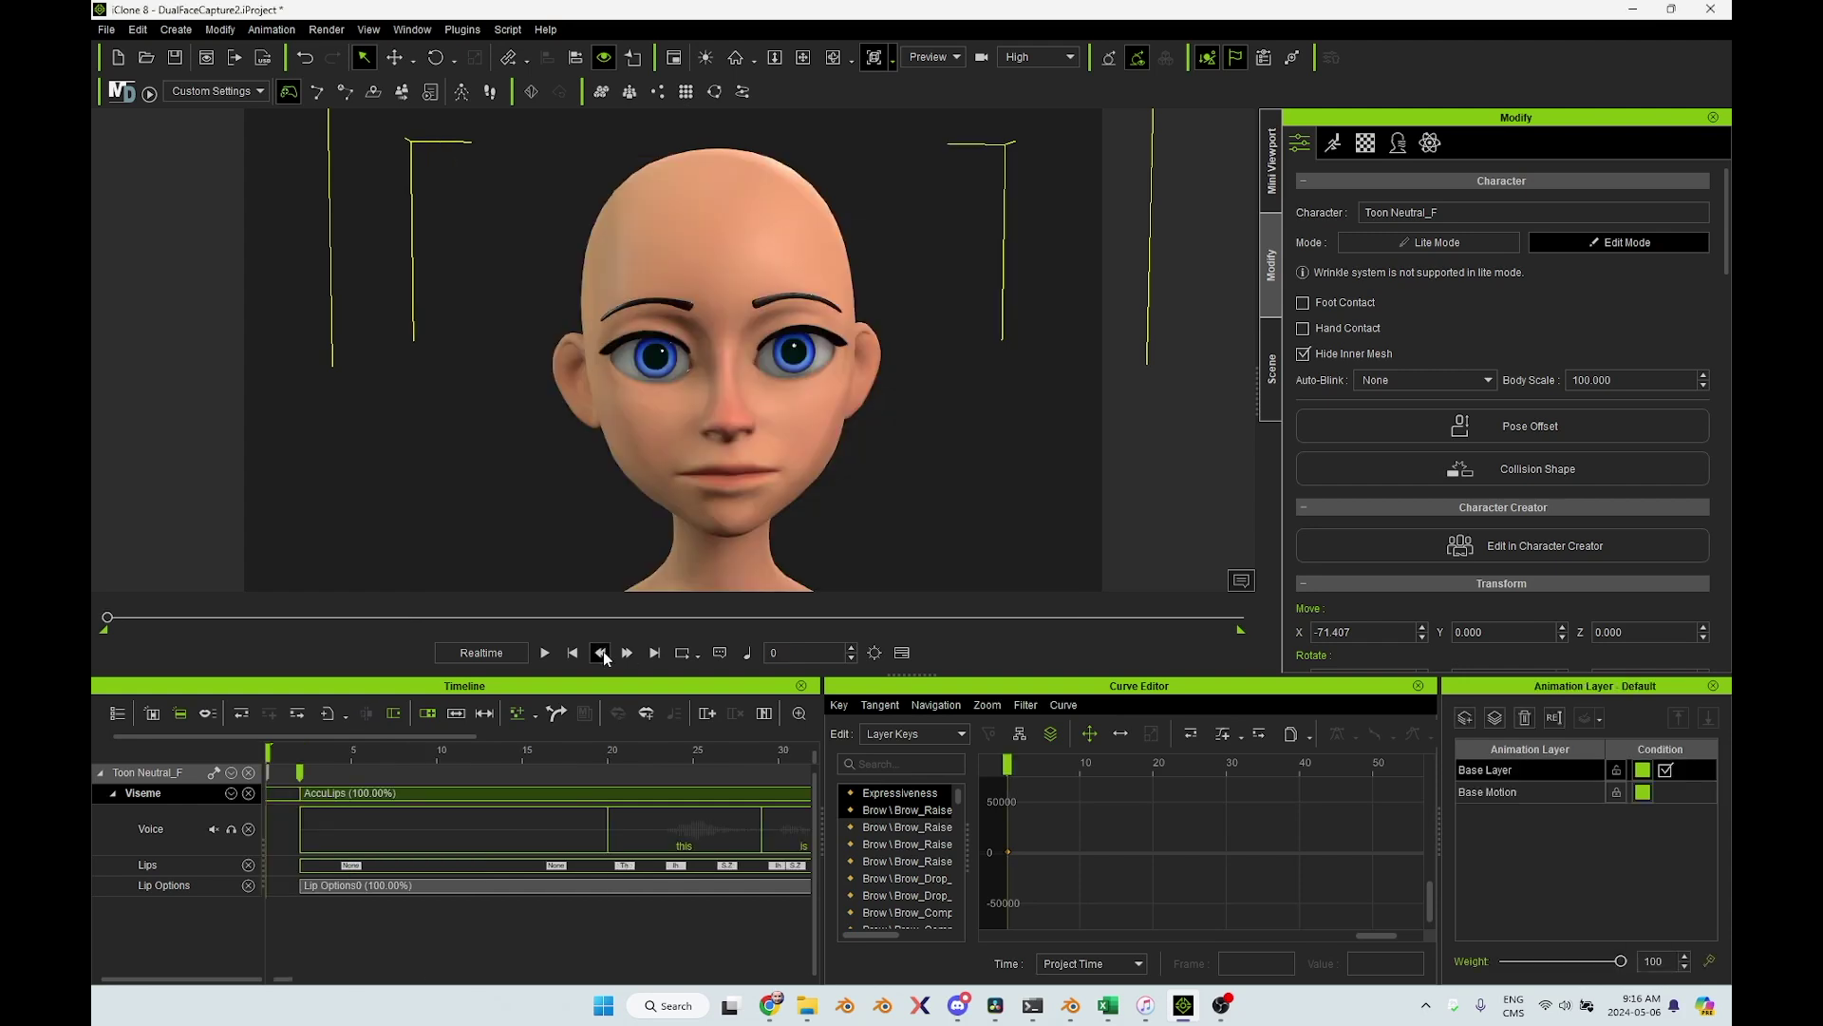
Play back the lip-synced animation to review it
{"action": "left_click", "coordinate": [545, 651]}
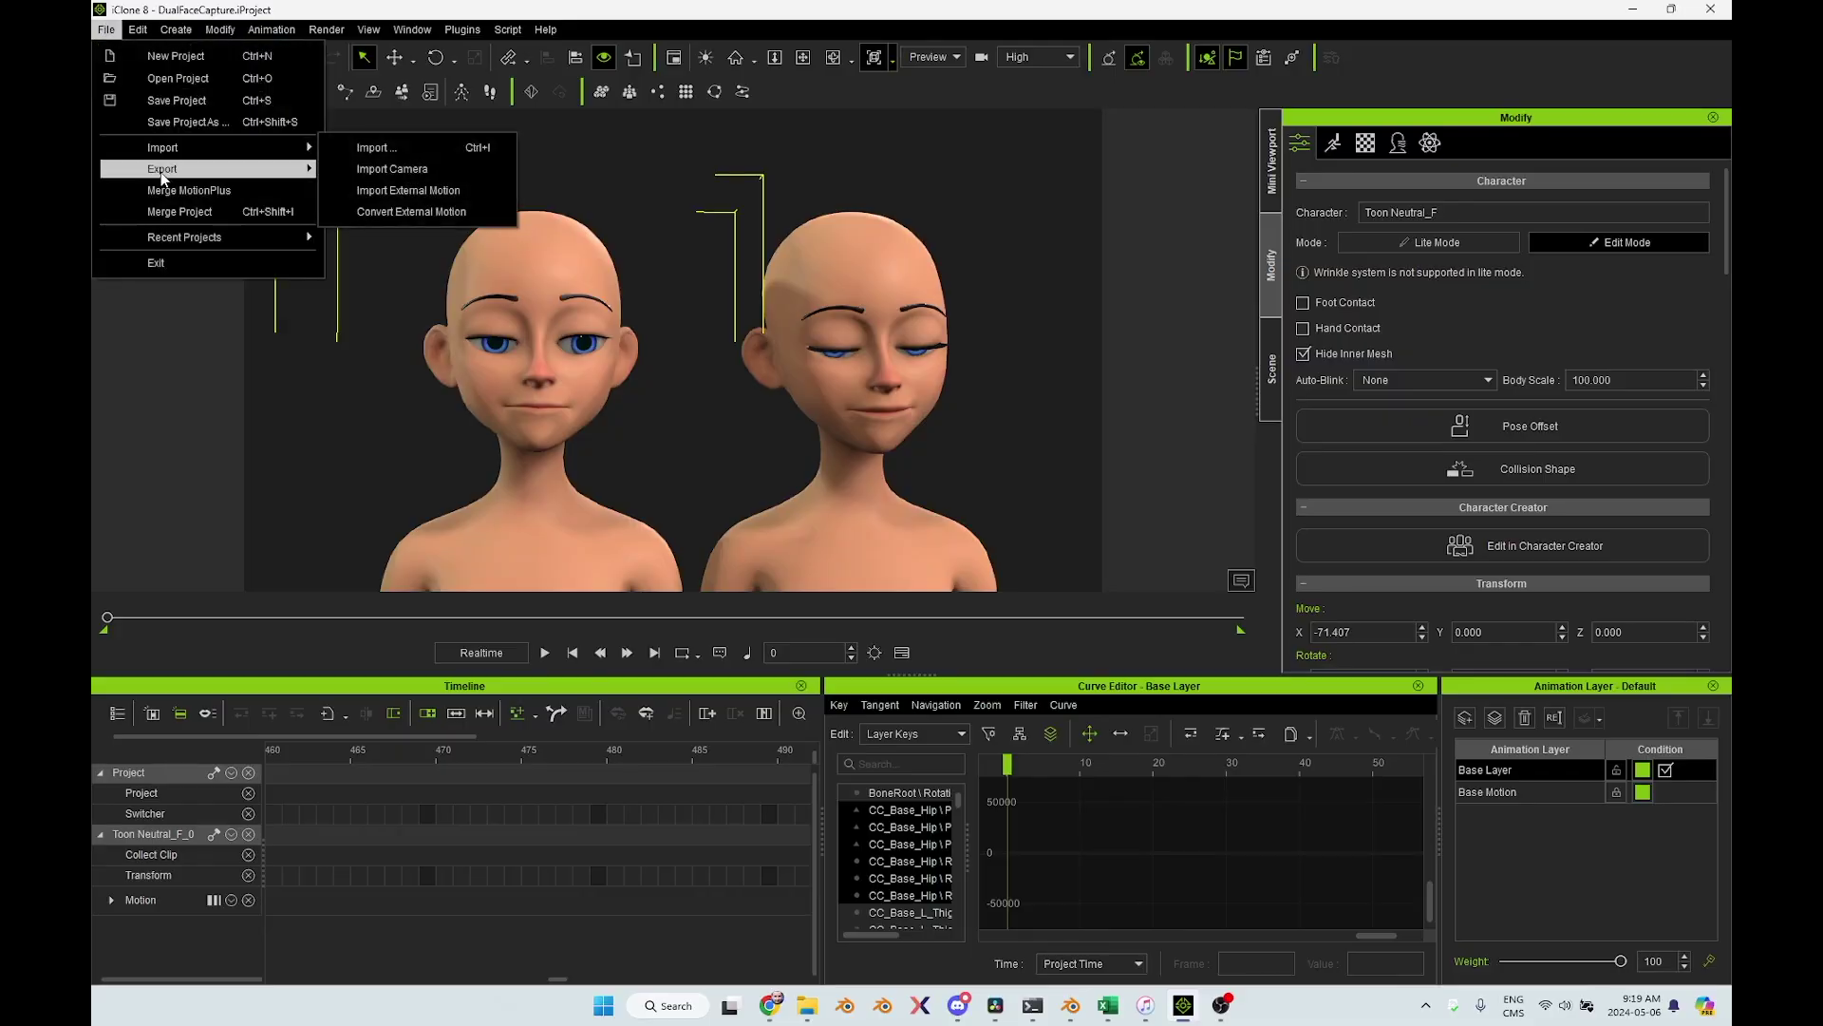
Set up the FBX export with the Blender target preset and texture embedding turned off
{"action": "mouse_move", "coordinate": [167, 169]}
{"action": "left_click", "coordinate": [365, 191]}
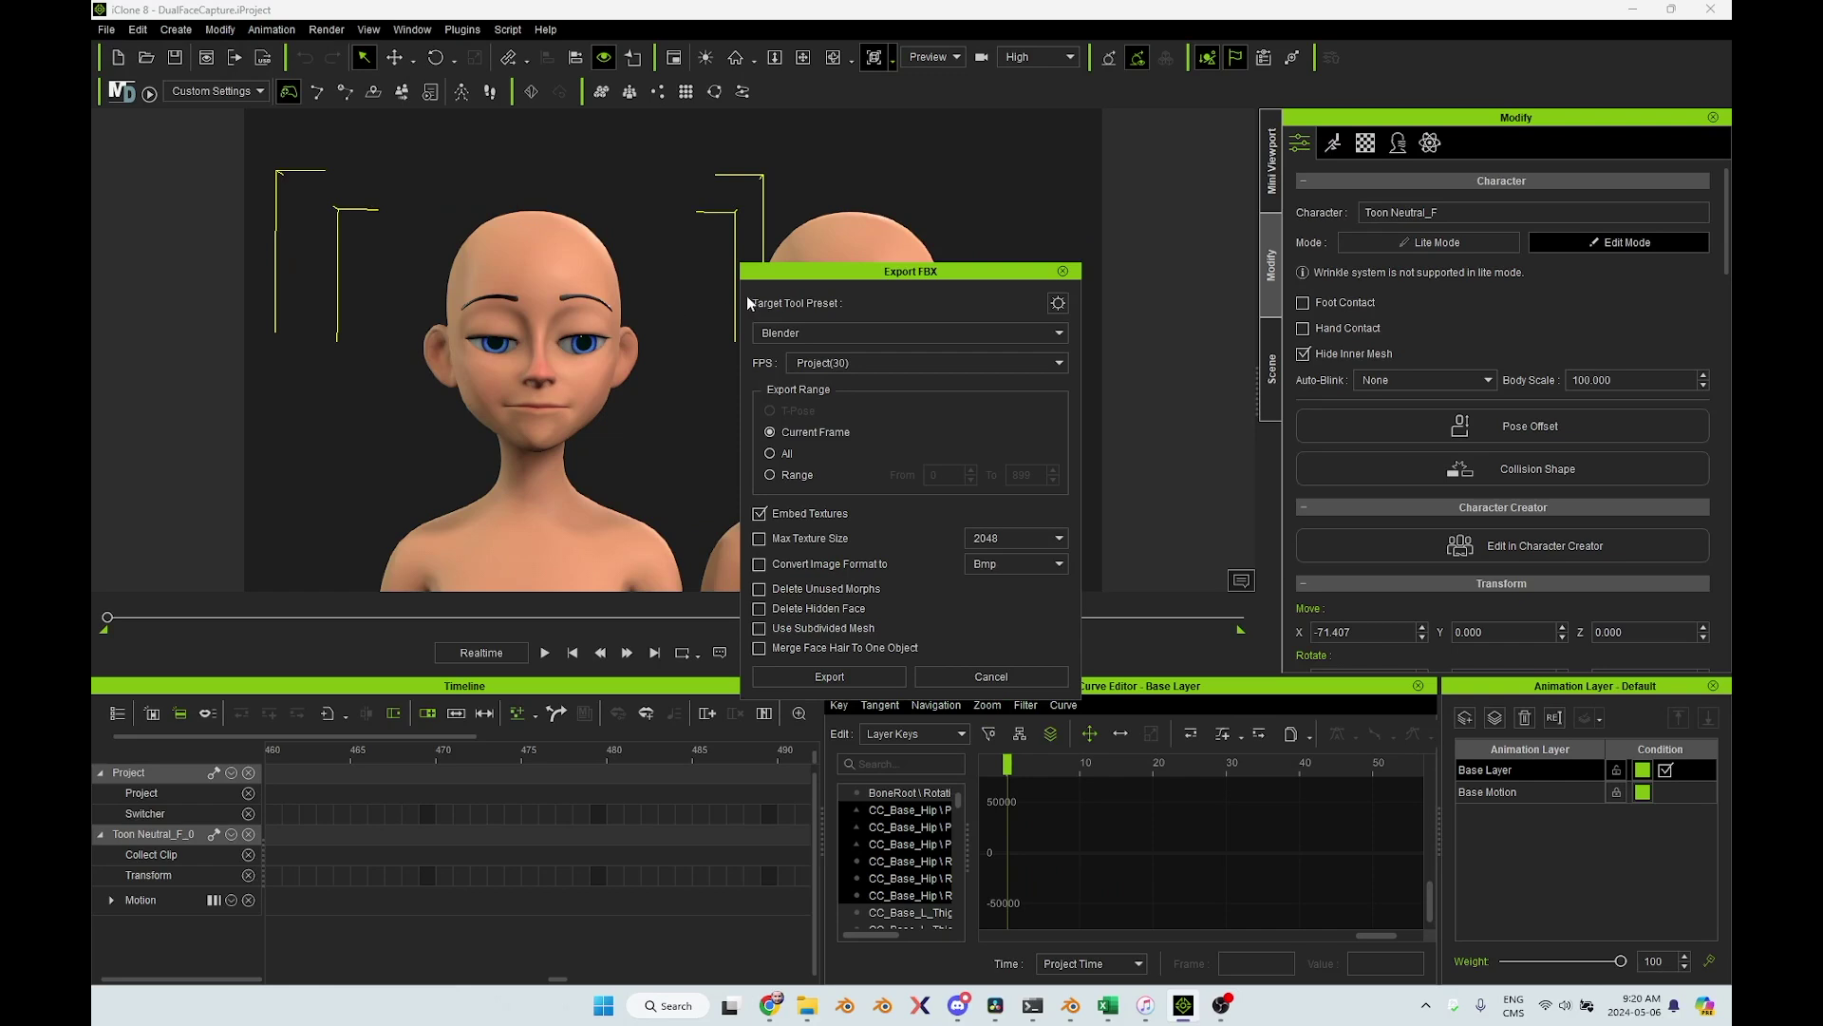
{"action": "left_click", "coordinate": [853, 340]}
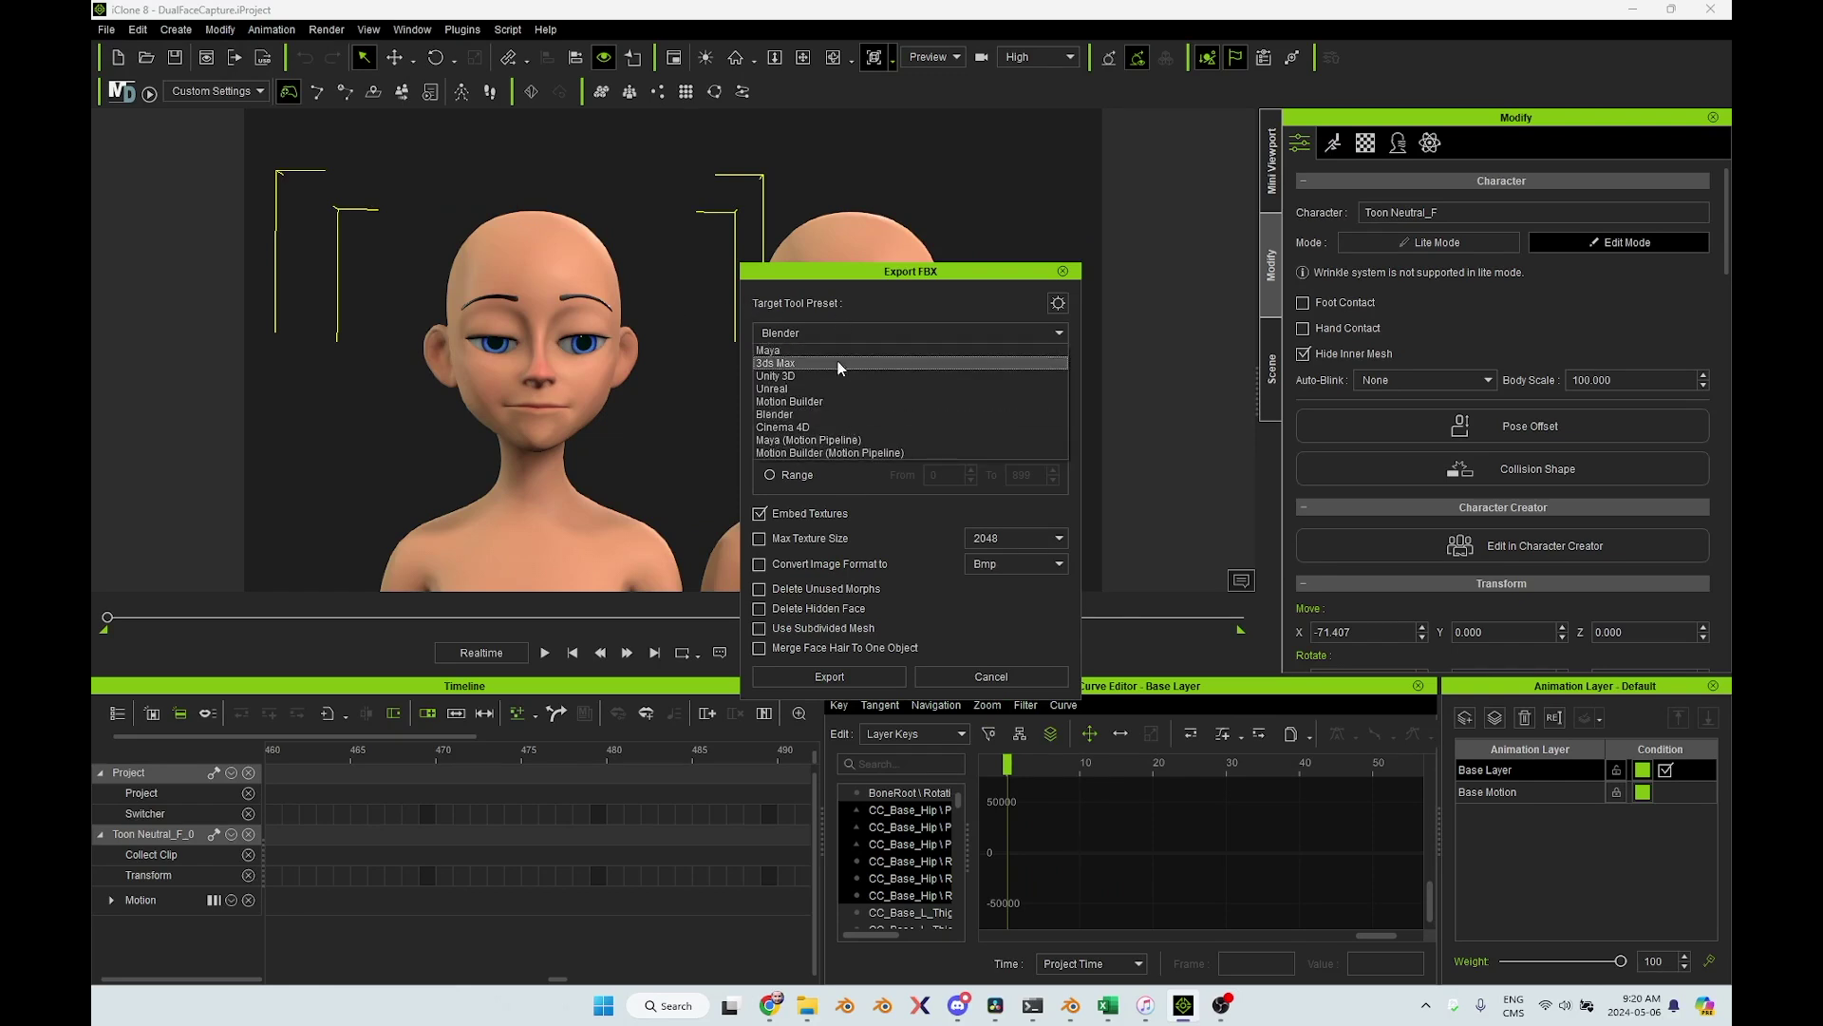
{"action": "left_click", "coordinate": [828, 415]}
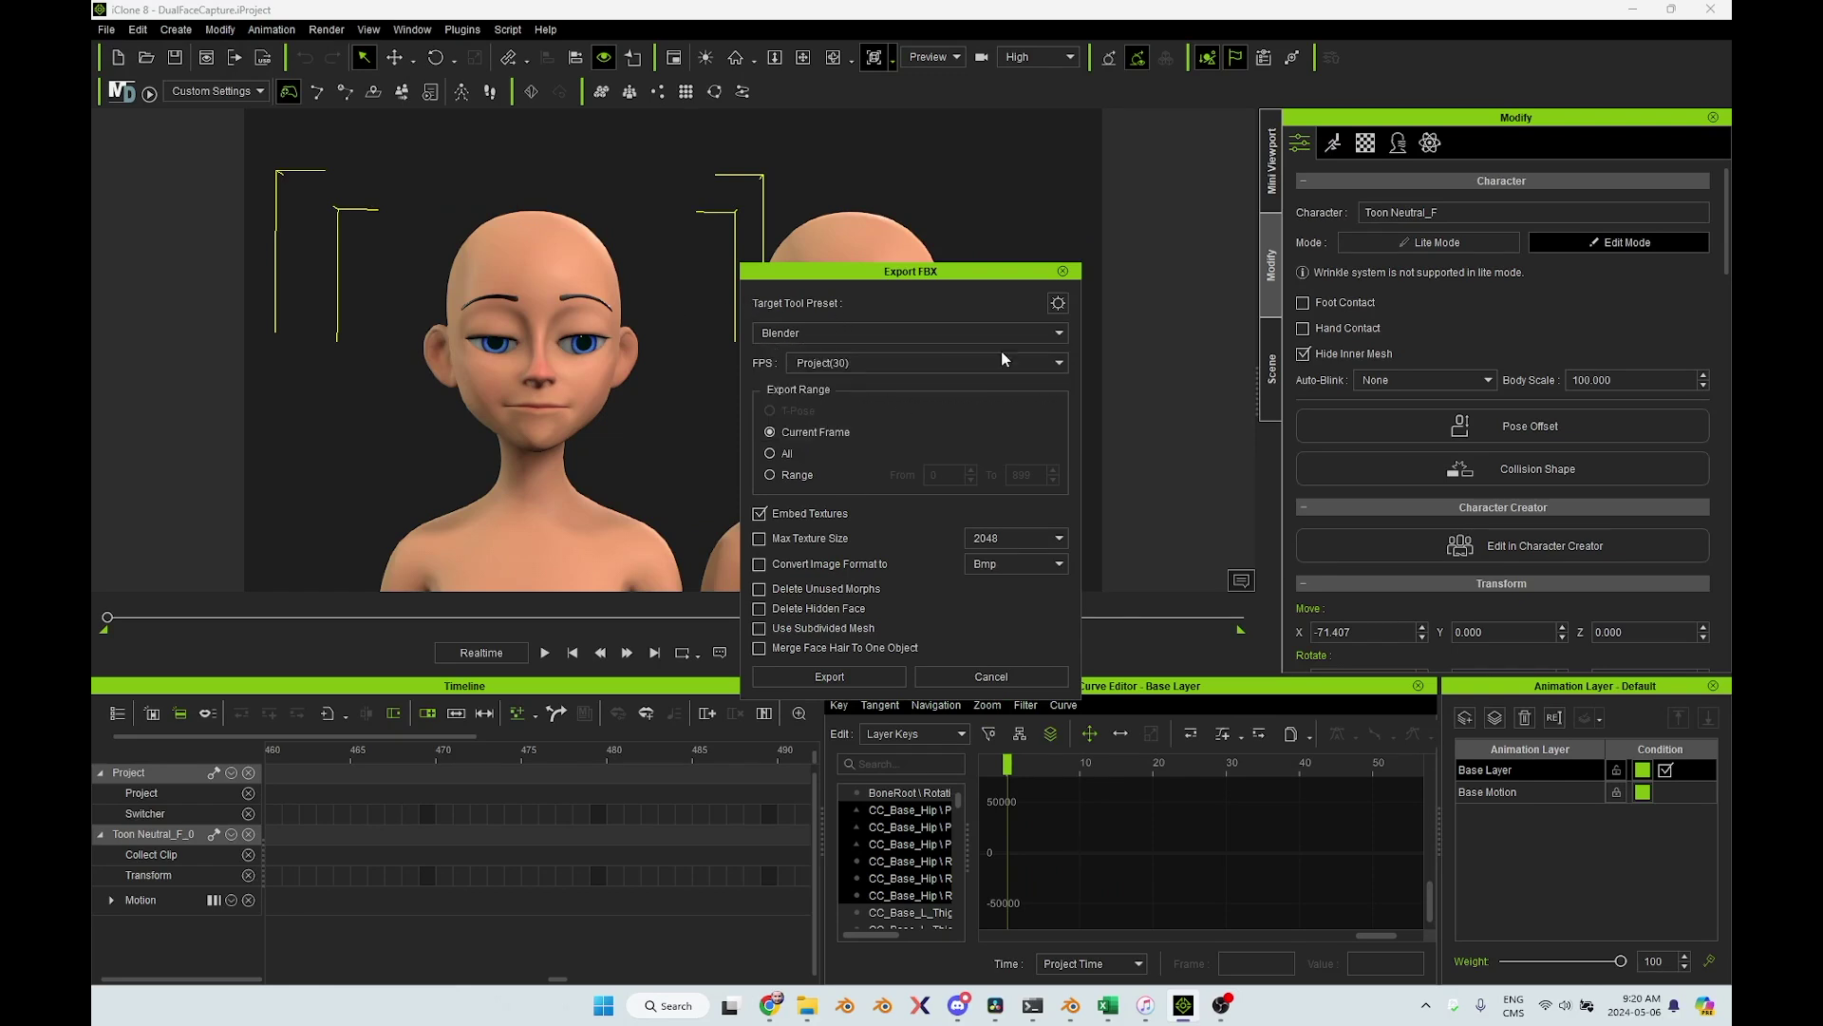
{"action": "left_click", "coordinate": [1057, 304]}
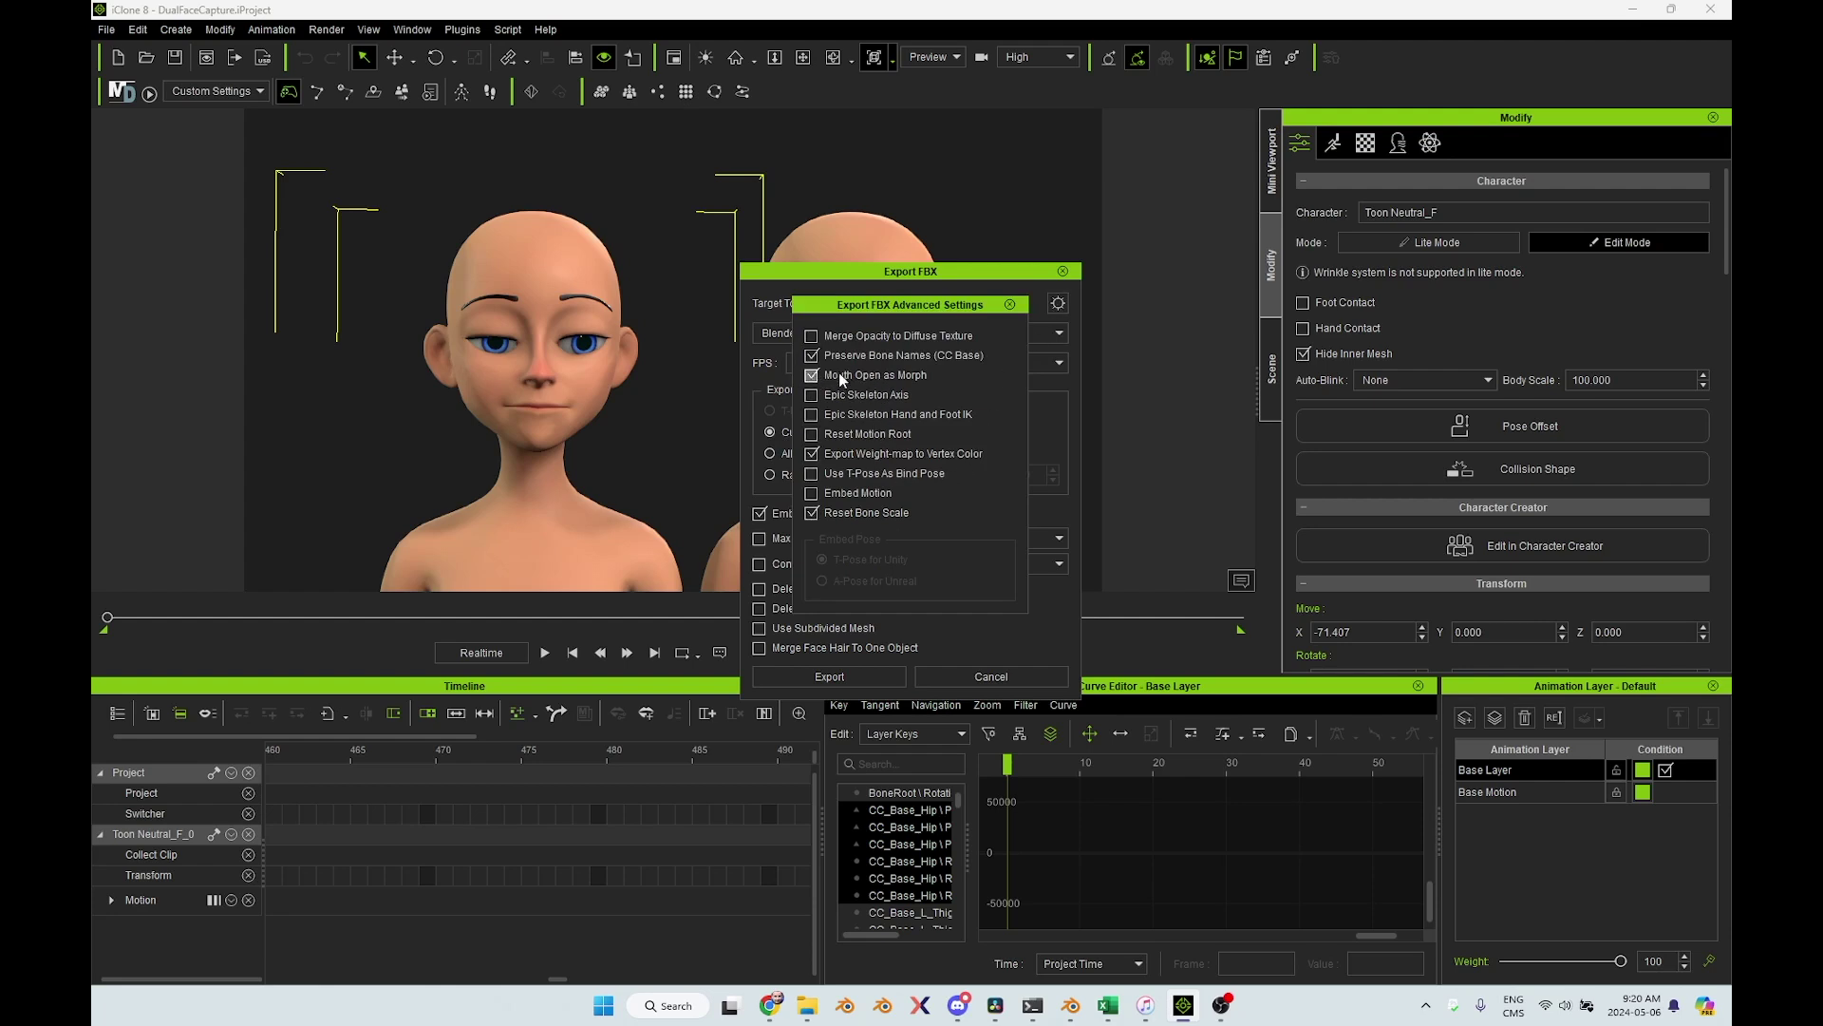
{"action": "left_click", "coordinate": [1010, 304]}
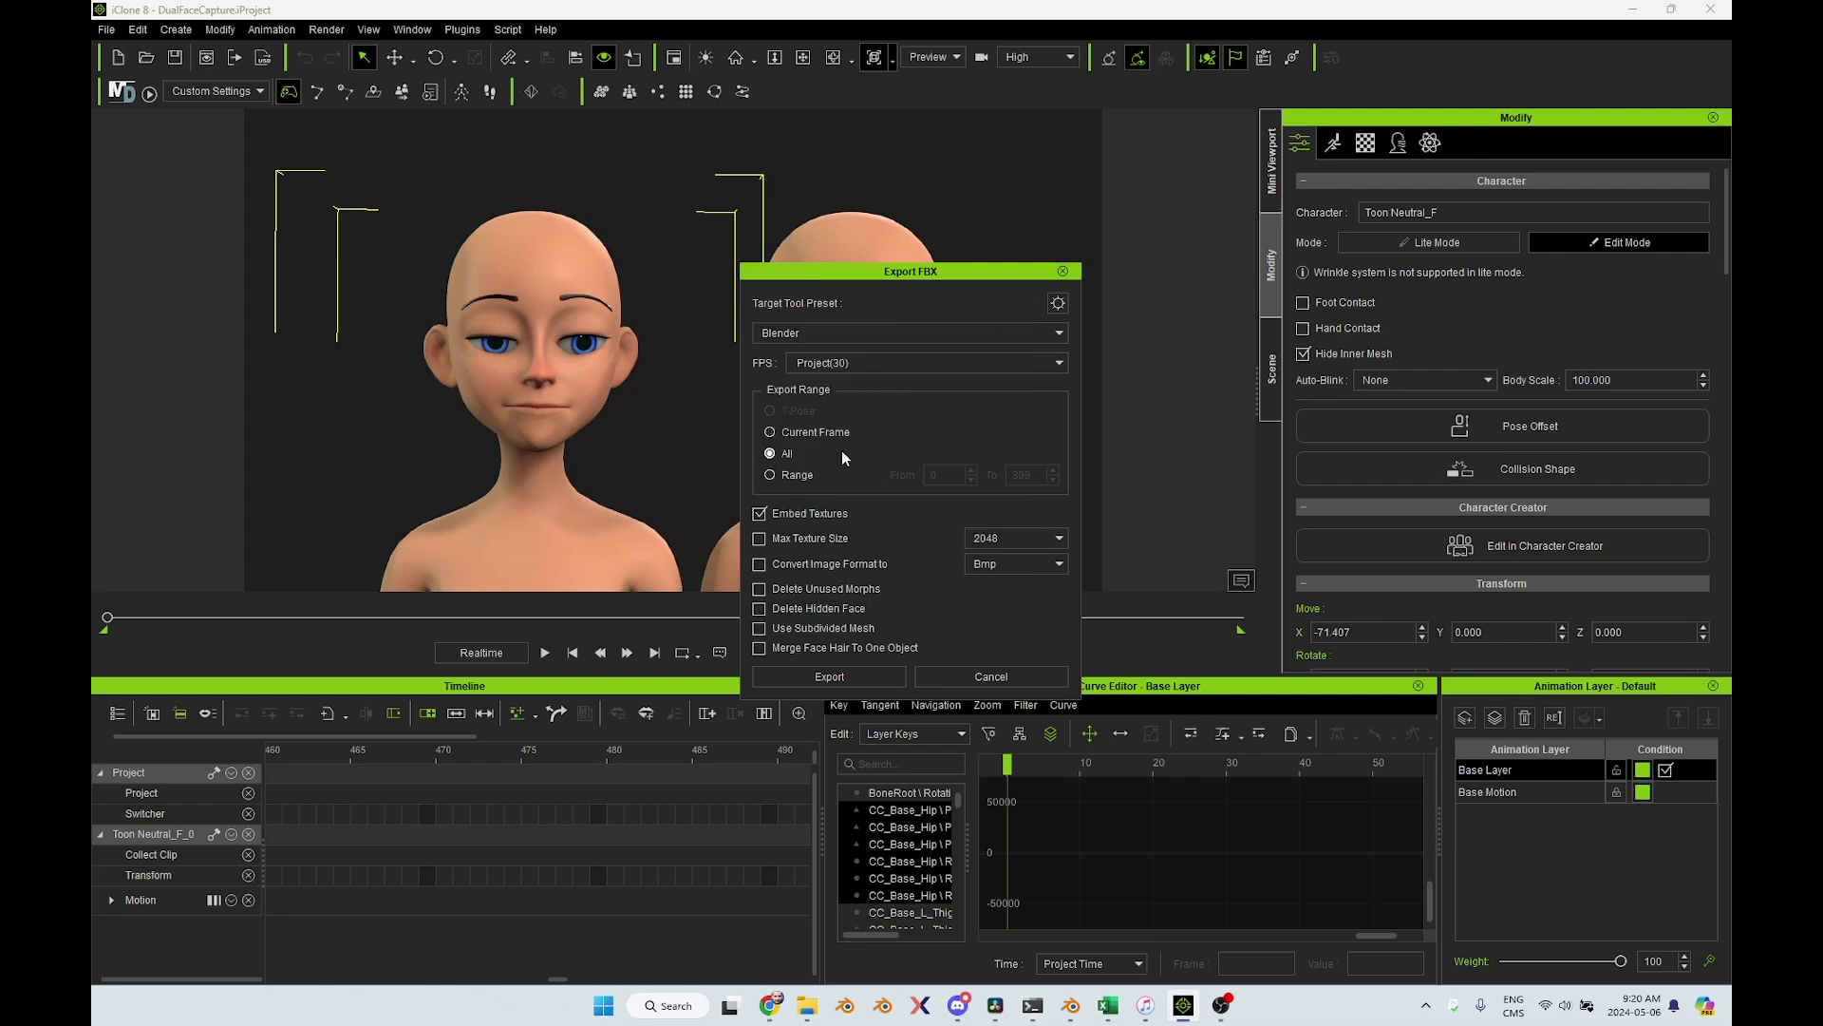
{"action": "left_click", "coordinate": [764, 510]}
Export the FBX and save it as 'facial'
{"action": "left_click", "coordinate": [806, 676]}
{"action": "type", "text": "facialCaptureBB"}
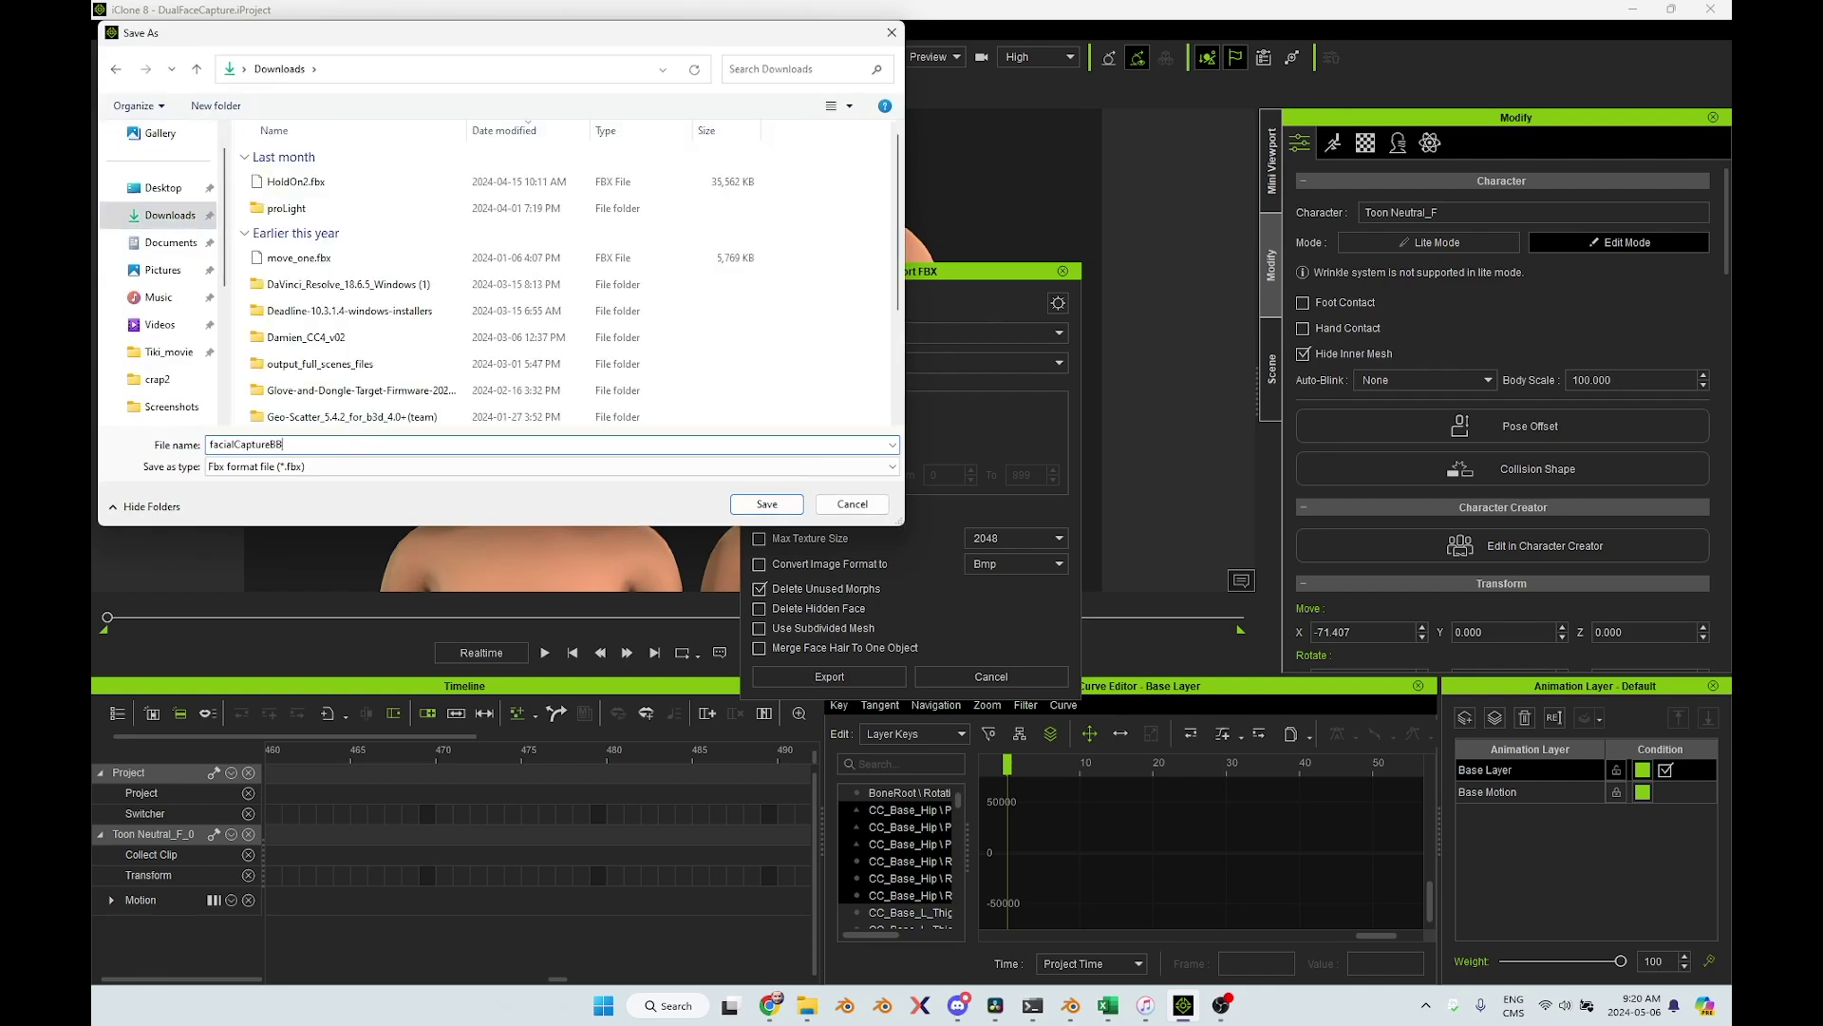
{"action": "left_click", "coordinate": [765, 505]}
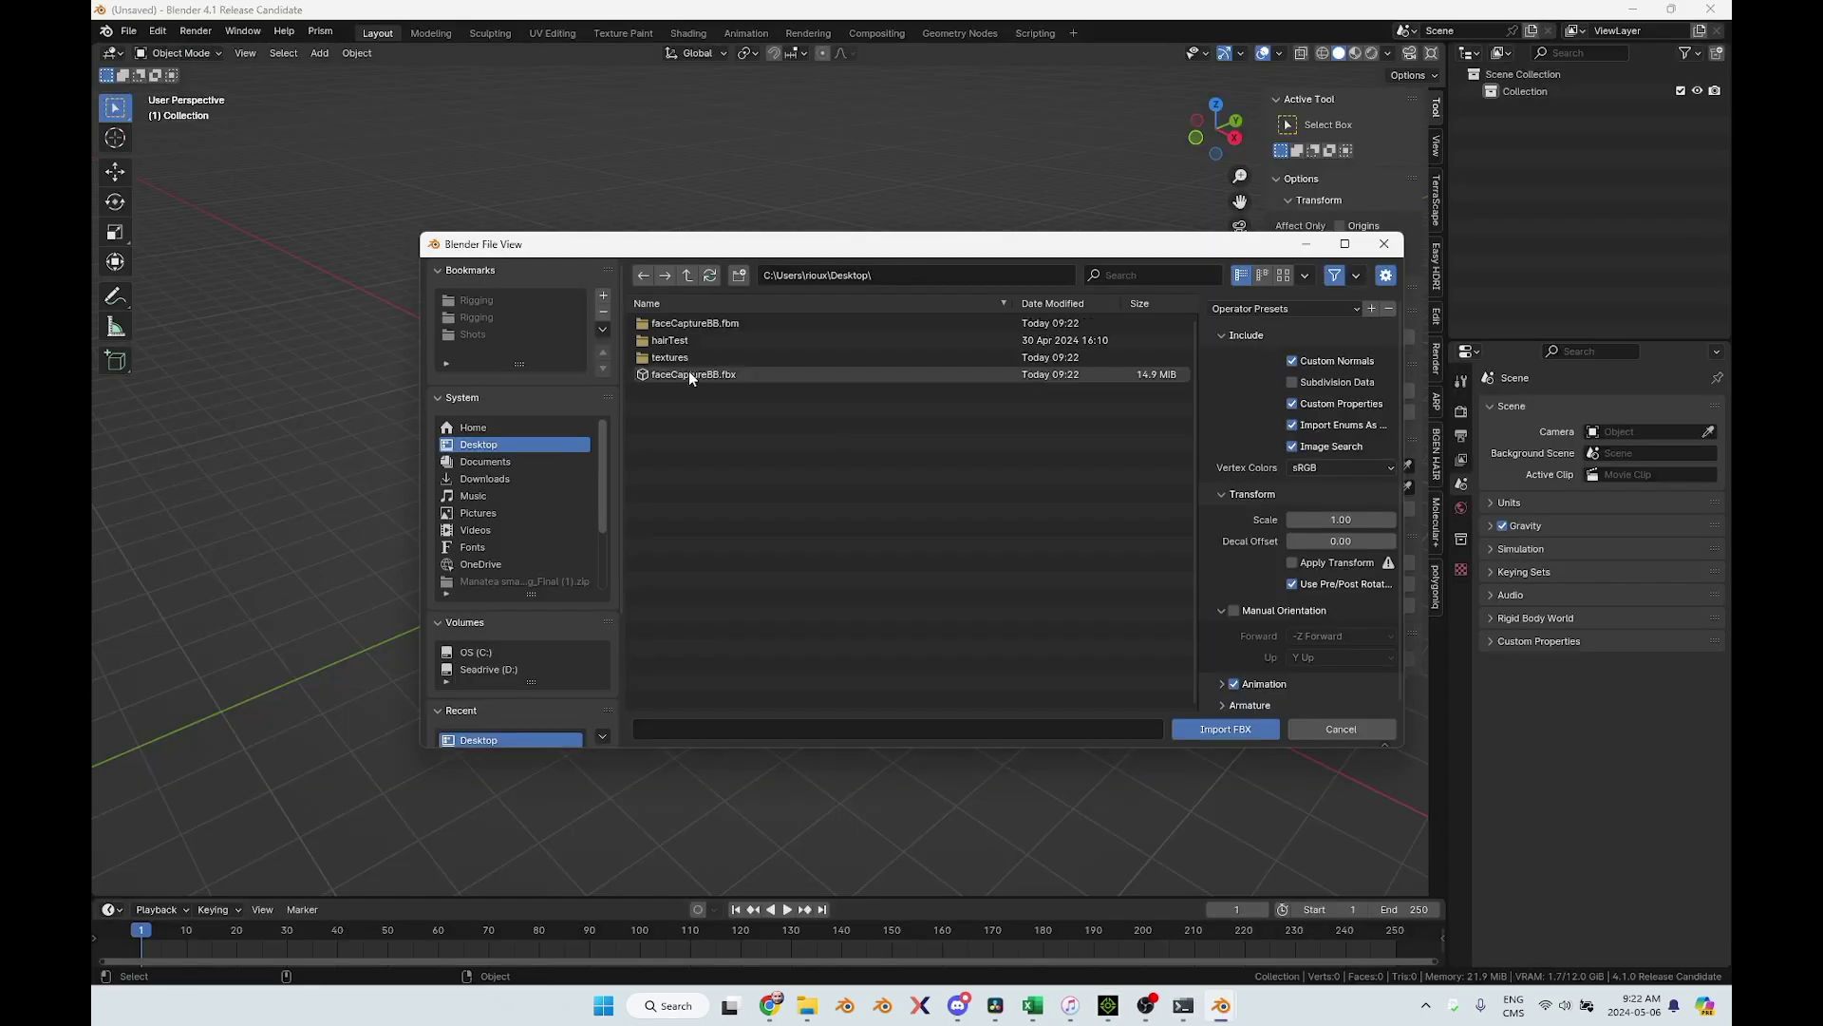
Load faceCaptureBB.fbx, scrub its animation to frame 115, then select GEO-Manatea_FACE in the rig file
{"action": "double_click", "coordinate": [687, 371]}
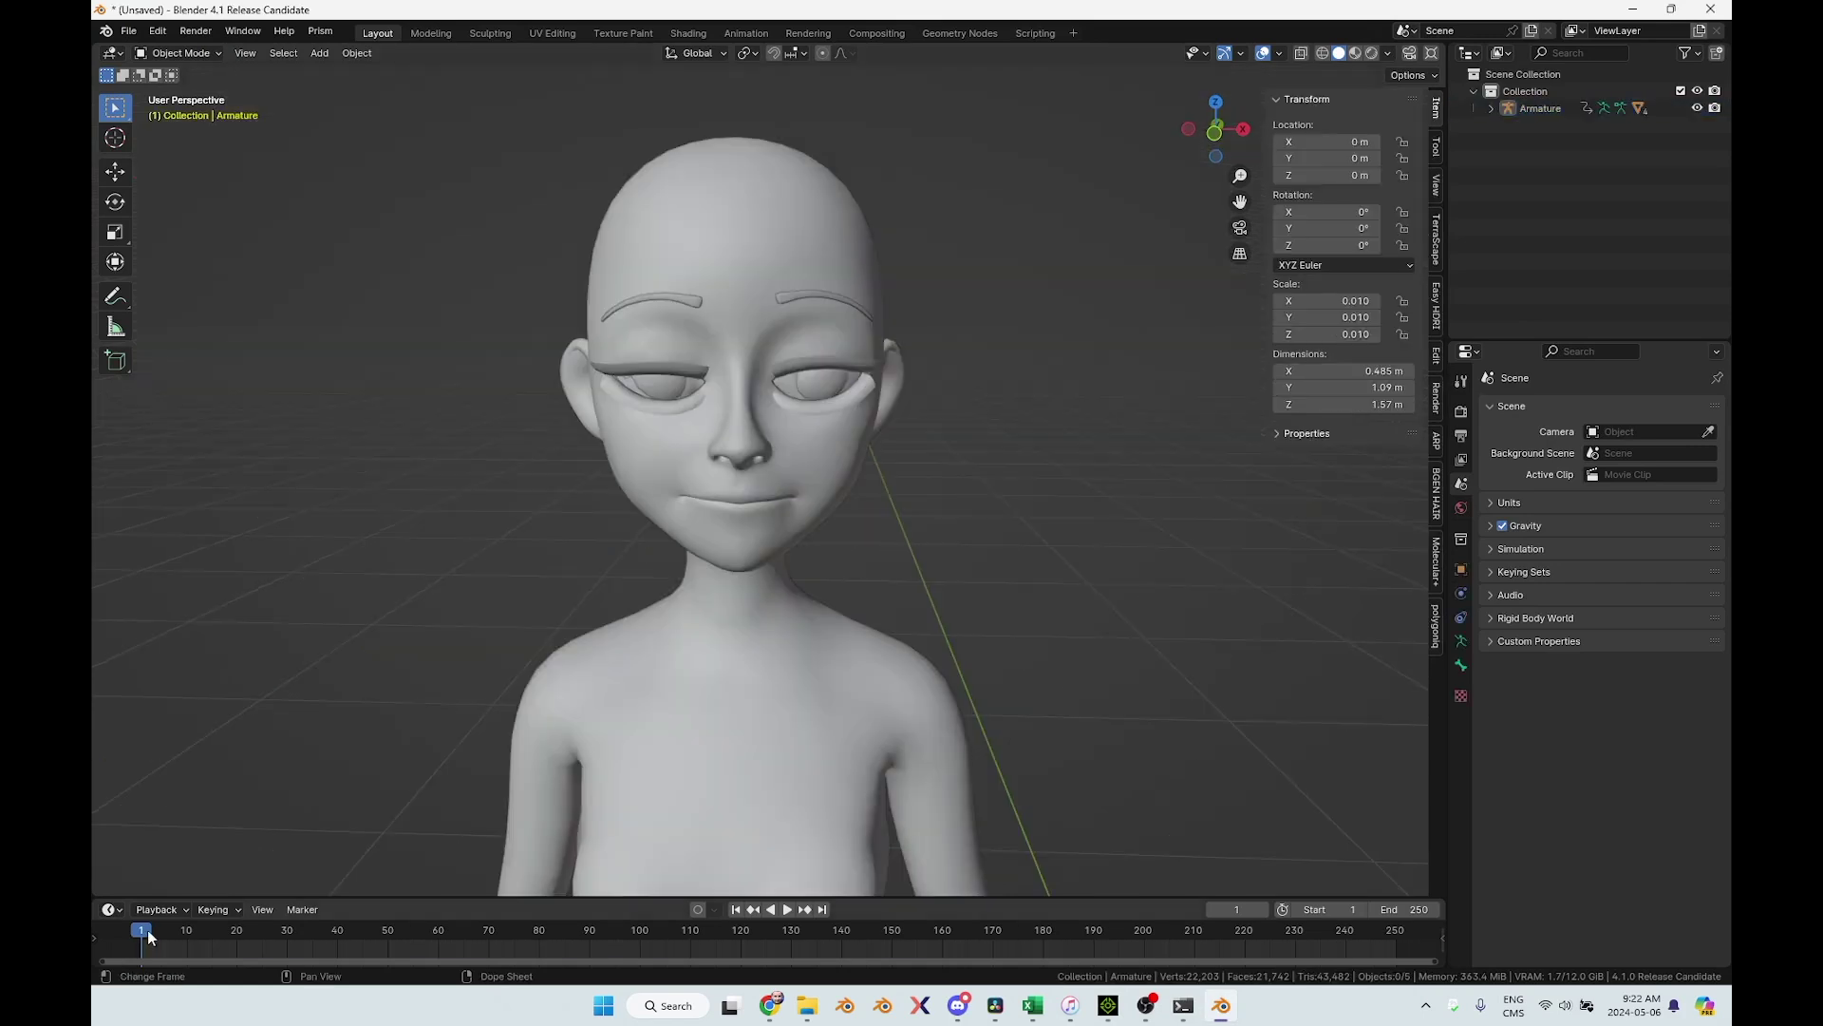
{"action": "left_click_drag", "start_coordinate": [171, 936], "coordinate": [997, 930]}
{"action": "scroll", "coordinate": [916, 675], "scroll_direction": "down", "scroll_amount": 5}
{"action": "scroll", "coordinate": [802, 646], "scroll_direction": "up", "scroll_amount": 4}
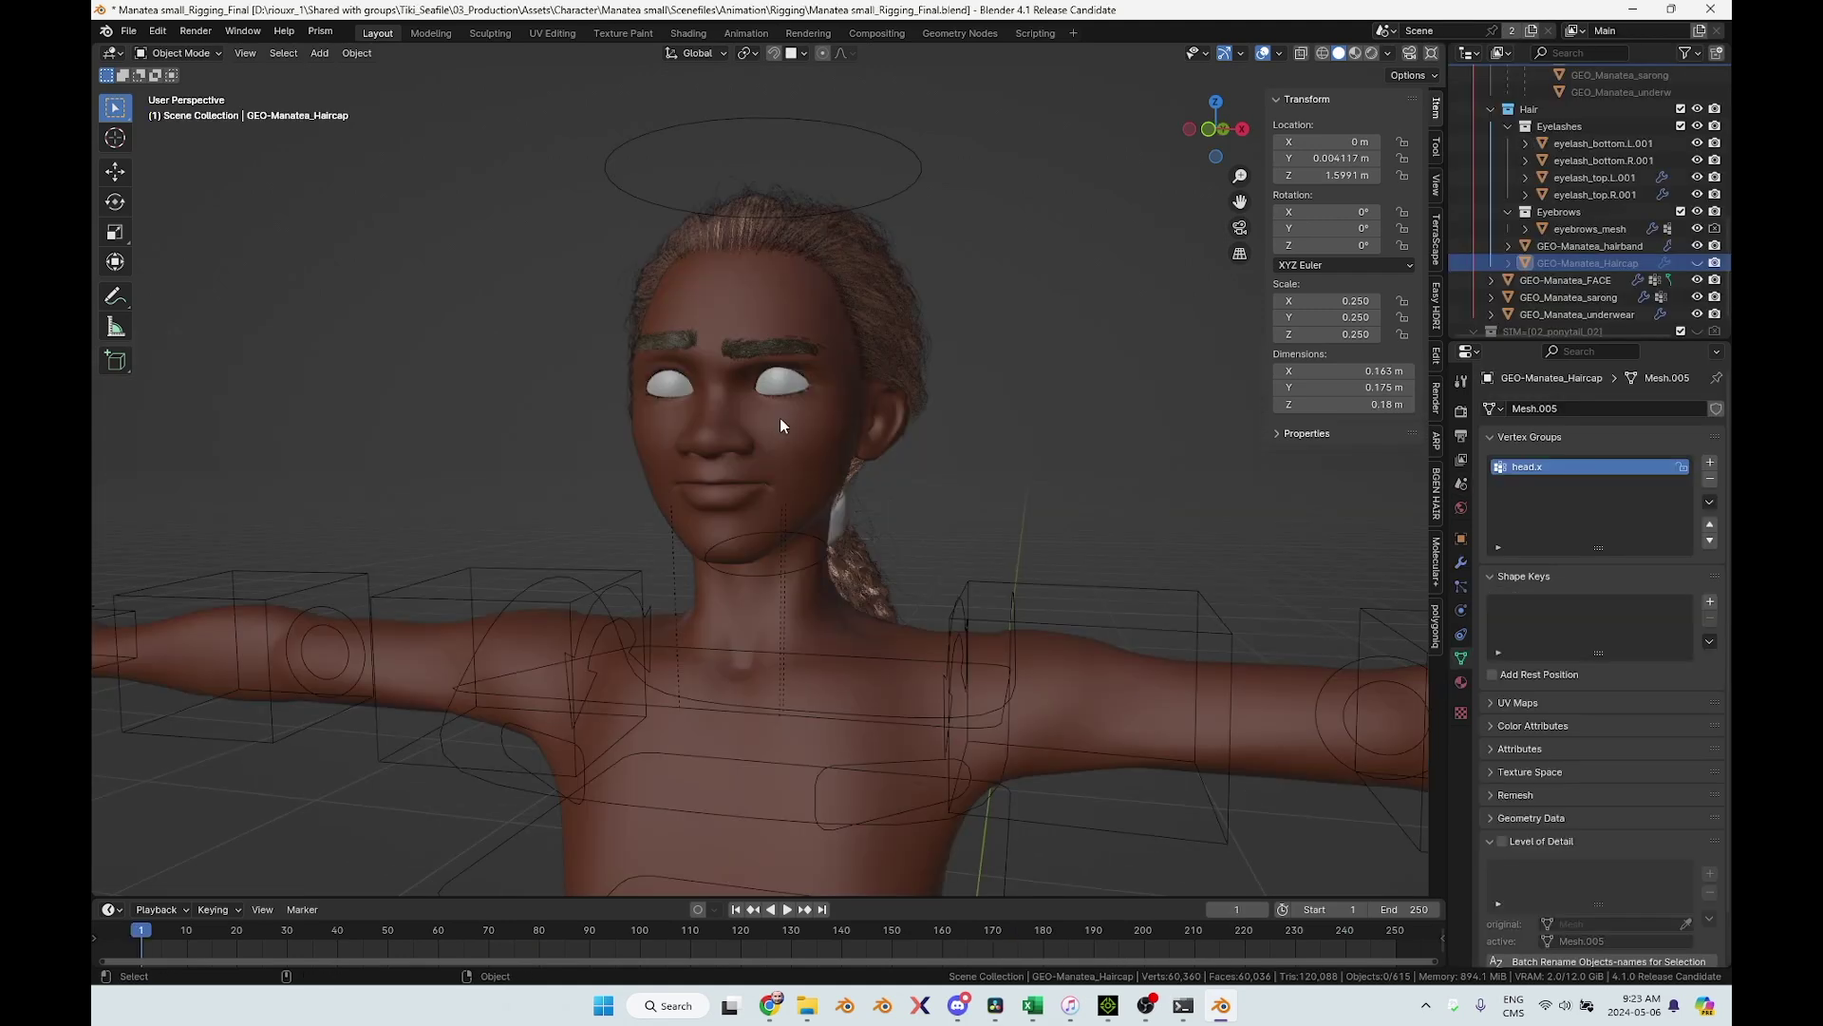
{"action": "left_click", "coordinate": [794, 418]}
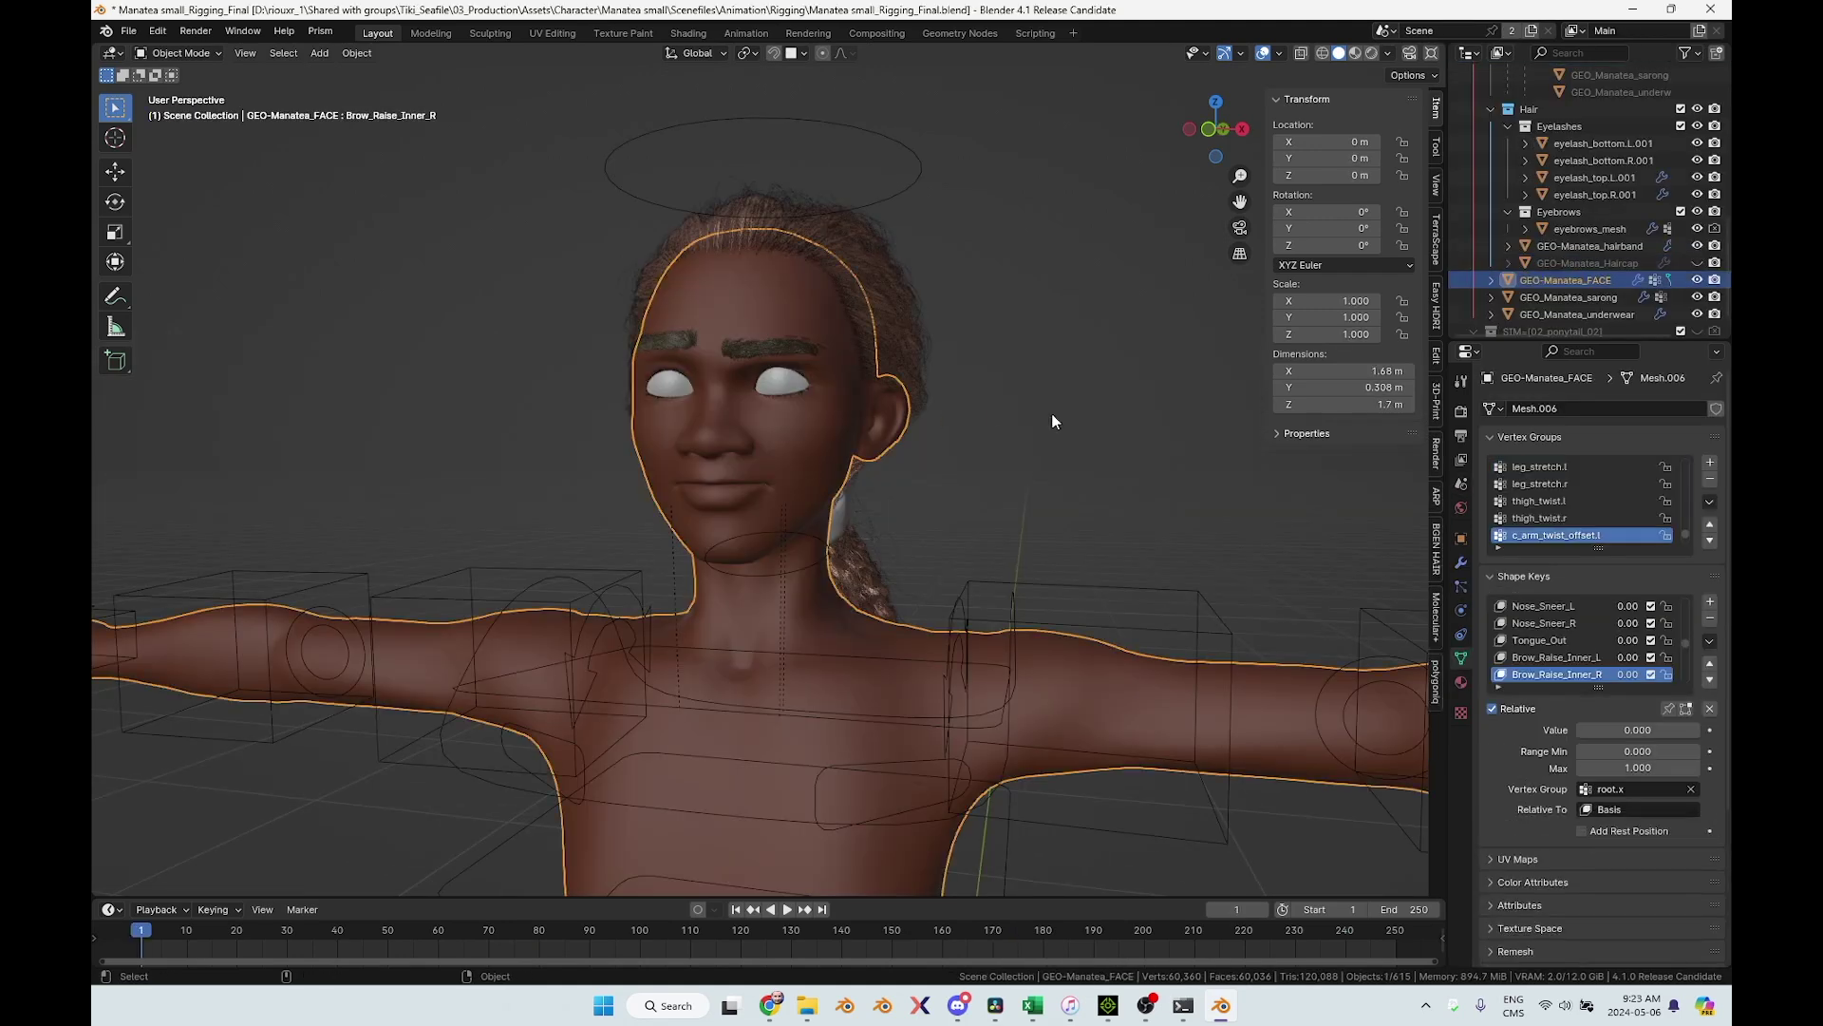
Scroll through the Manatea face's shape keys, then deselect the face mesh in the viewport
{"action": "scroll", "coordinate": [1637, 655], "scroll_direction": "up", "scroll_amount": 10}
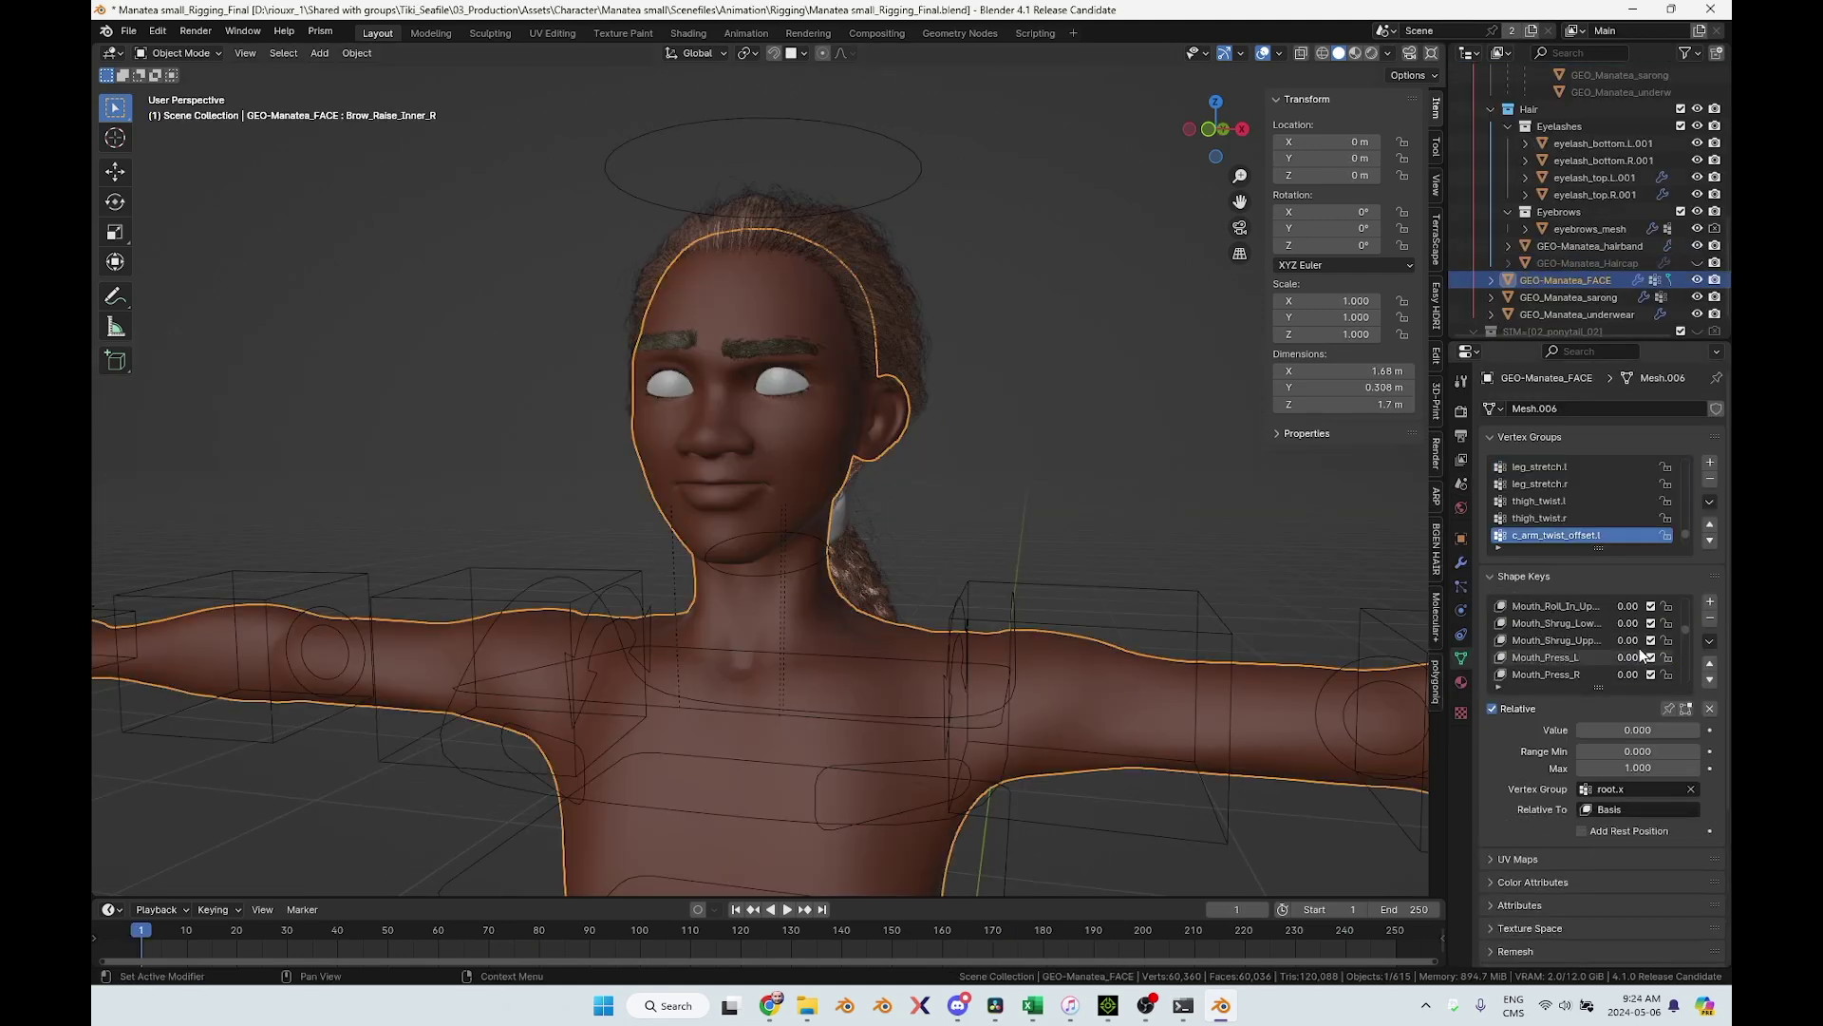
{"action": "scroll", "coordinate": [1639, 647], "scroll_direction": "down", "scroll_amount": 5}
{"action": "left_click_drag", "start_coordinate": [1687, 634], "coordinate": [1683, 605]}
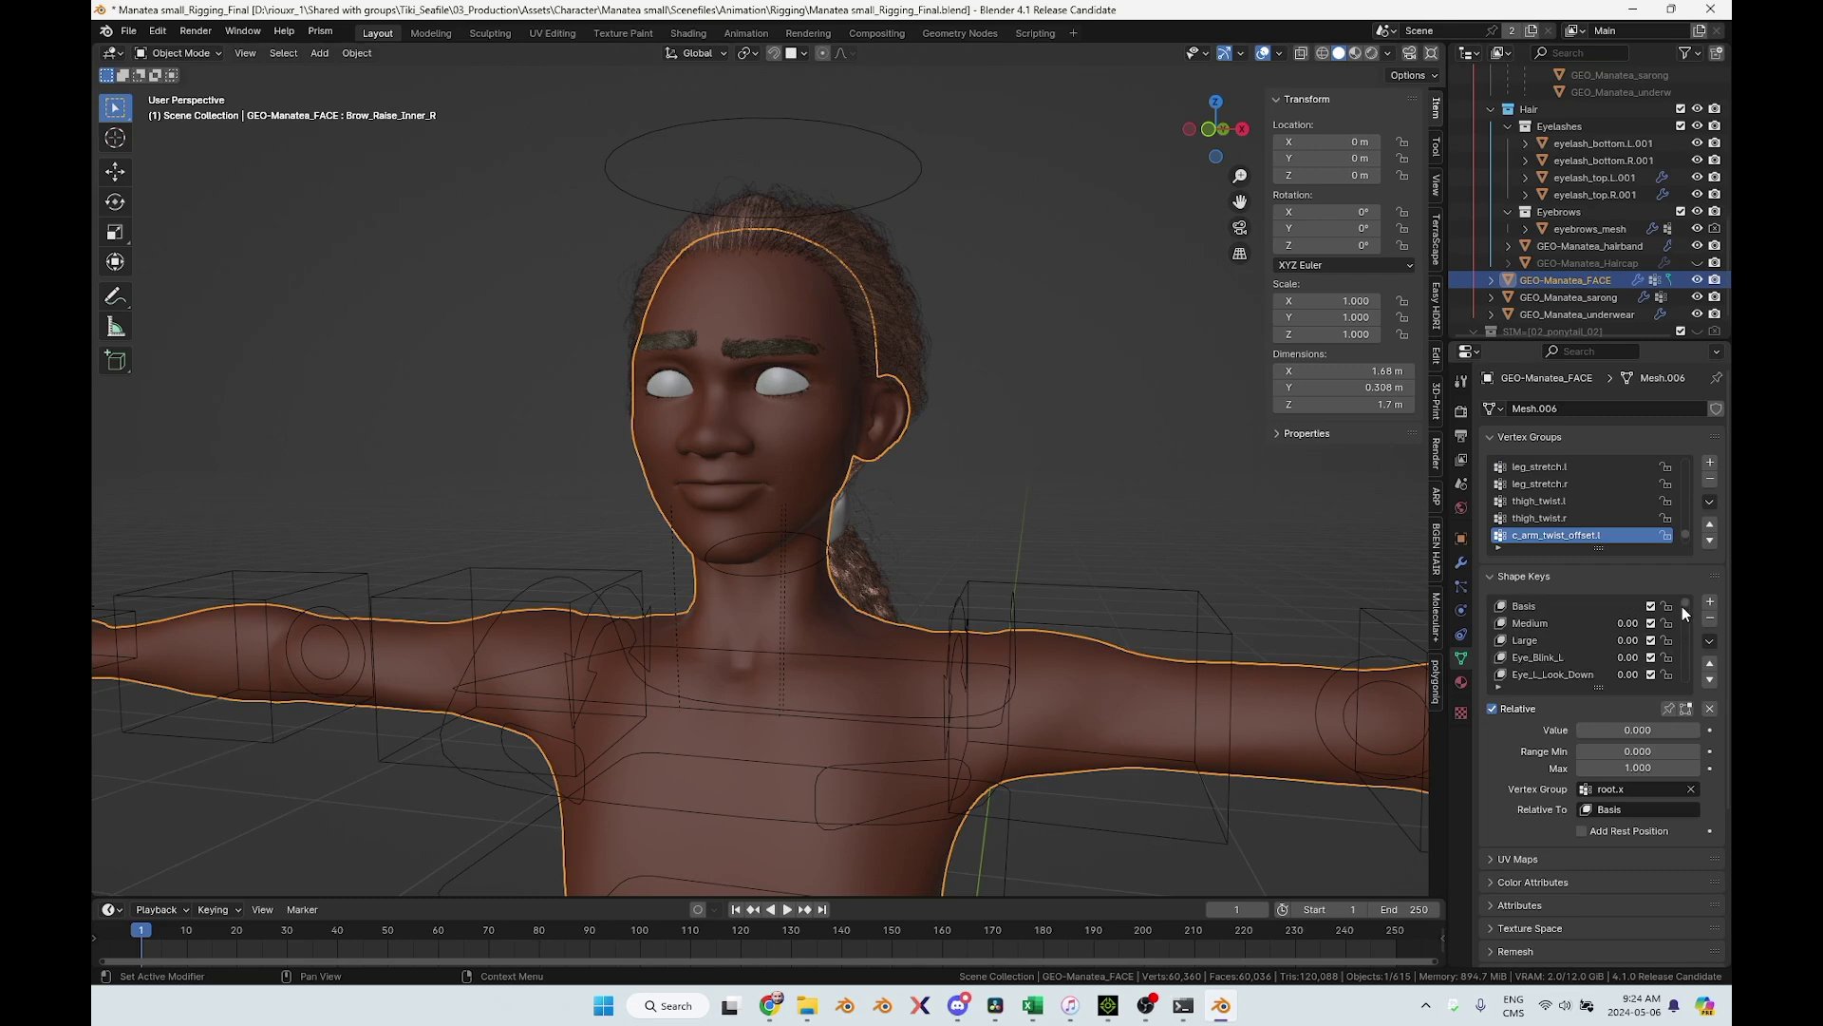
{"action": "left_click", "coordinate": [1052, 384]}
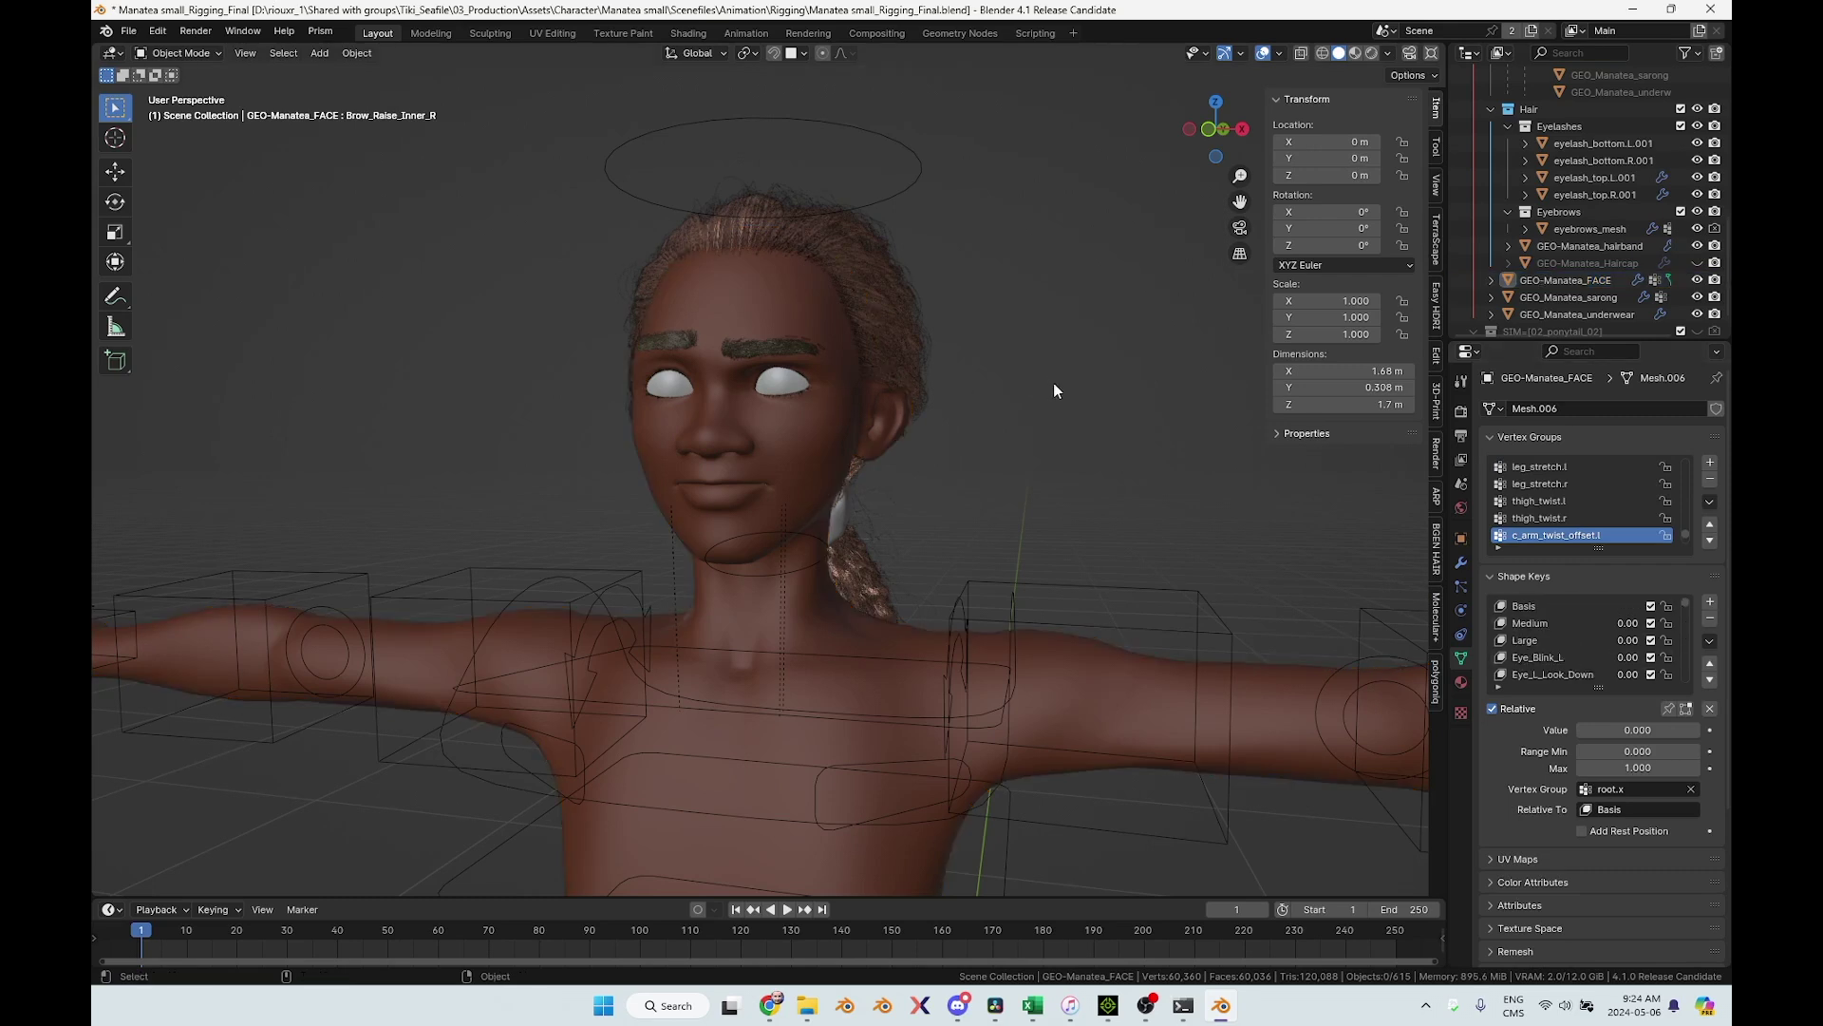
{"action": "scroll", "coordinate": [957, 378], "scroll_direction": "down", "scroll_amount": 5}
{"action": "left_click", "coordinate": [128, 31]}
Import the exported FBX character and play its face animation to check it
{"action": "left_click", "coordinate": [446, 459]}
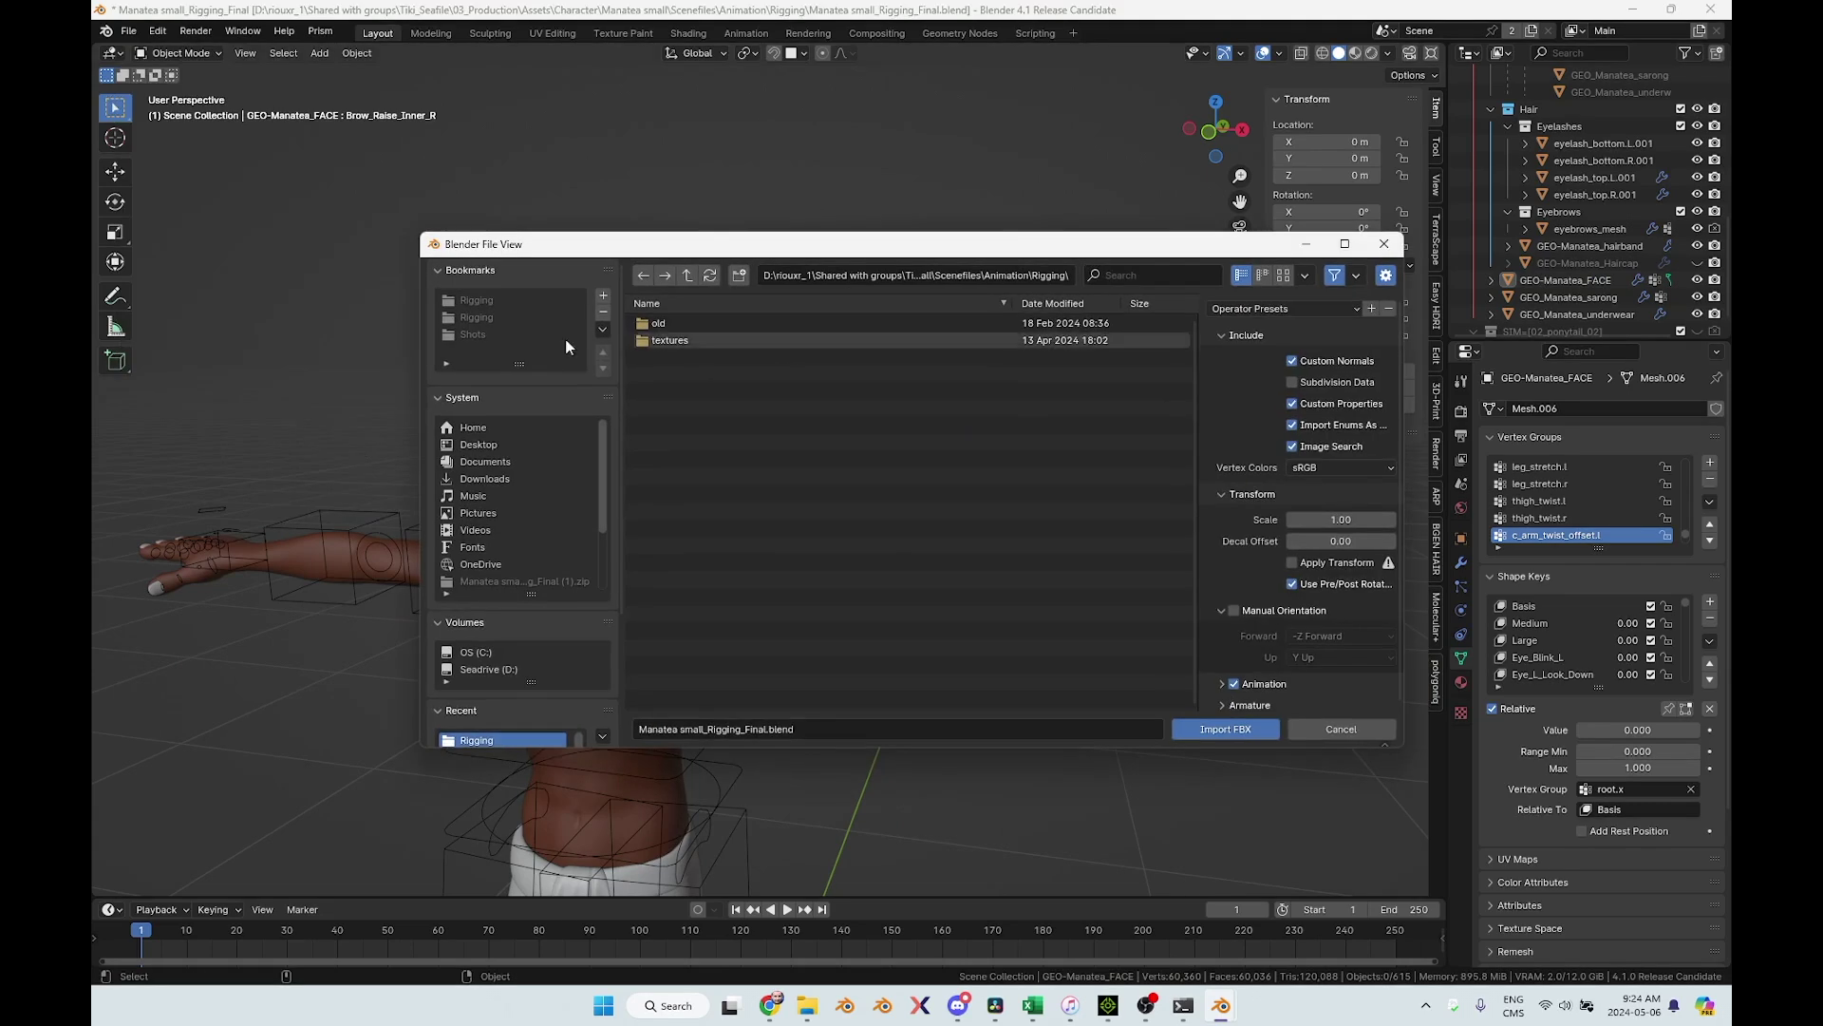
{"action": "double_click", "coordinate": [566, 339]}
{"action": "key", "text": "Escape"}
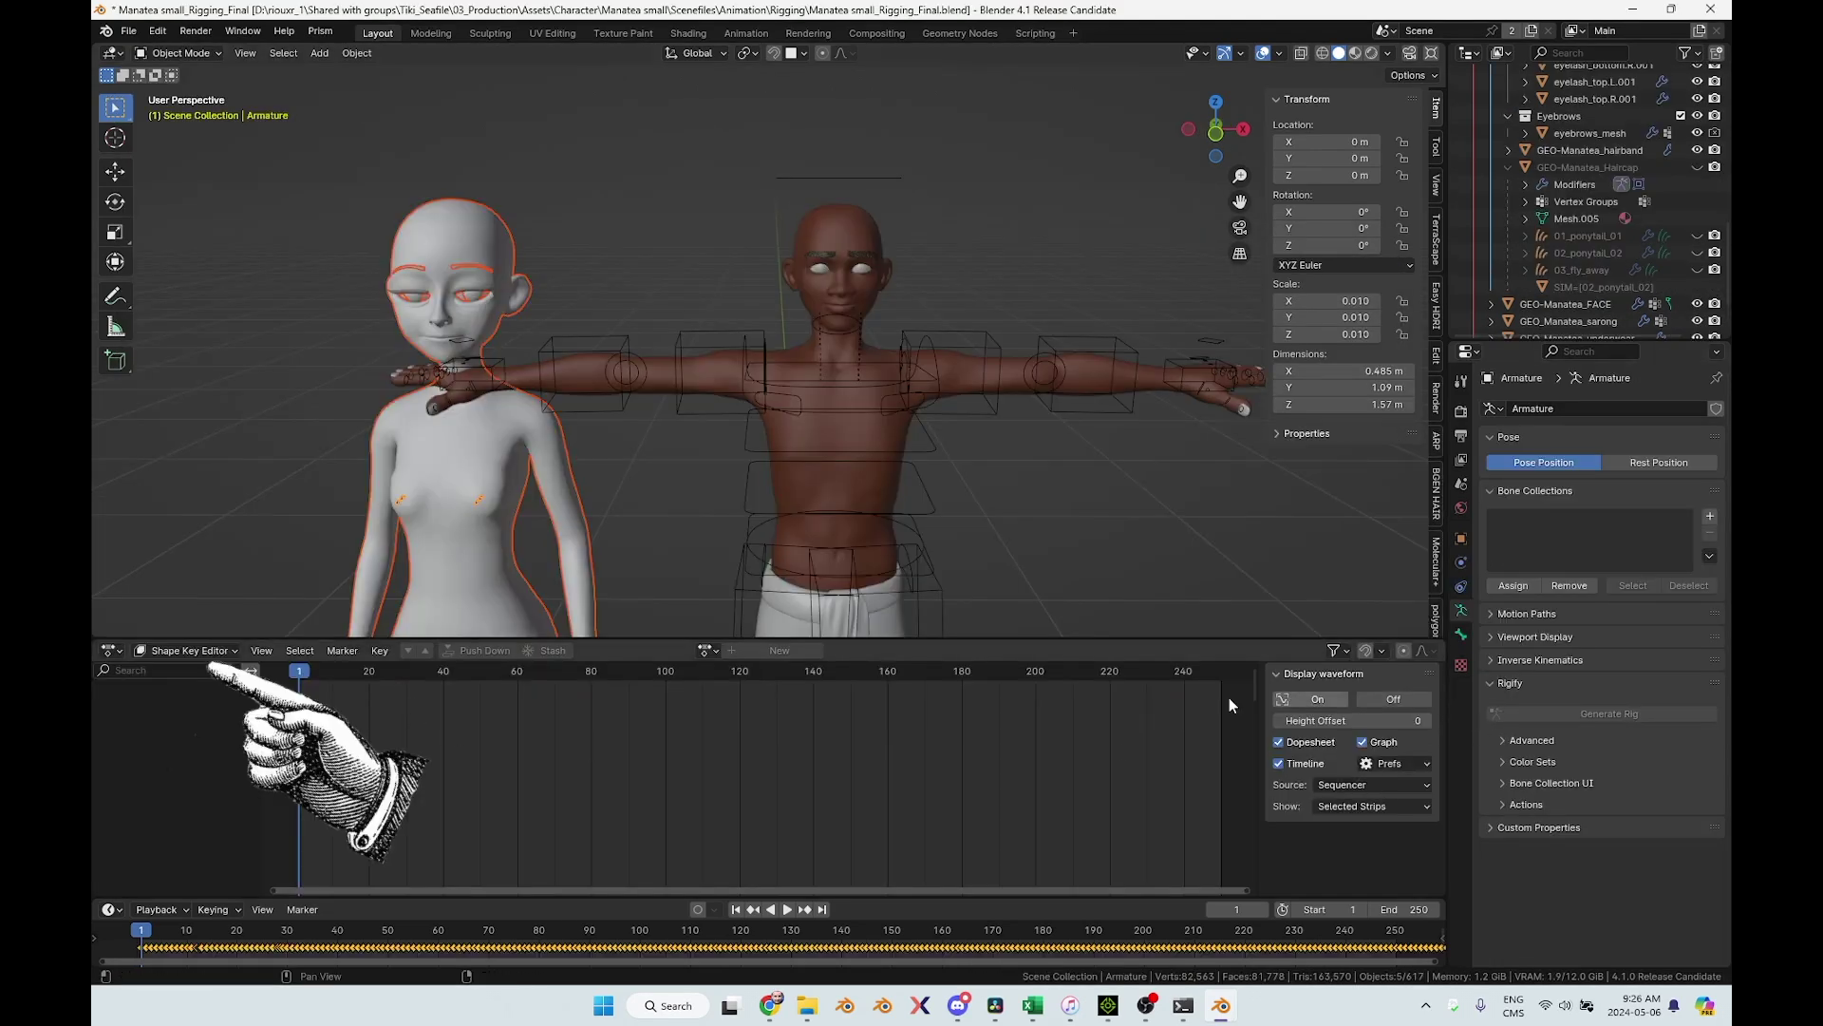
{"action": "key", "text": "space"}
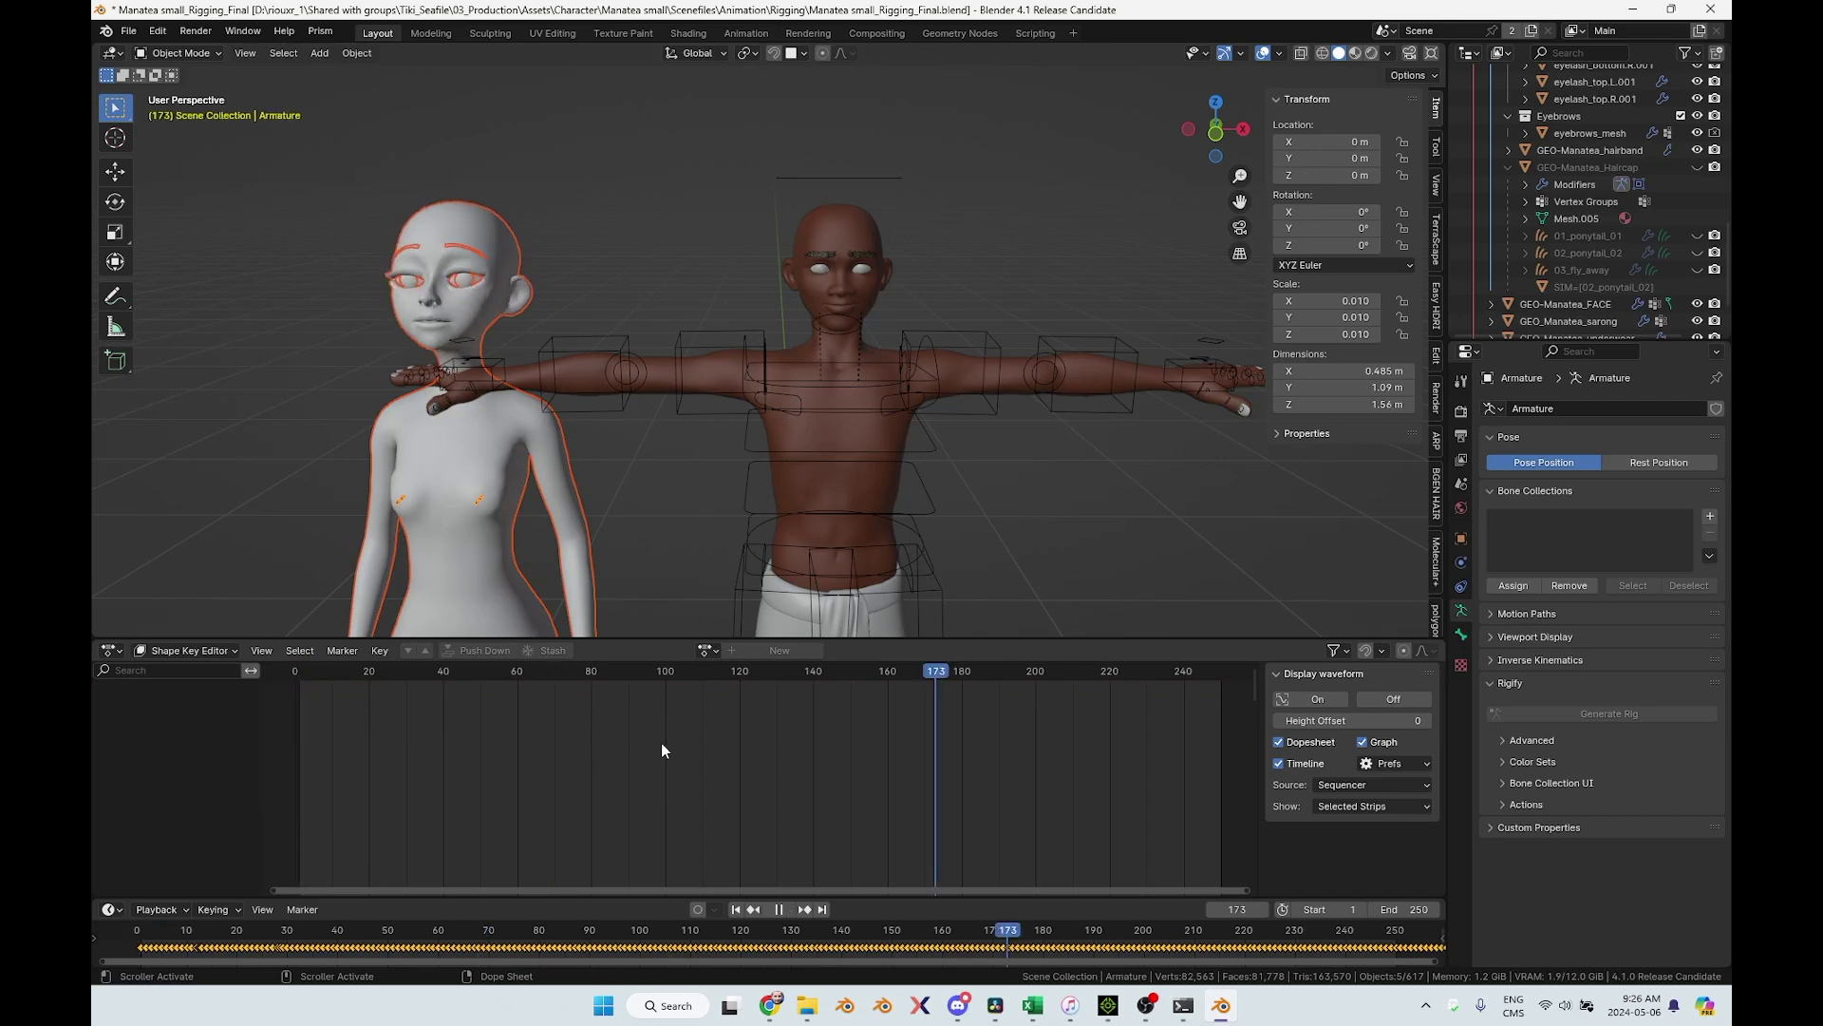
{"action": "key", "text": "space"}
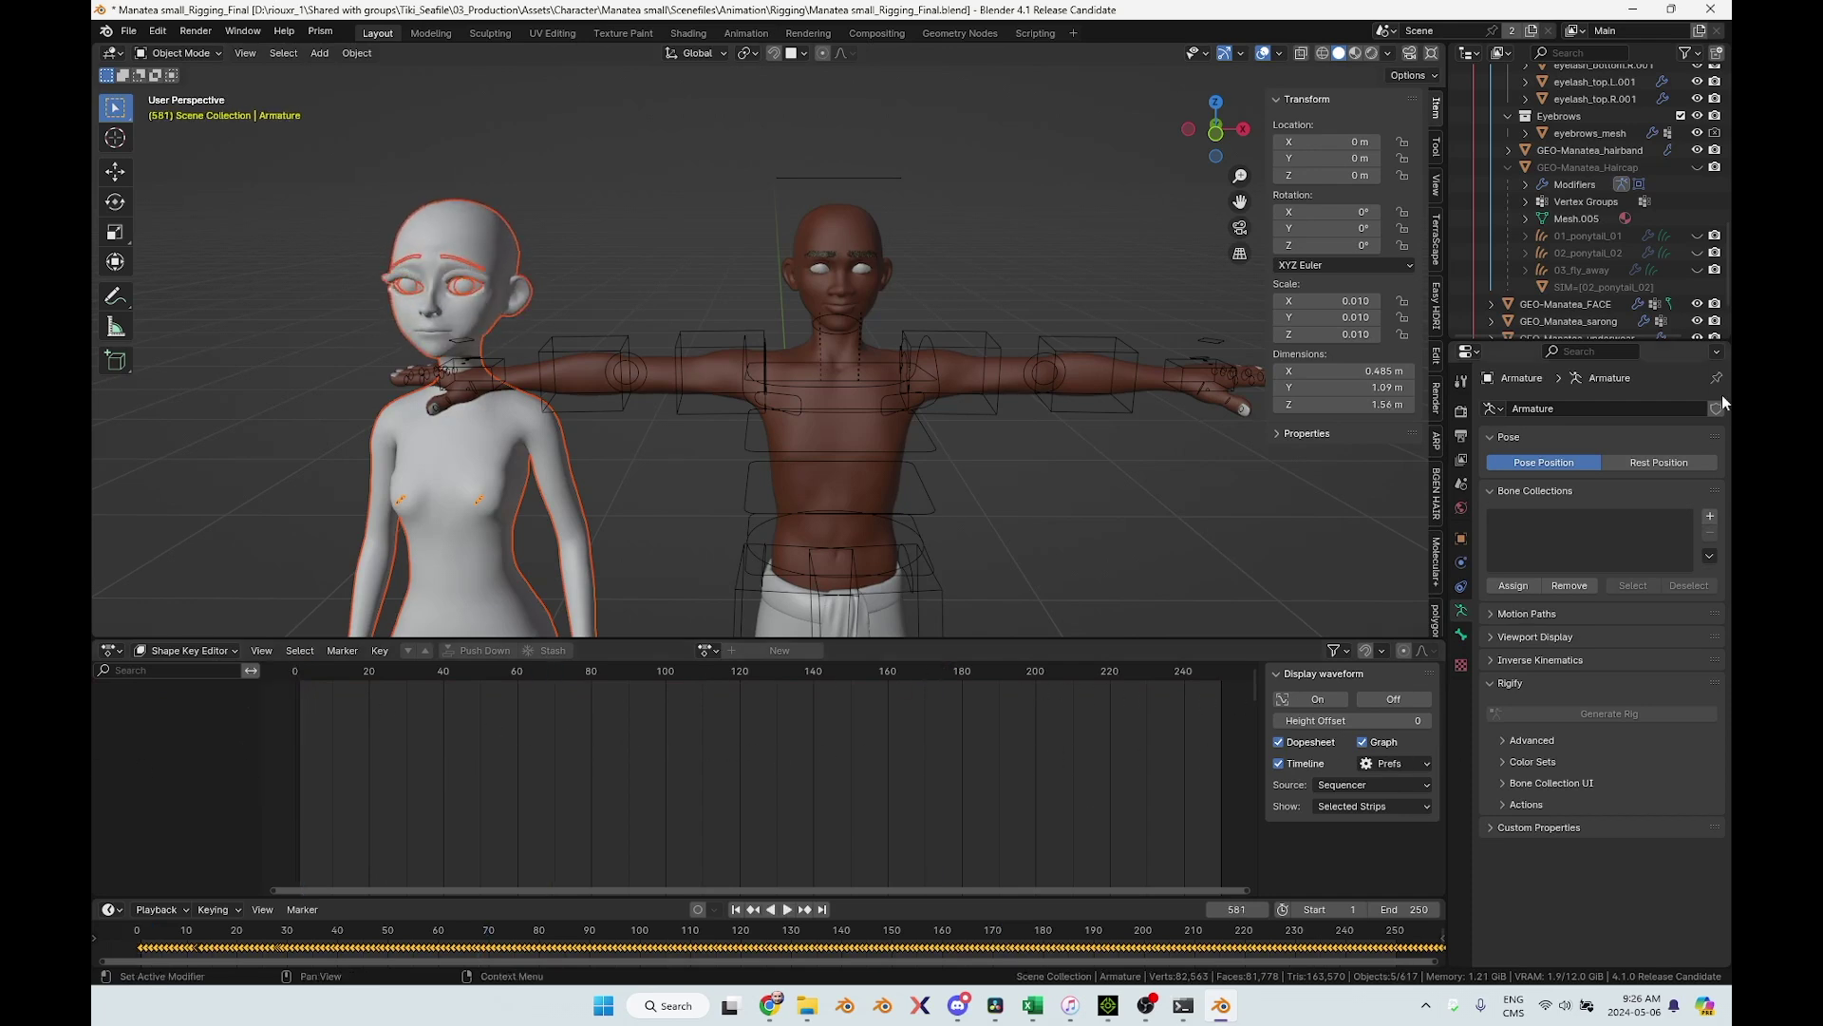
Give CC_Base_Body the Key.007 TempMotion shape-key action and rename that action goodOne
{"action": "left_click", "coordinate": [456, 233]}
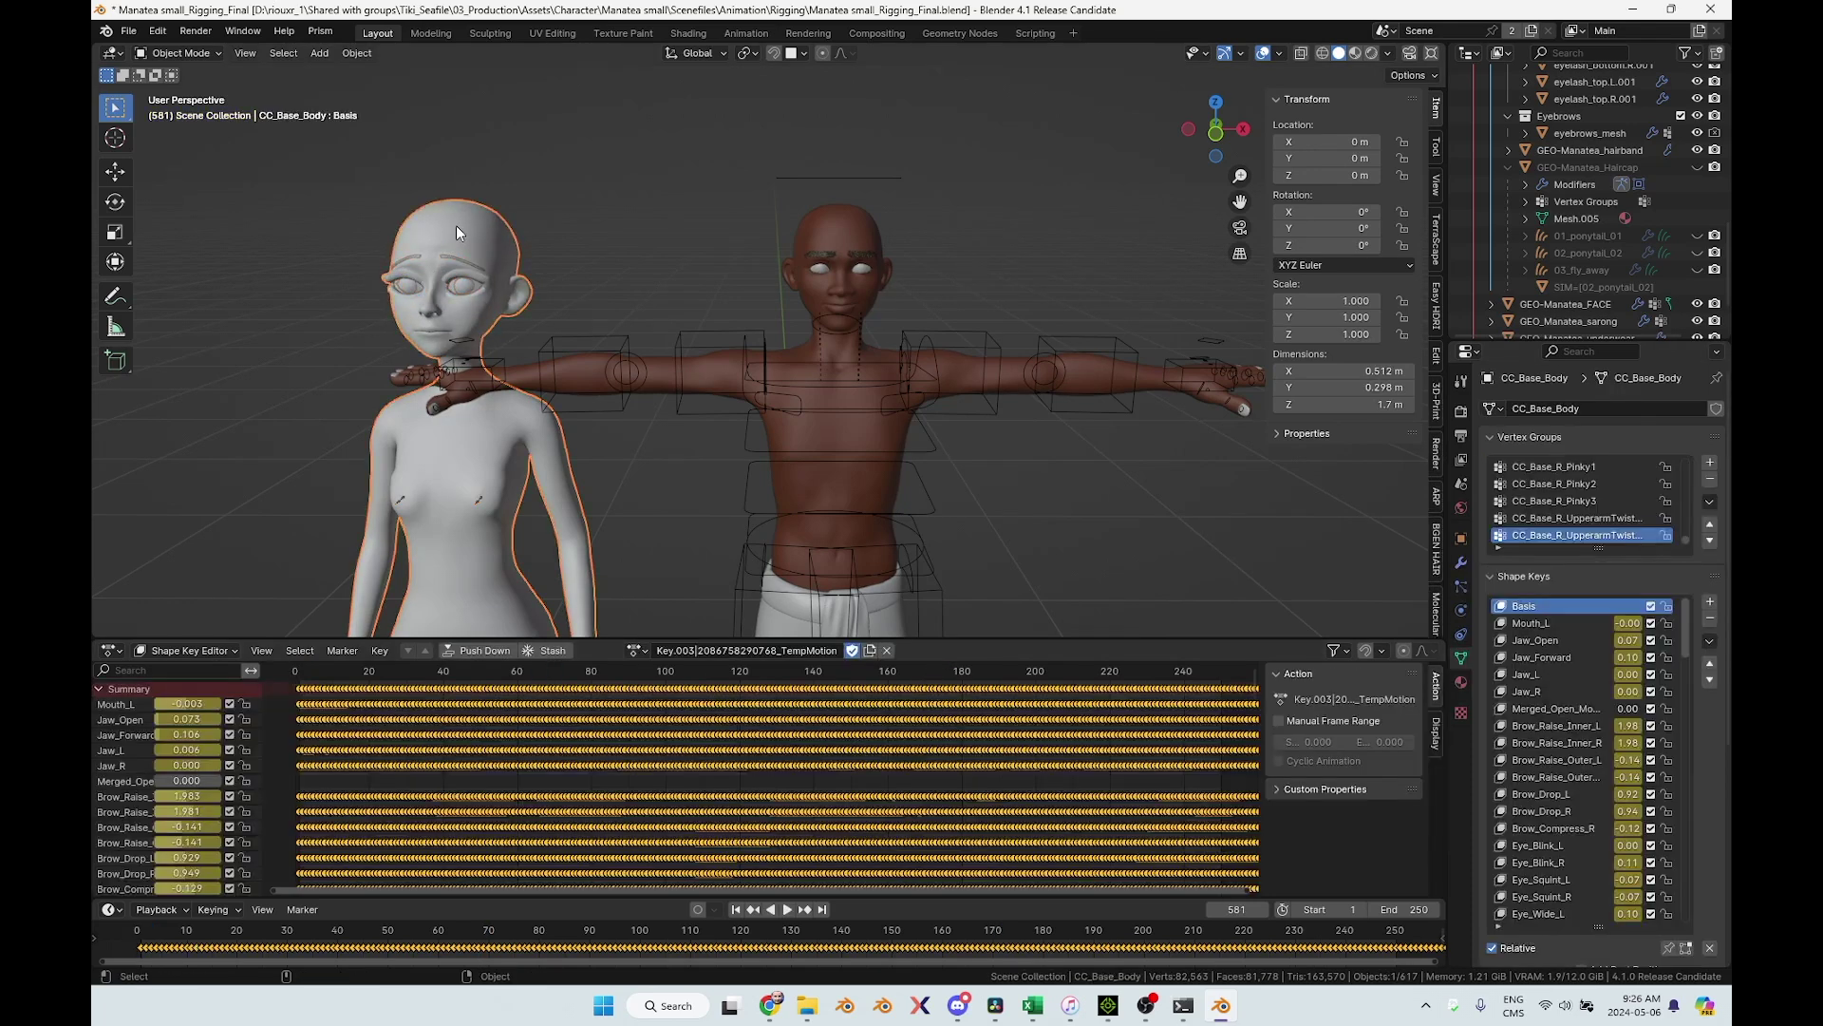
{"action": "left_click", "coordinate": [635, 650]}
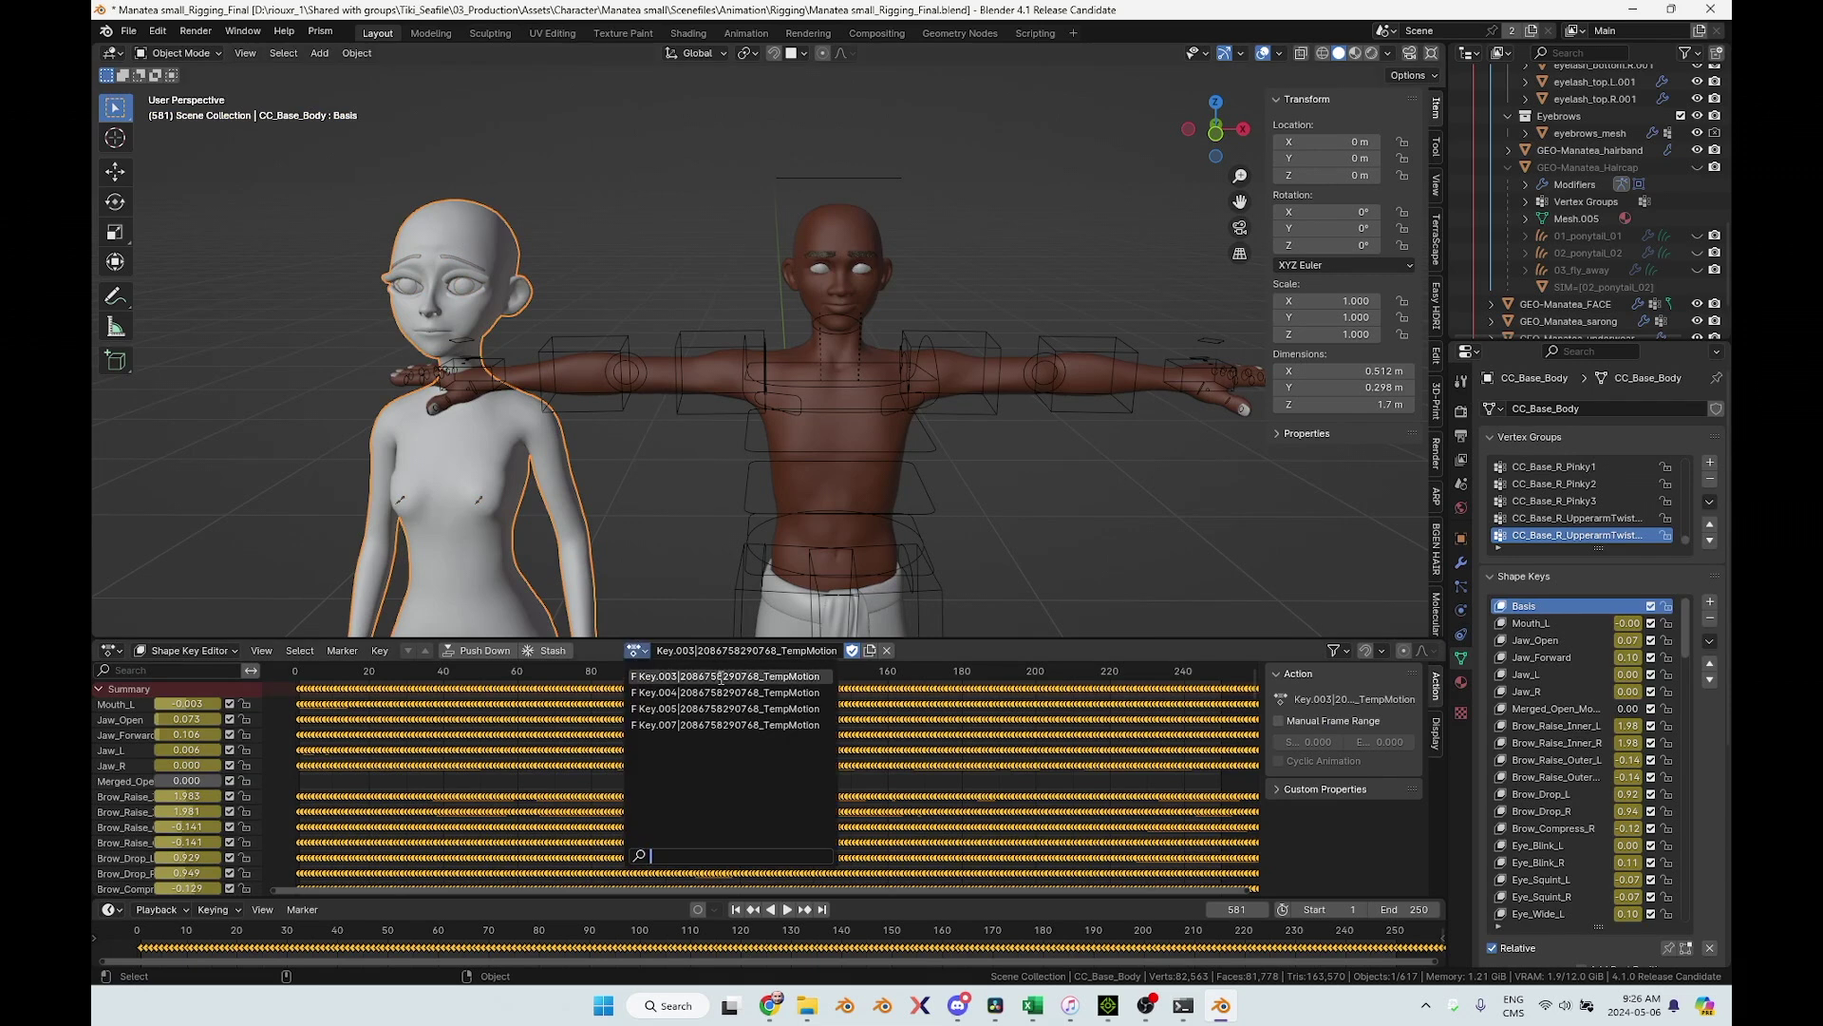
{"action": "left_click", "coordinate": [715, 726]}
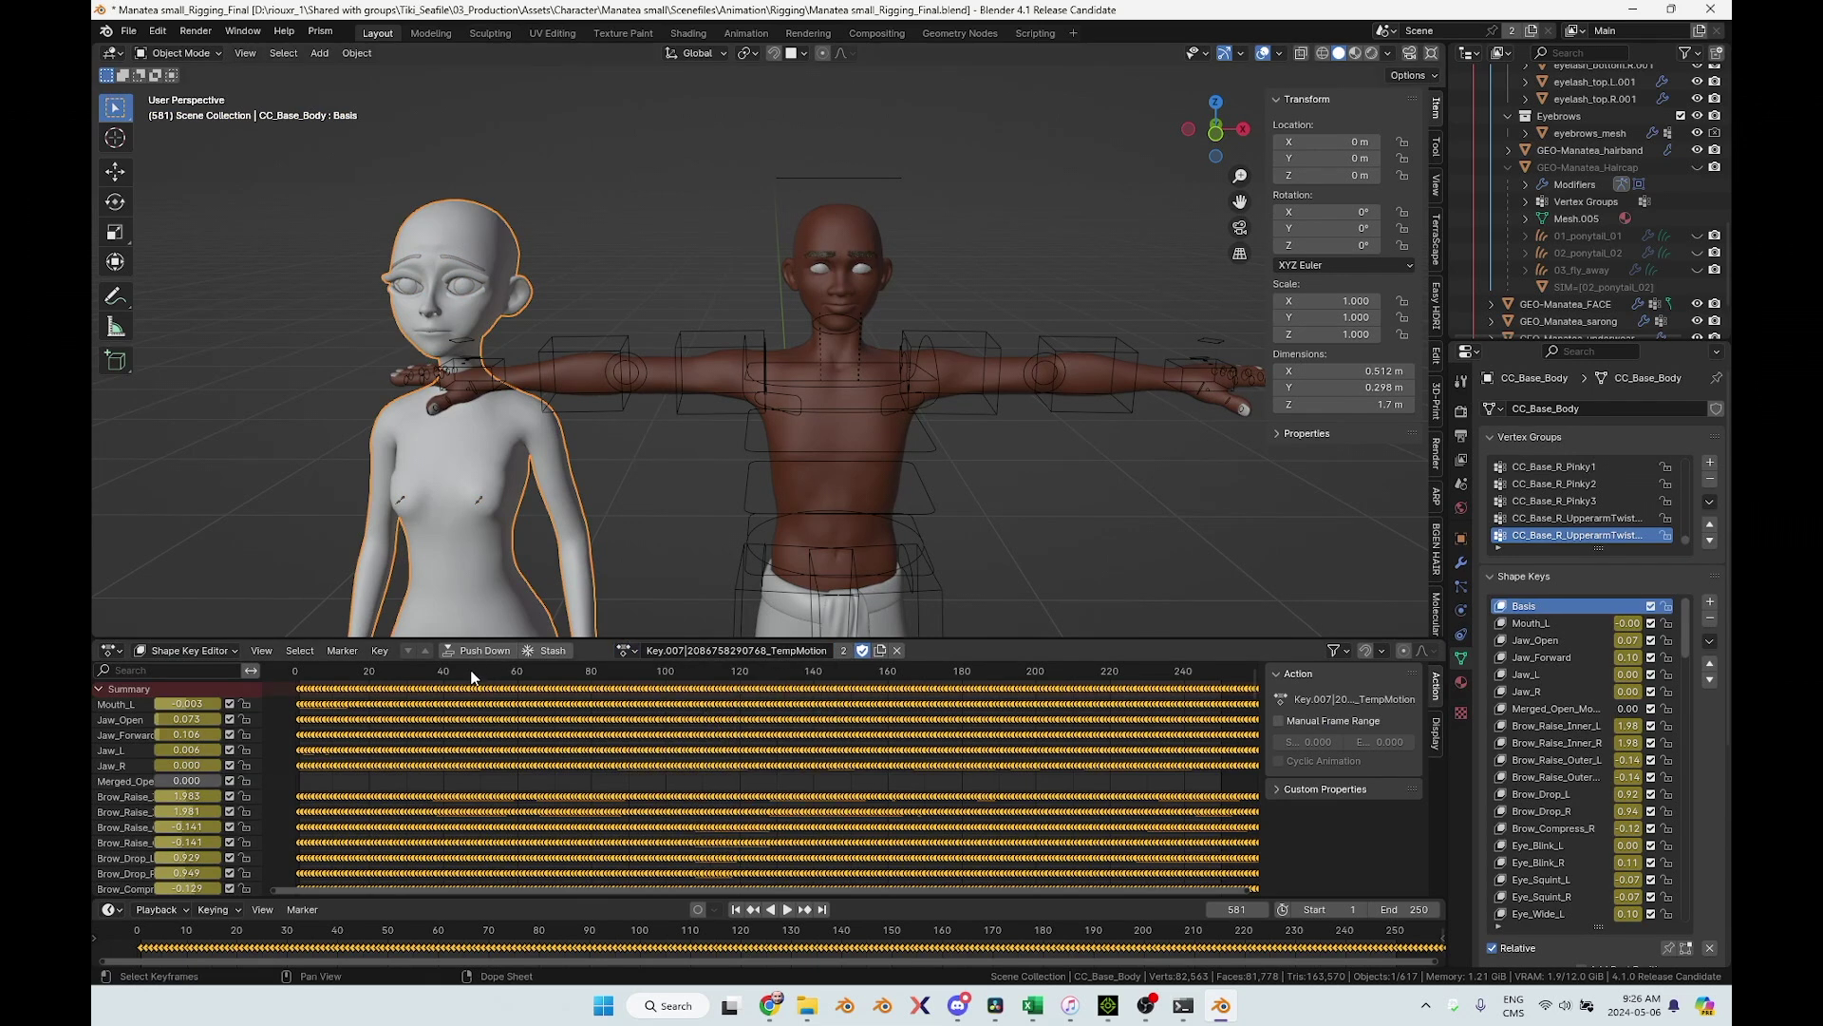
{"action": "key", "text": "space"}
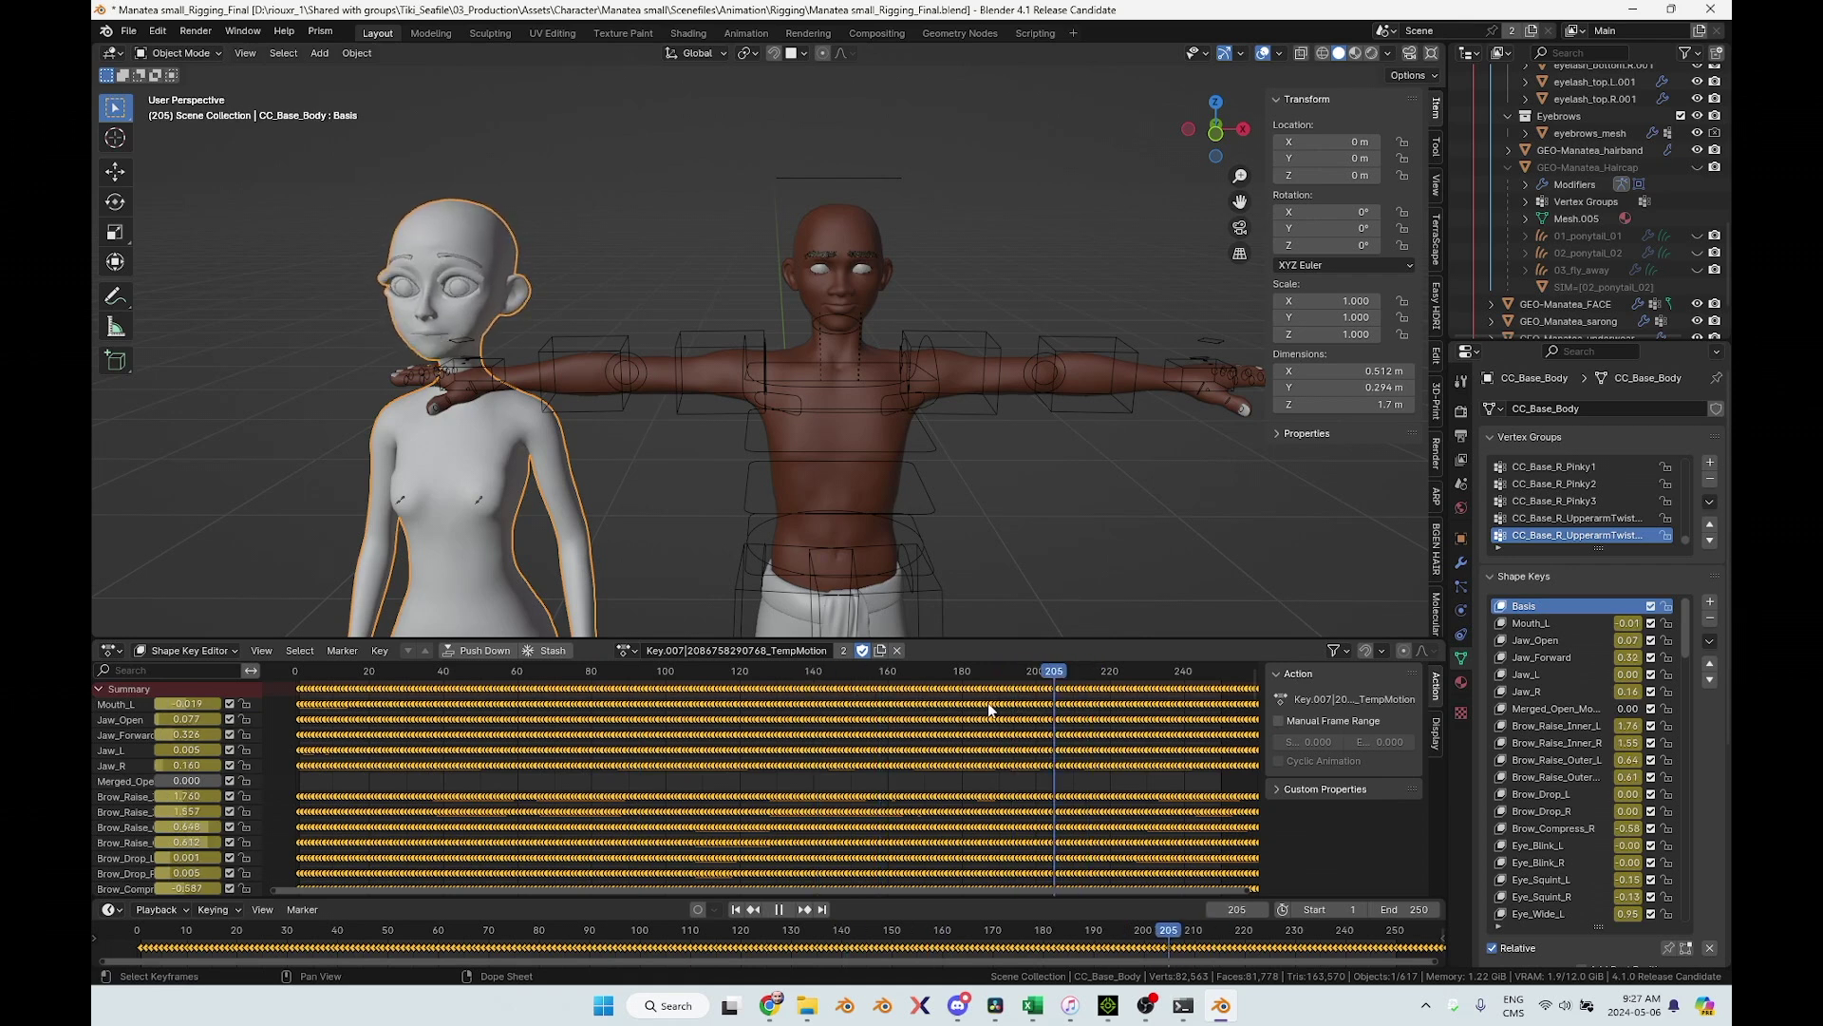
{"action": "key", "text": "space"}
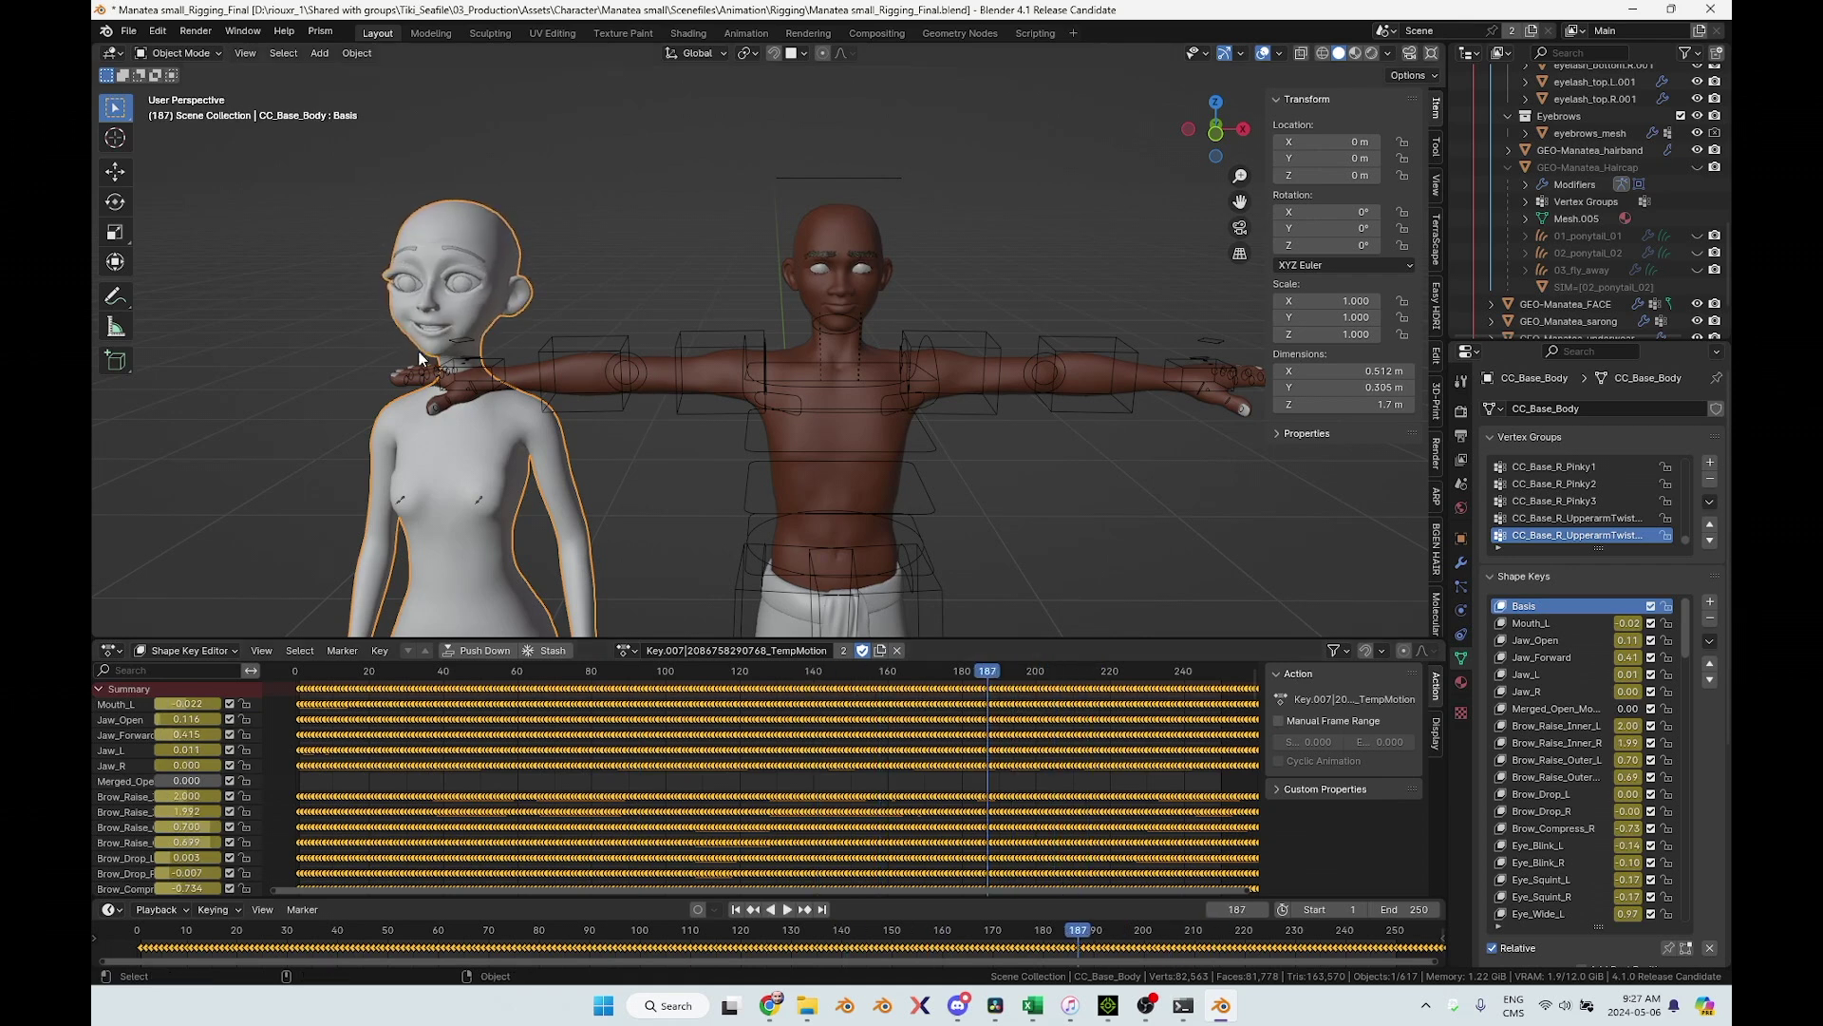
{"action": "left_click", "coordinate": [730, 646]}
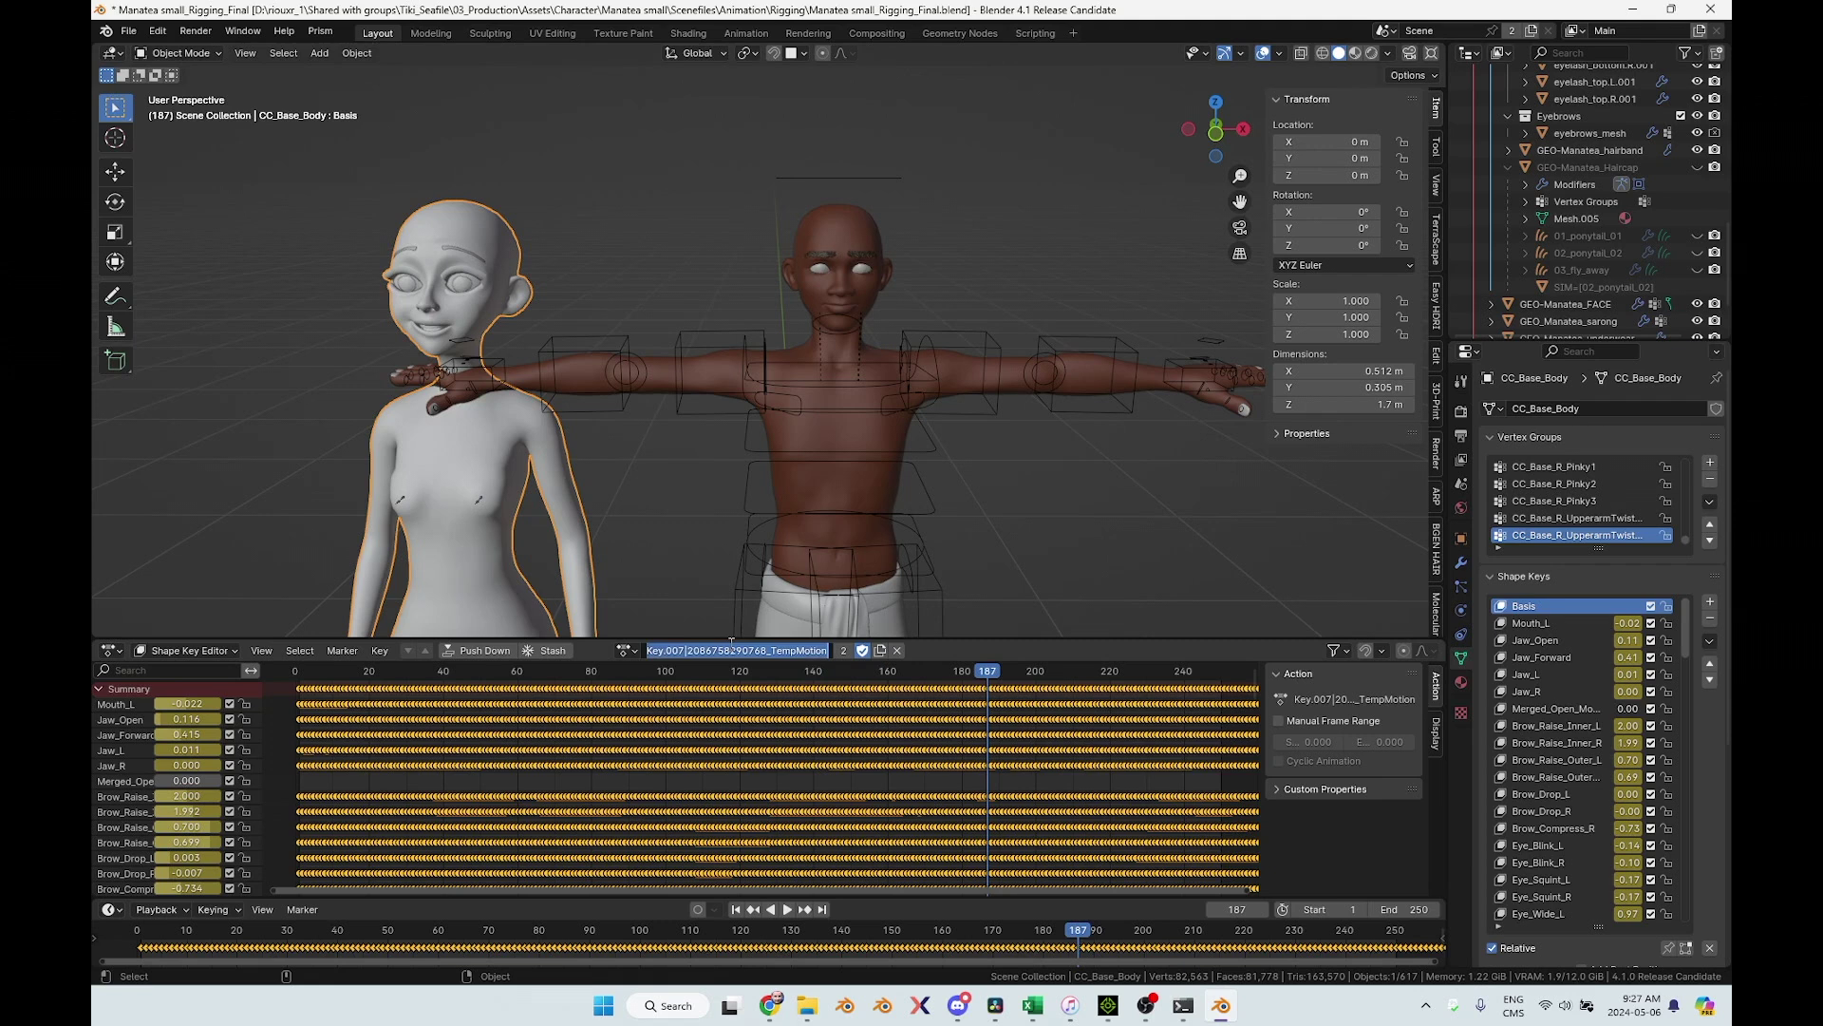
{"action": "type", "text": "goodOne"}
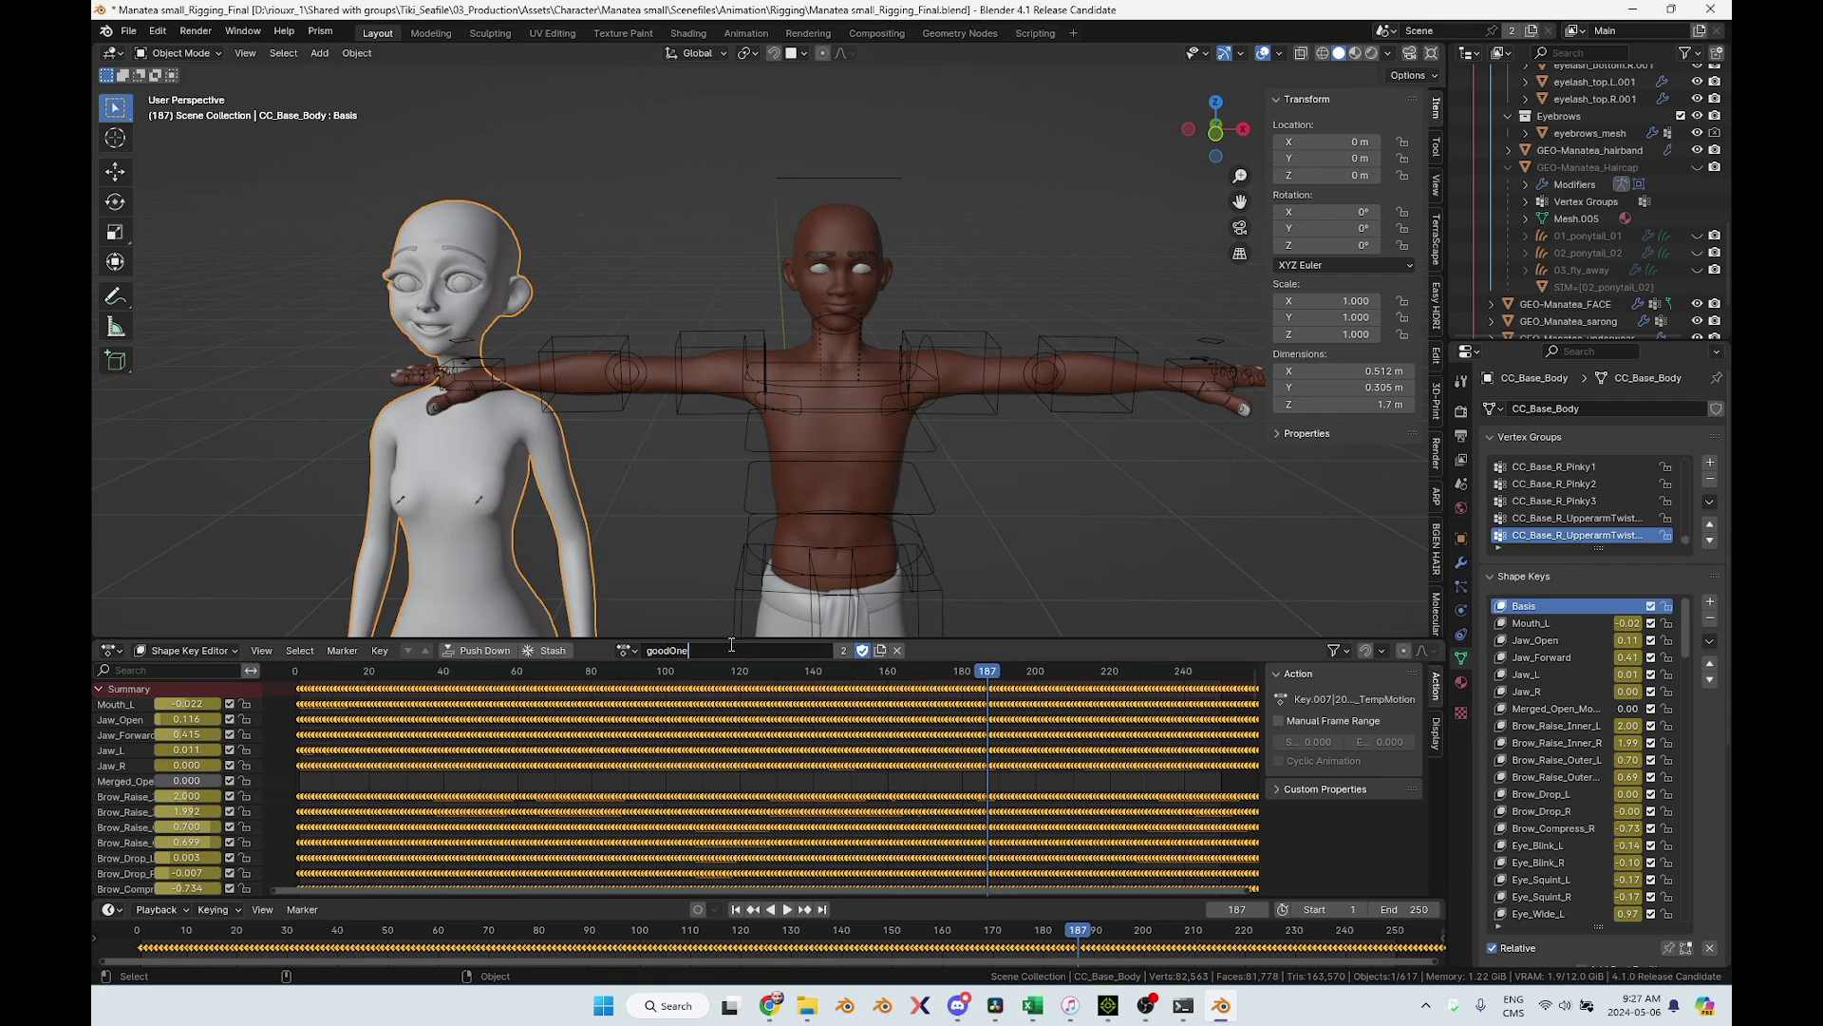
{"action": "key", "text": "Return"}
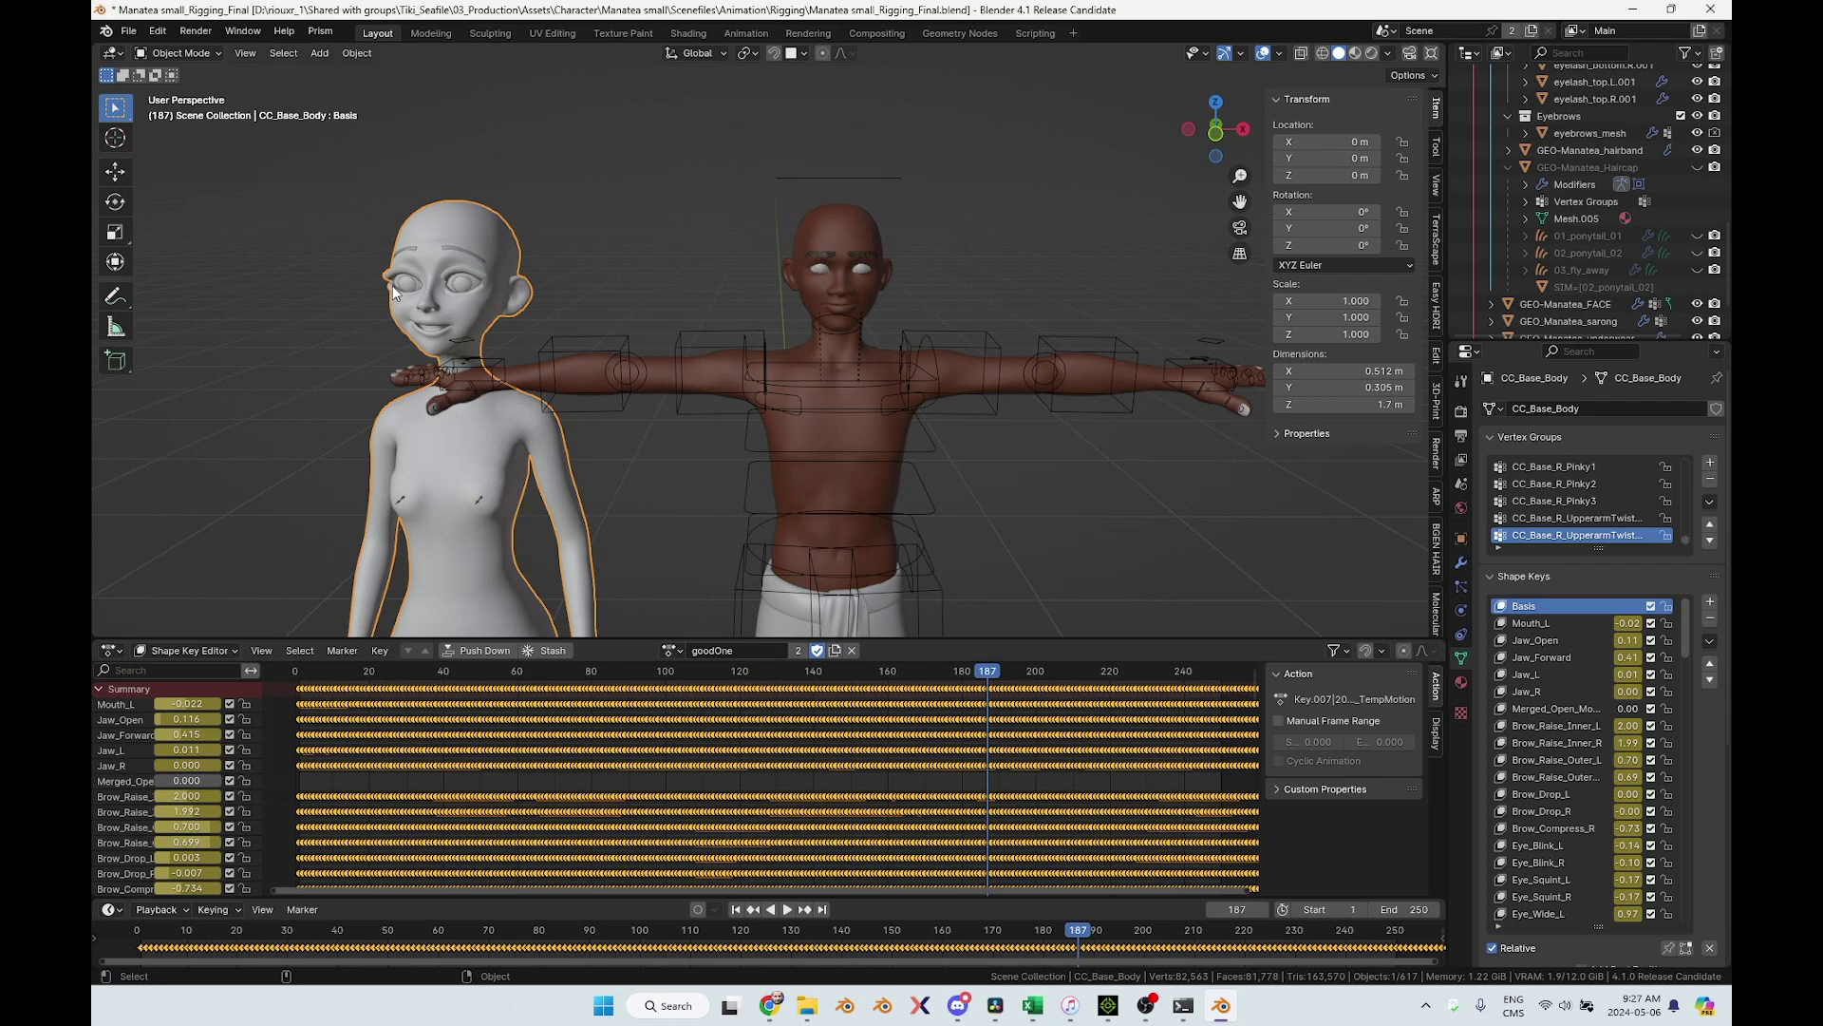
{"action": "left_click", "coordinate": [843, 220]}
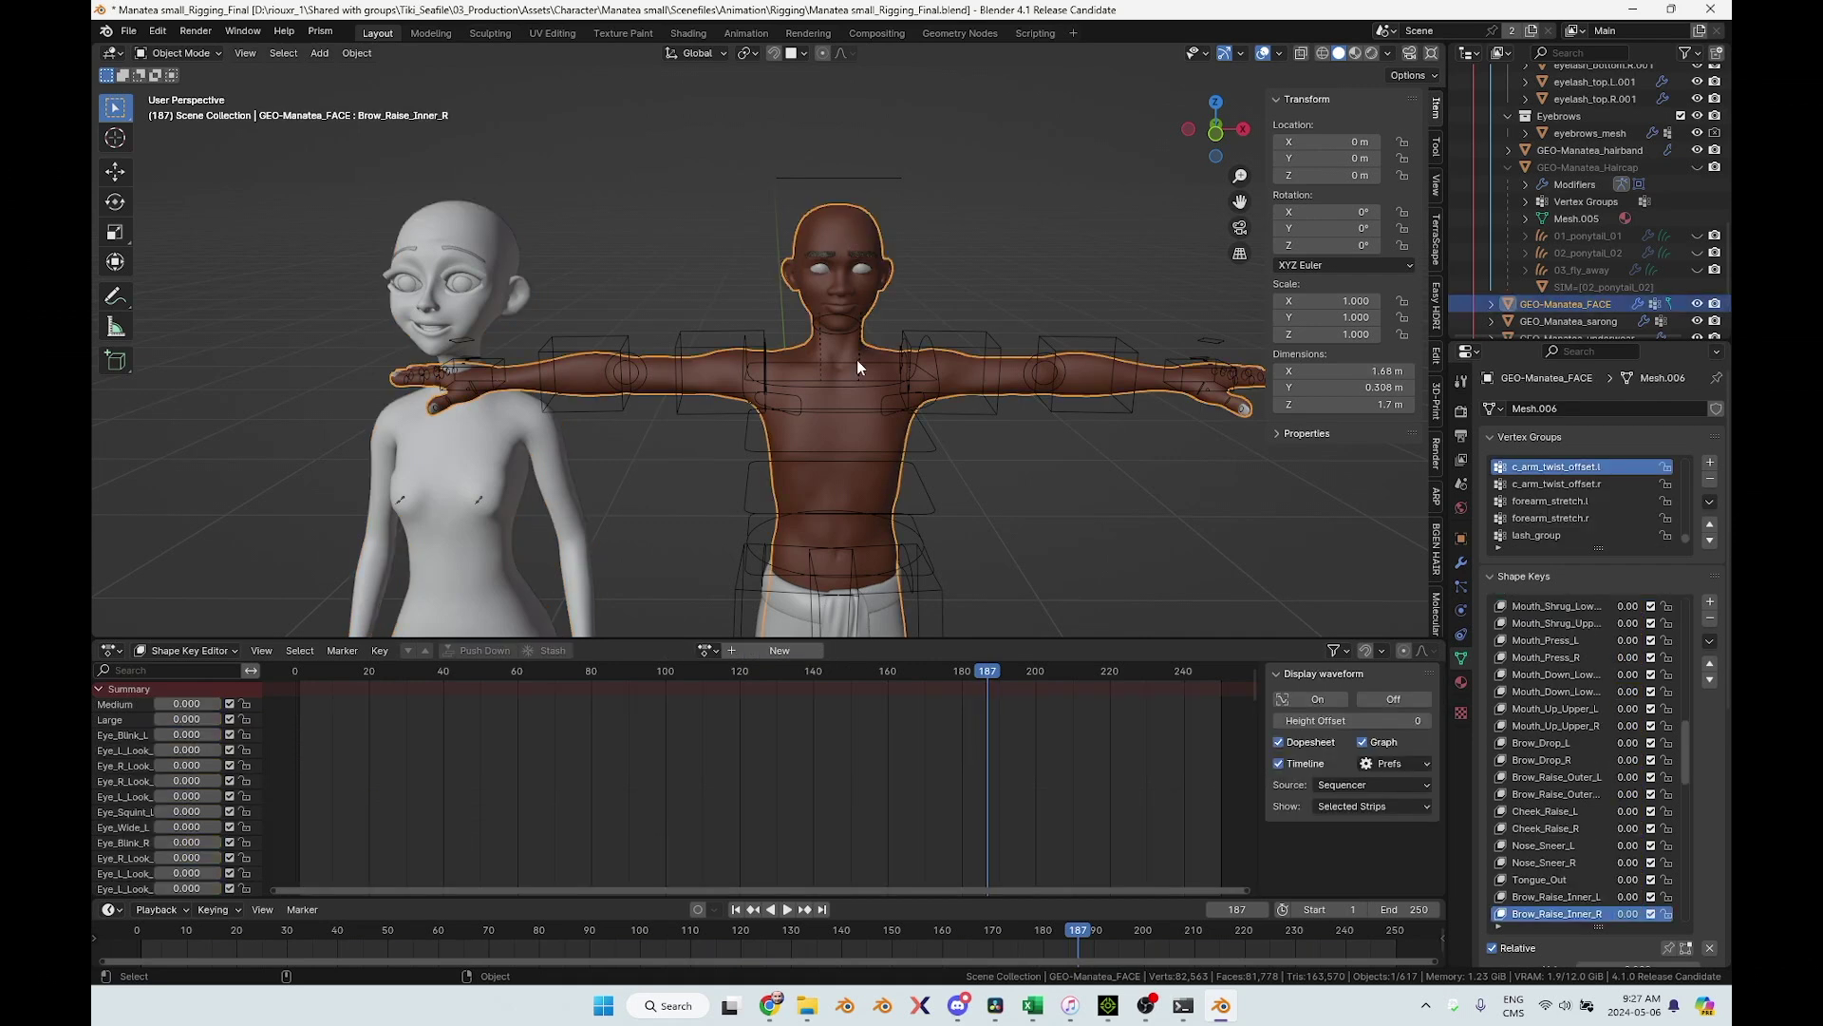
Assign the goodOne action to Manatea's face, play it back, then delete the imported CC_Base_Body
{"action": "left_click", "coordinate": [708, 650]}
{"action": "left_click", "coordinate": [725, 676]}
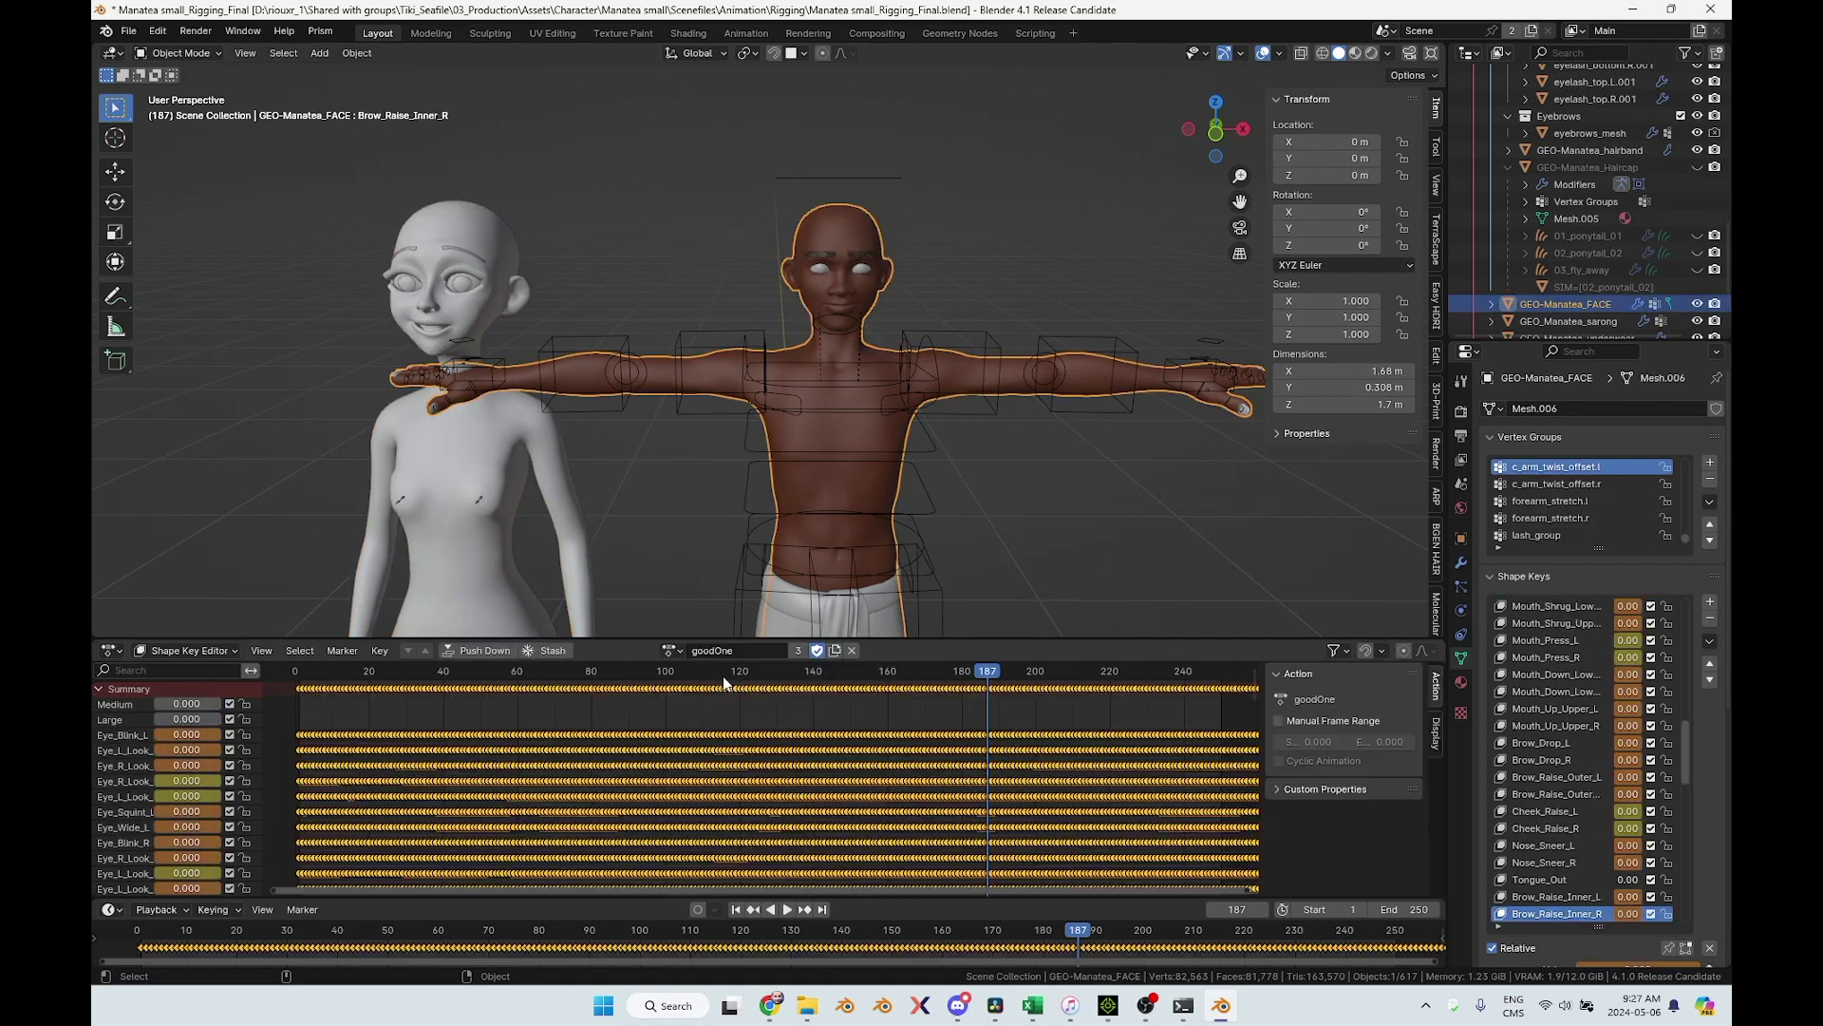
{"action": "key", "text": "space"}
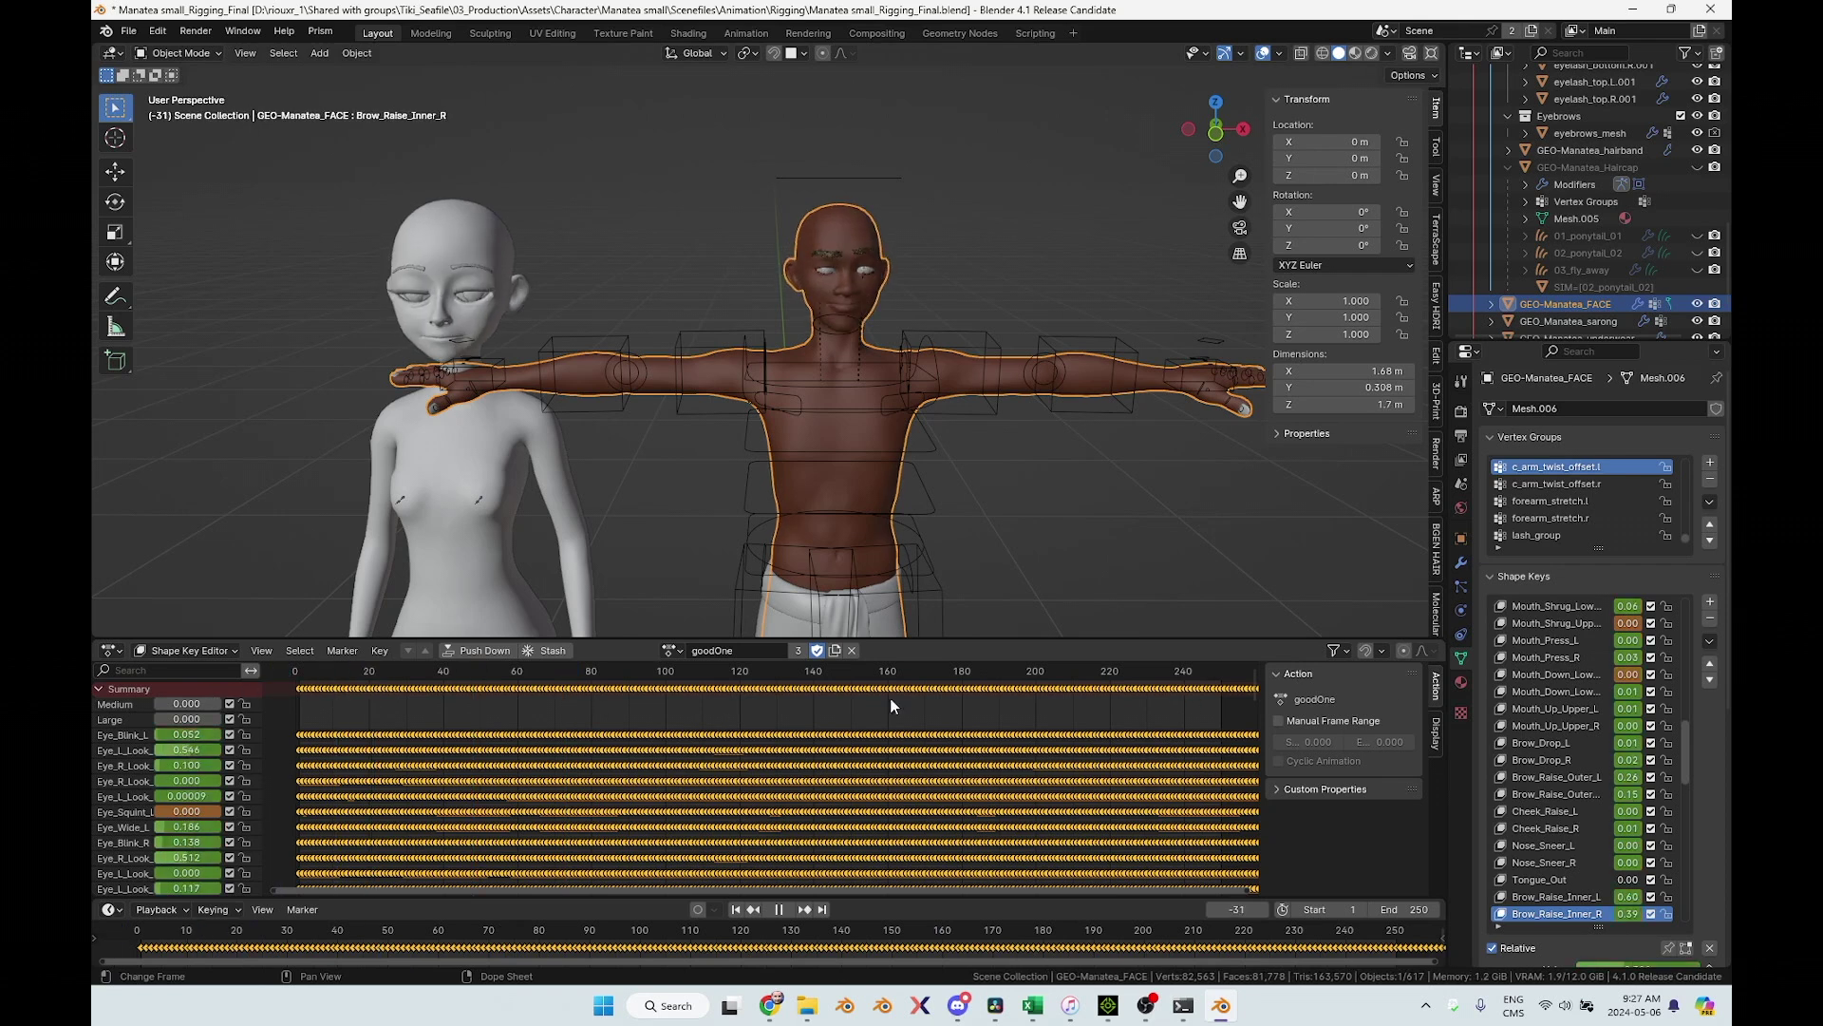
{"action": "key", "text": "Escape"}
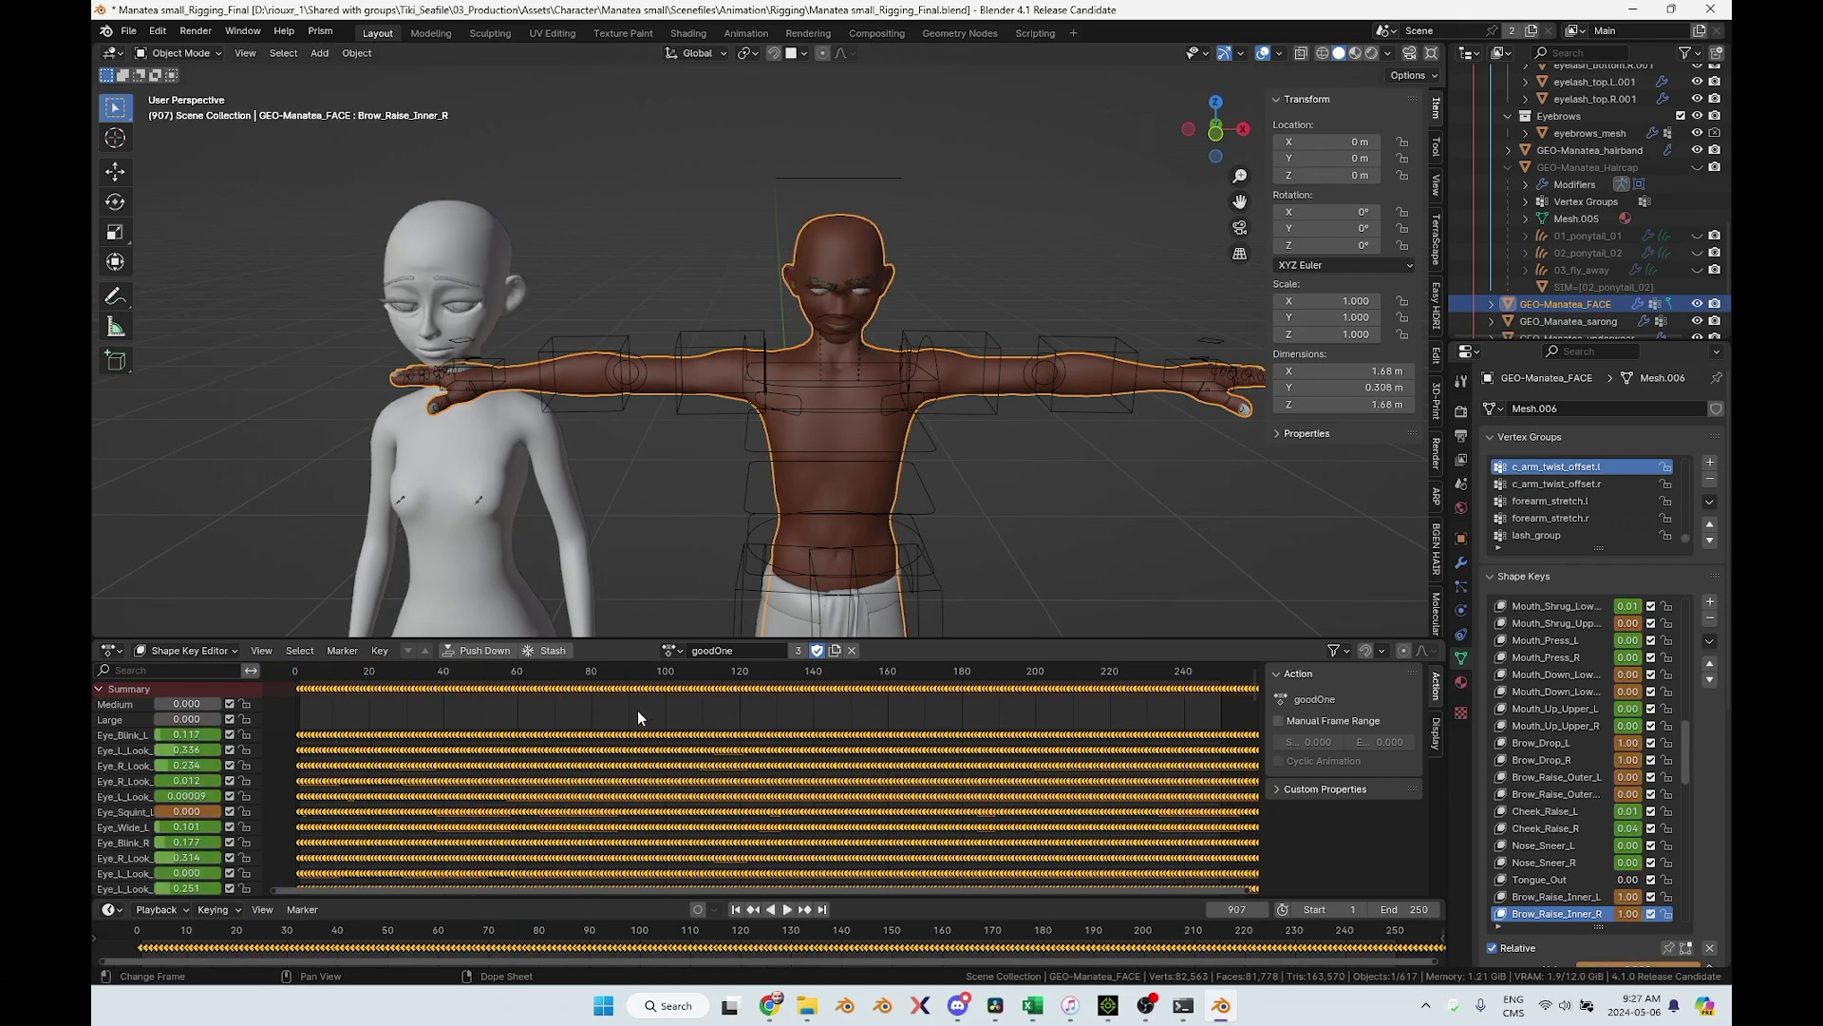
{"action": "left_click", "coordinate": [1020, 670]}
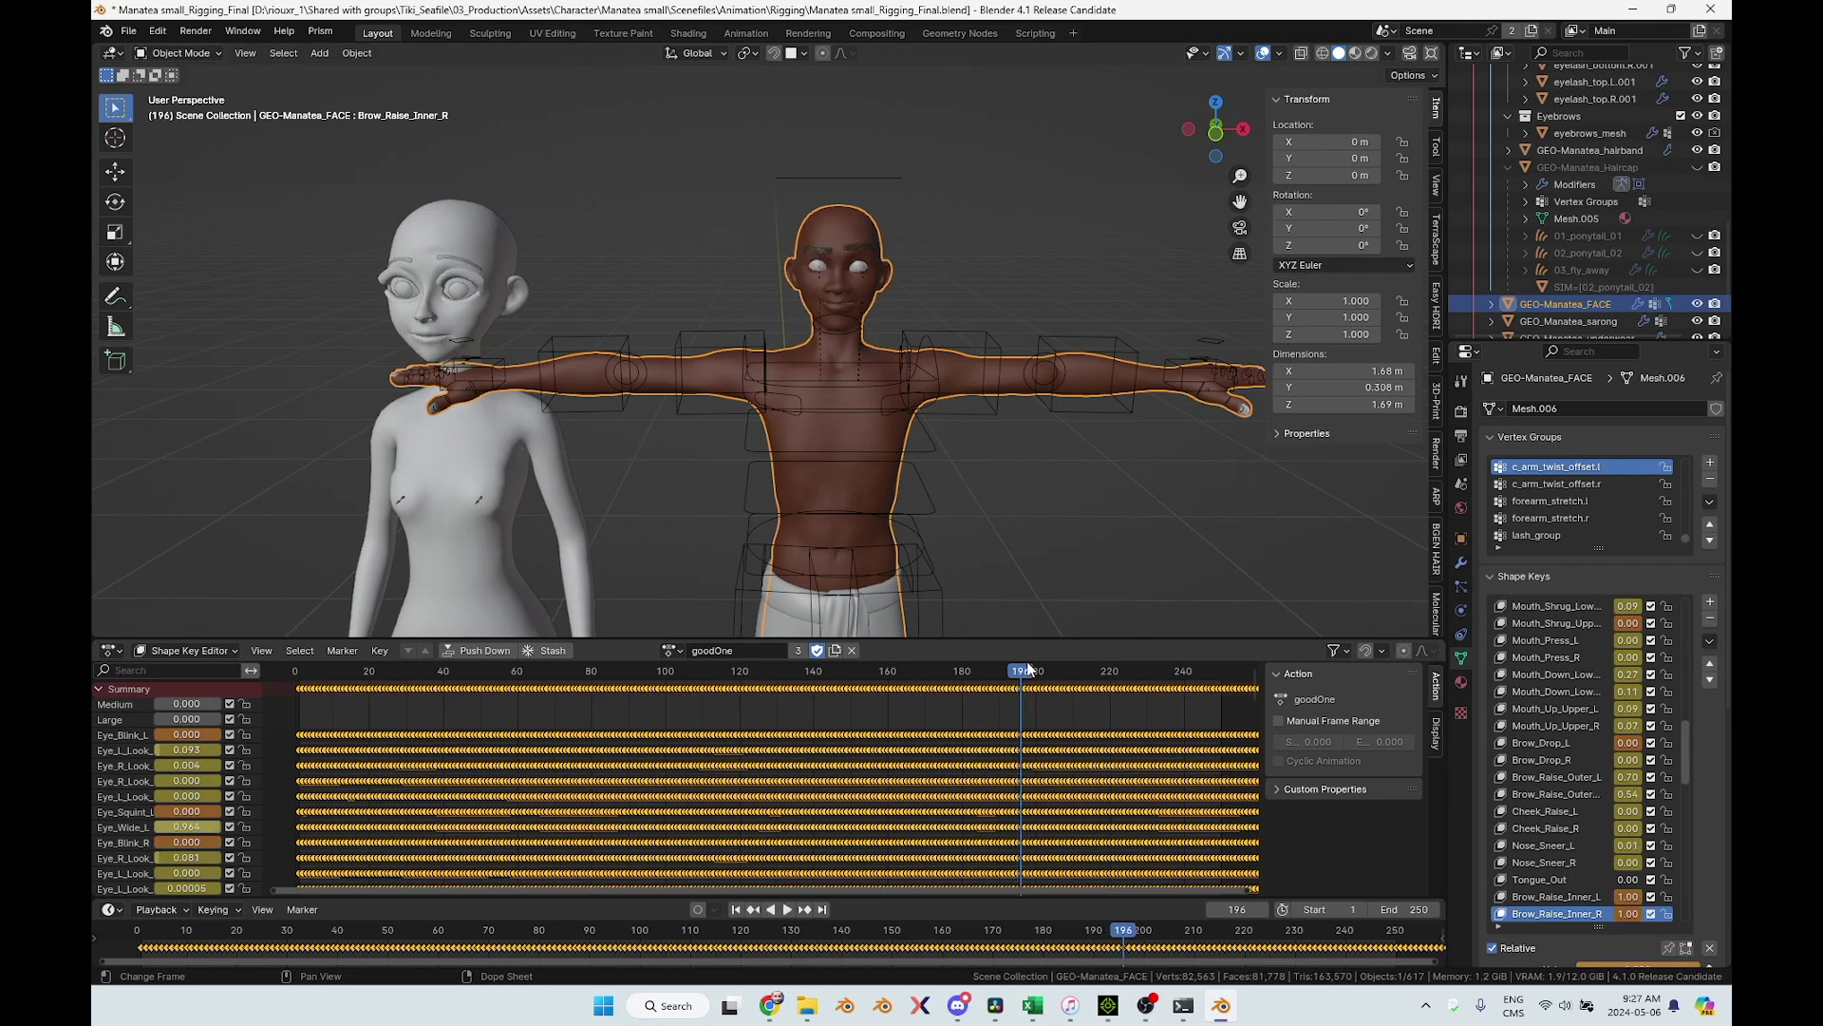
{"action": "left_click", "coordinate": [623, 219]}
{"action": "key", "text": "Delete"}
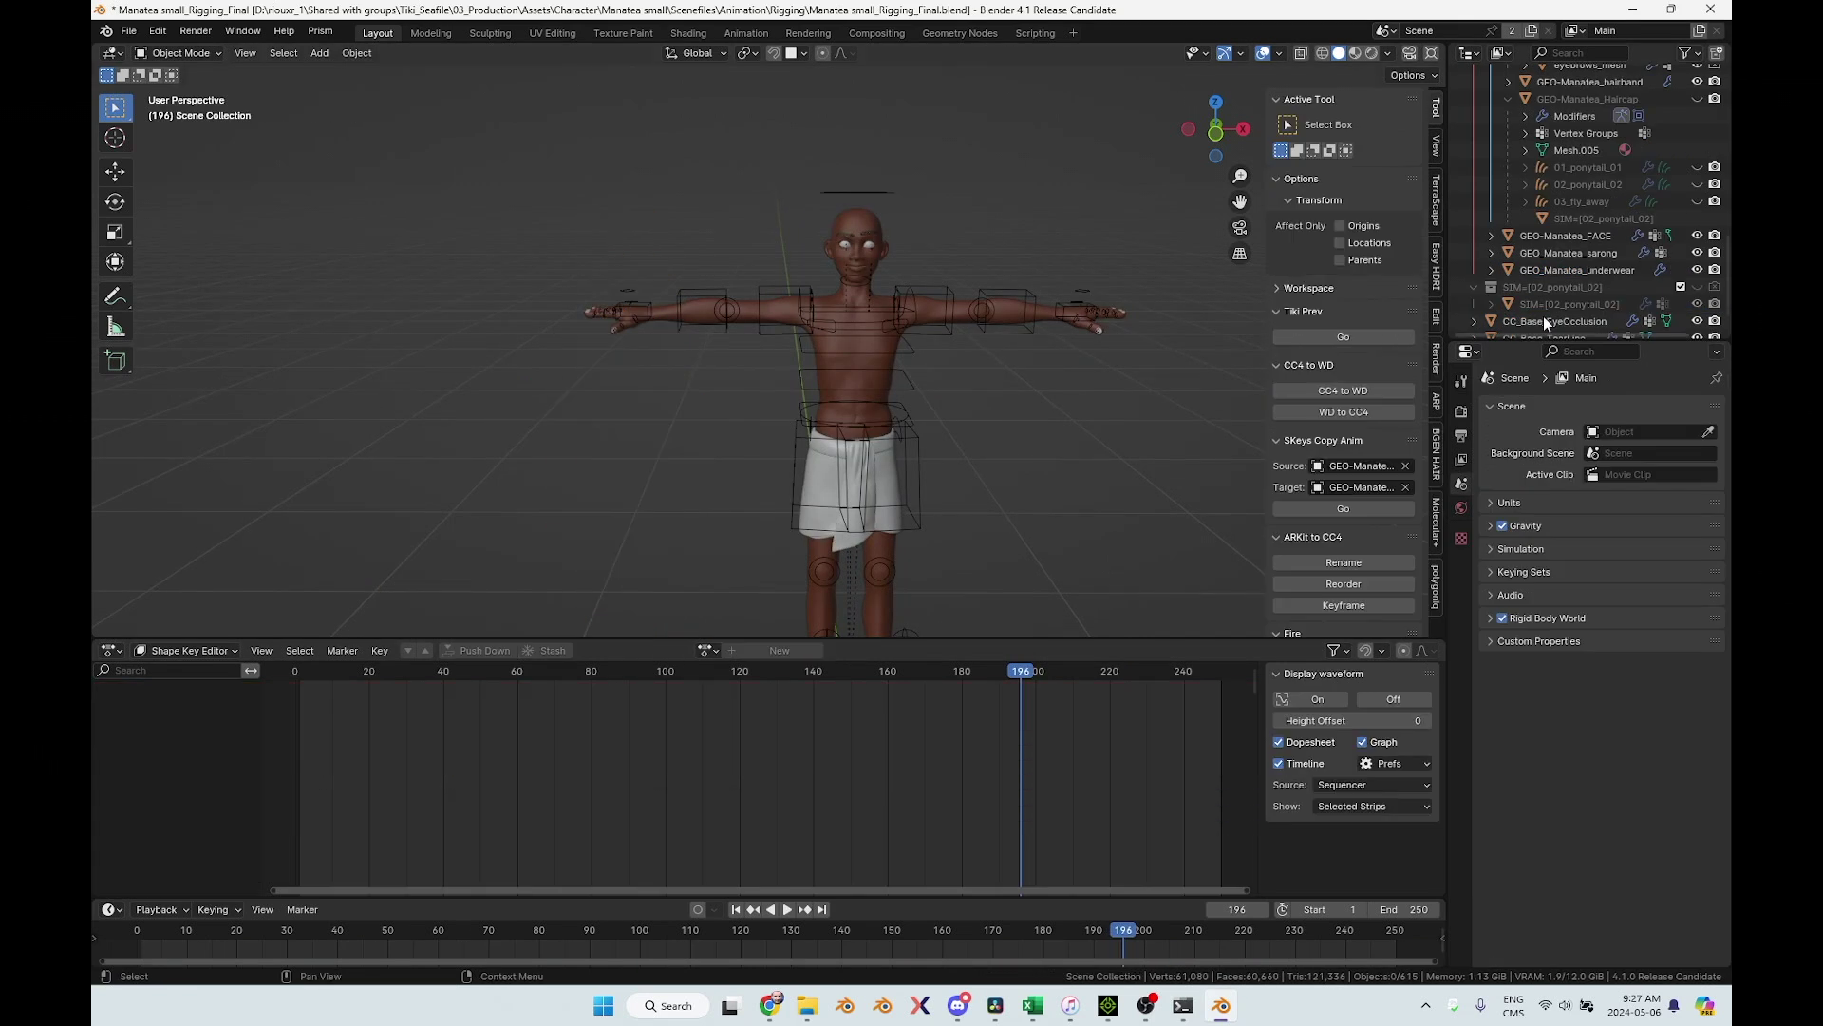